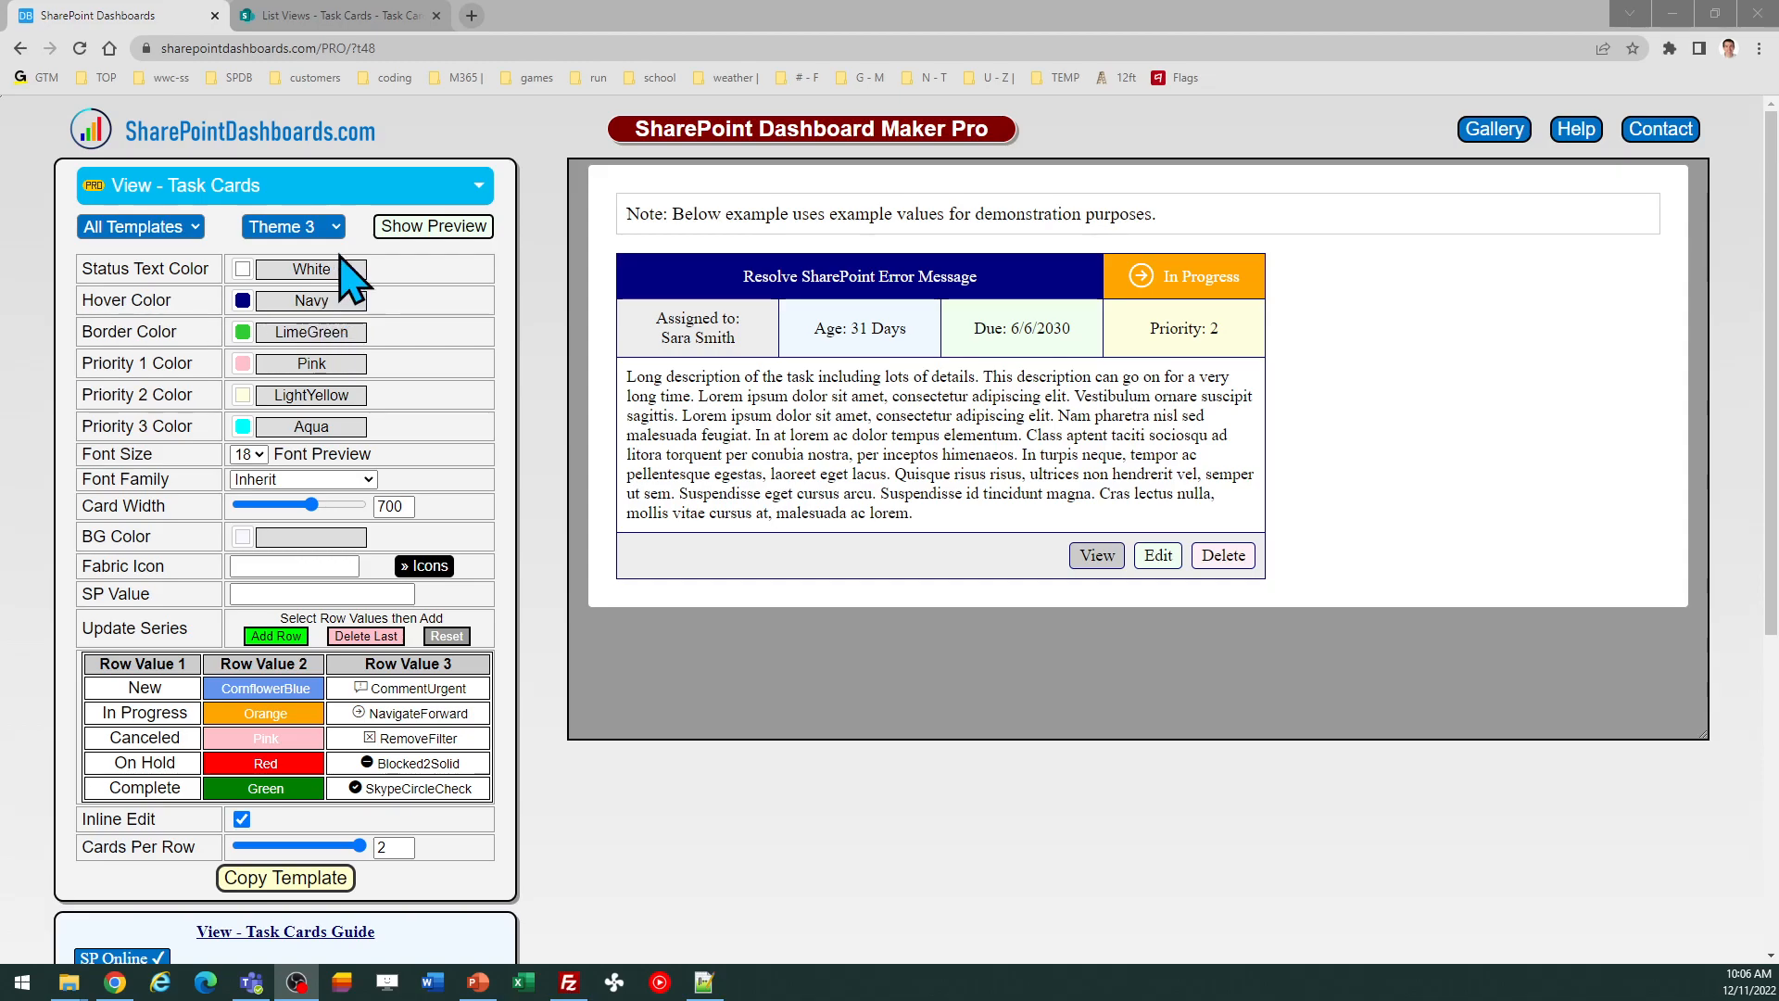
Switch the Task Cards view template to Theme 1
{"action": "left_click", "coordinate": [335, 228]}
{"action": "left_click", "coordinate": [333, 246]}
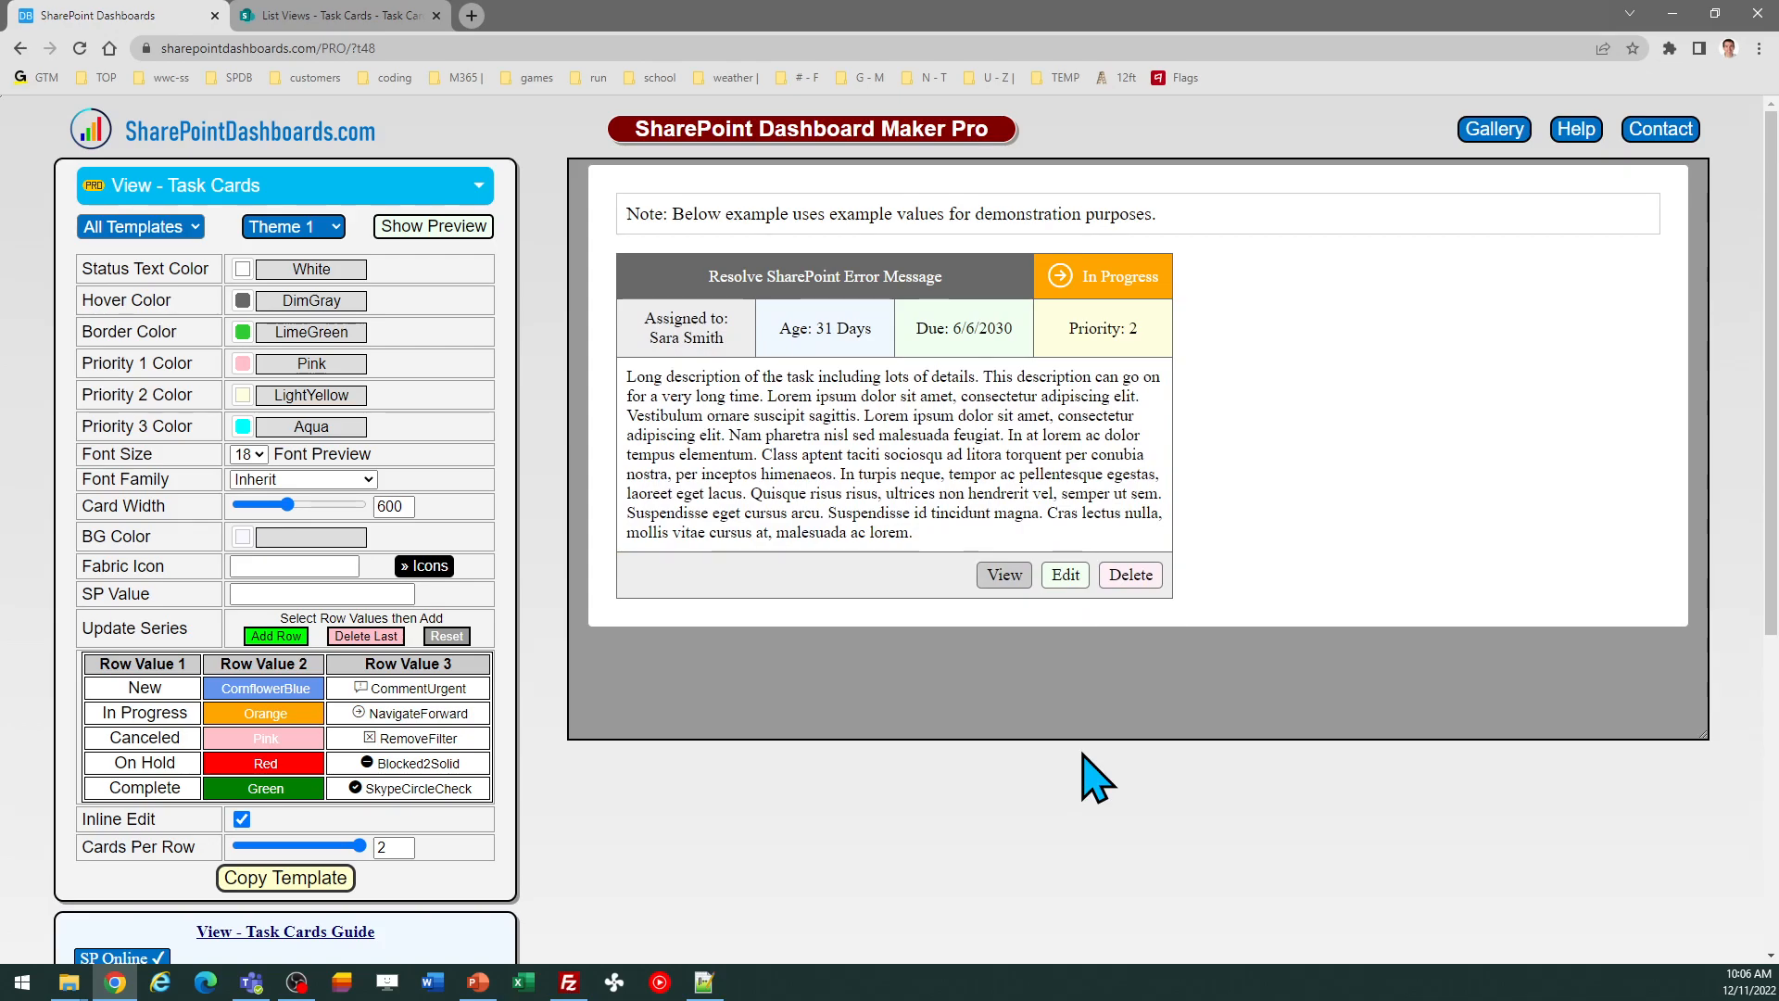
Examine the SharePoint Task Cards list, and read the required fields and notes in the Task Cards template guide
{"action": "left_click", "coordinate": [353, 18]}
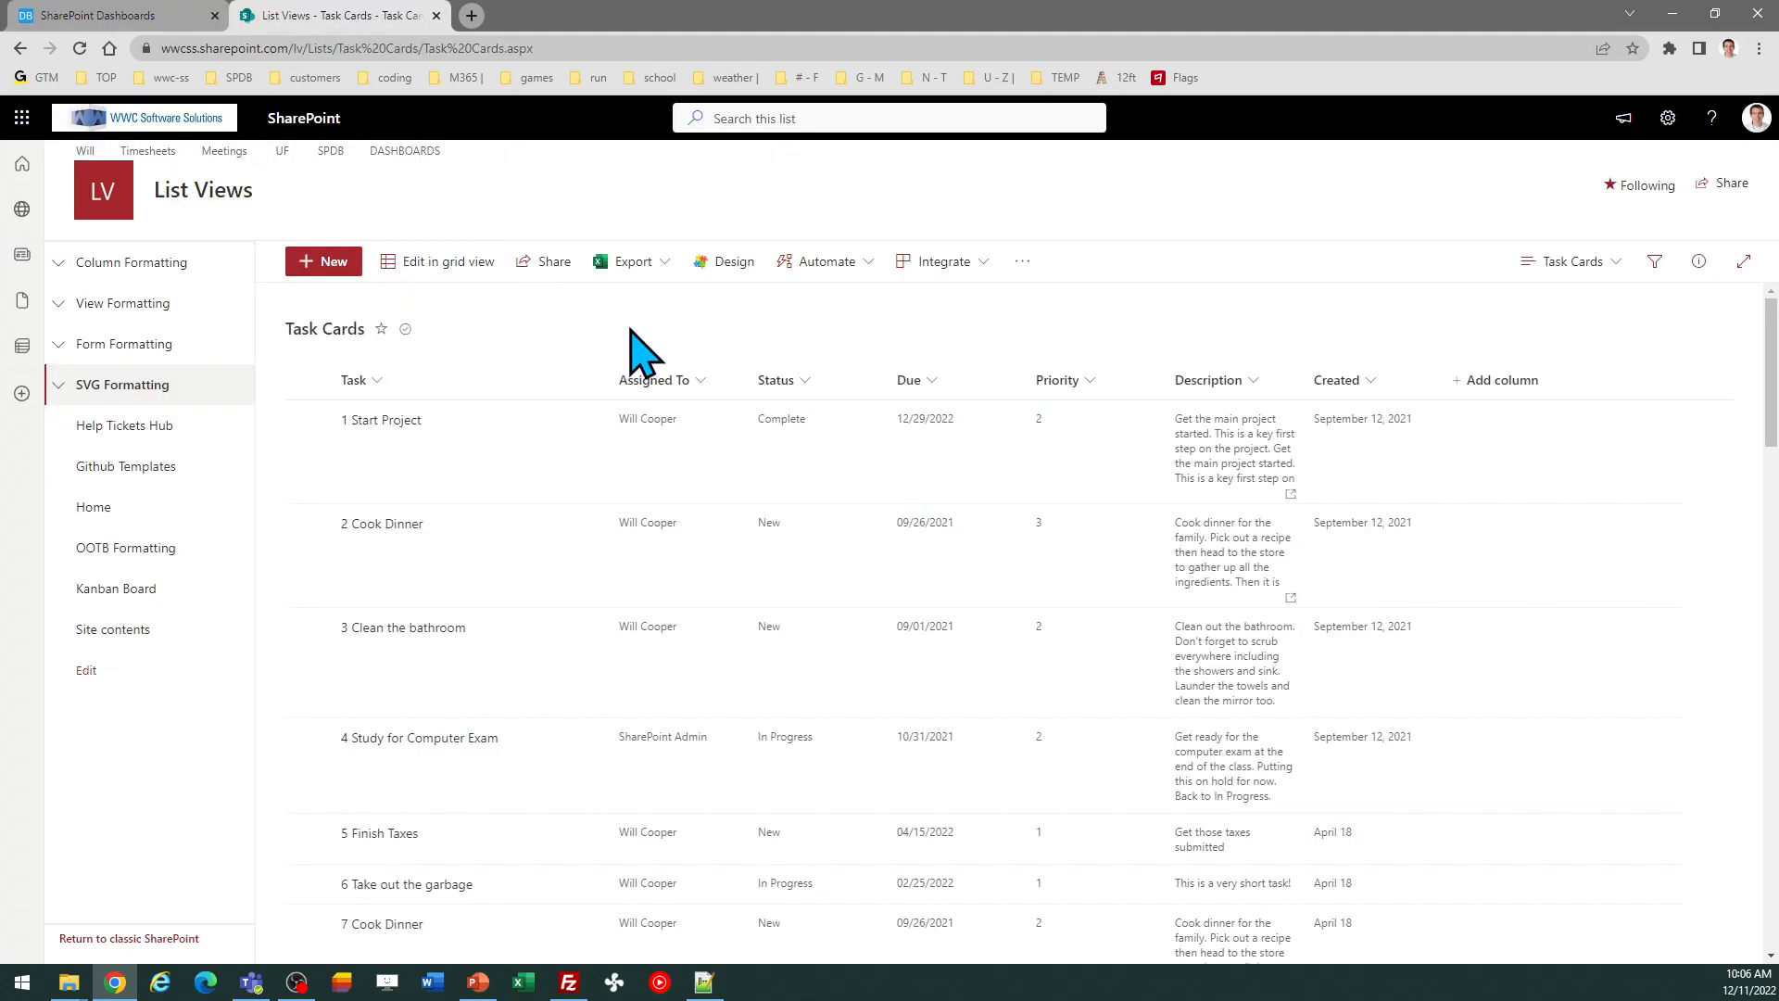
{"action": "left_click", "coordinate": [139, 19]}
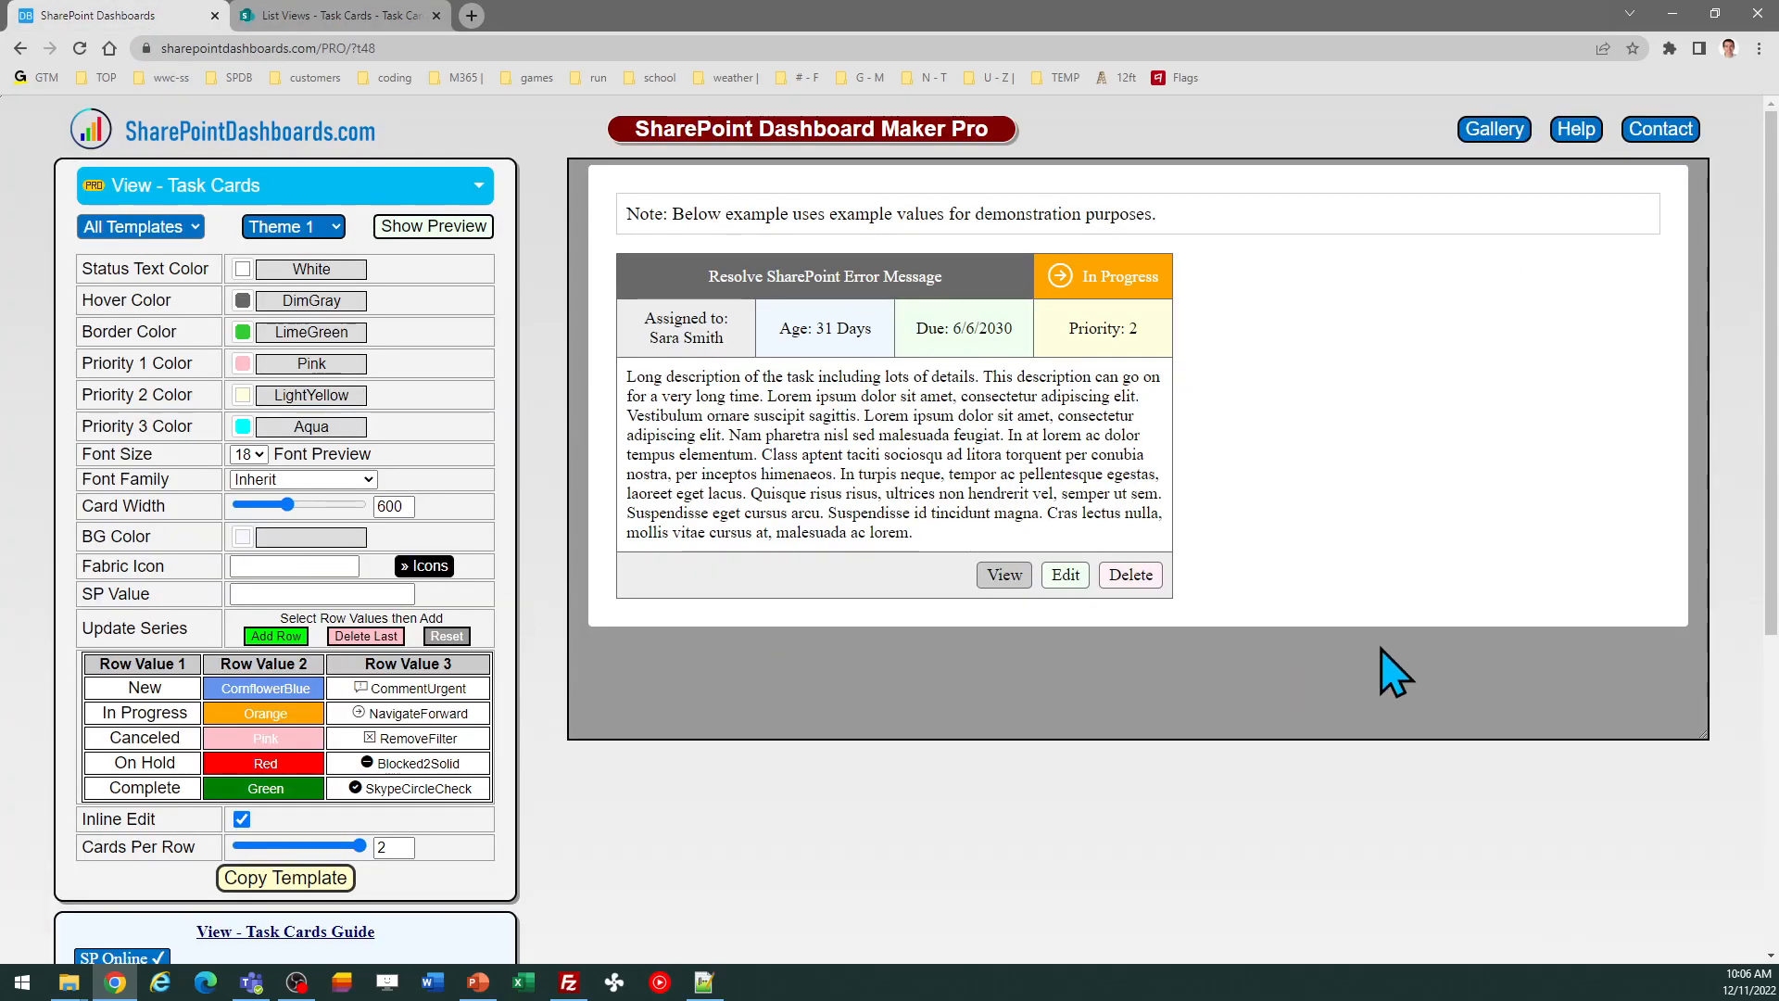
{"action": "scroll", "coordinate": [1772, 491], "scroll_direction": "down", "scroll_amount": 5}
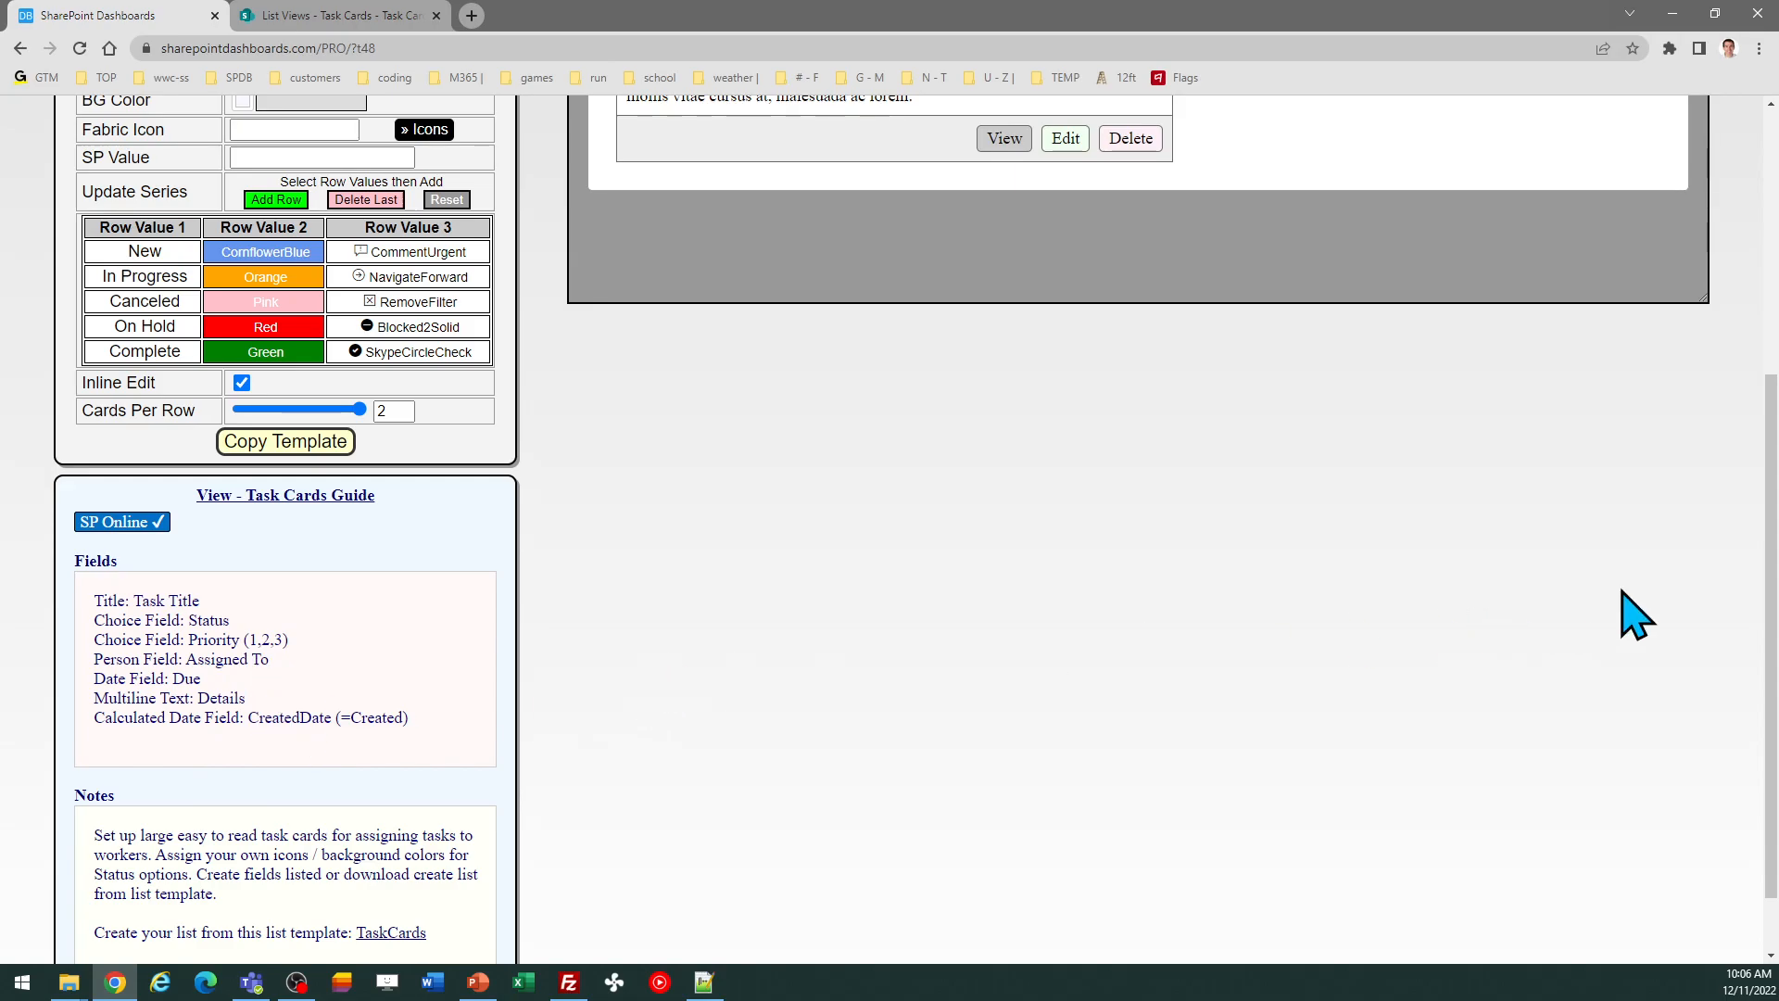
{"action": "scroll", "coordinate": [1772, 525], "scroll_direction": "down", "scroll_amount": 1}
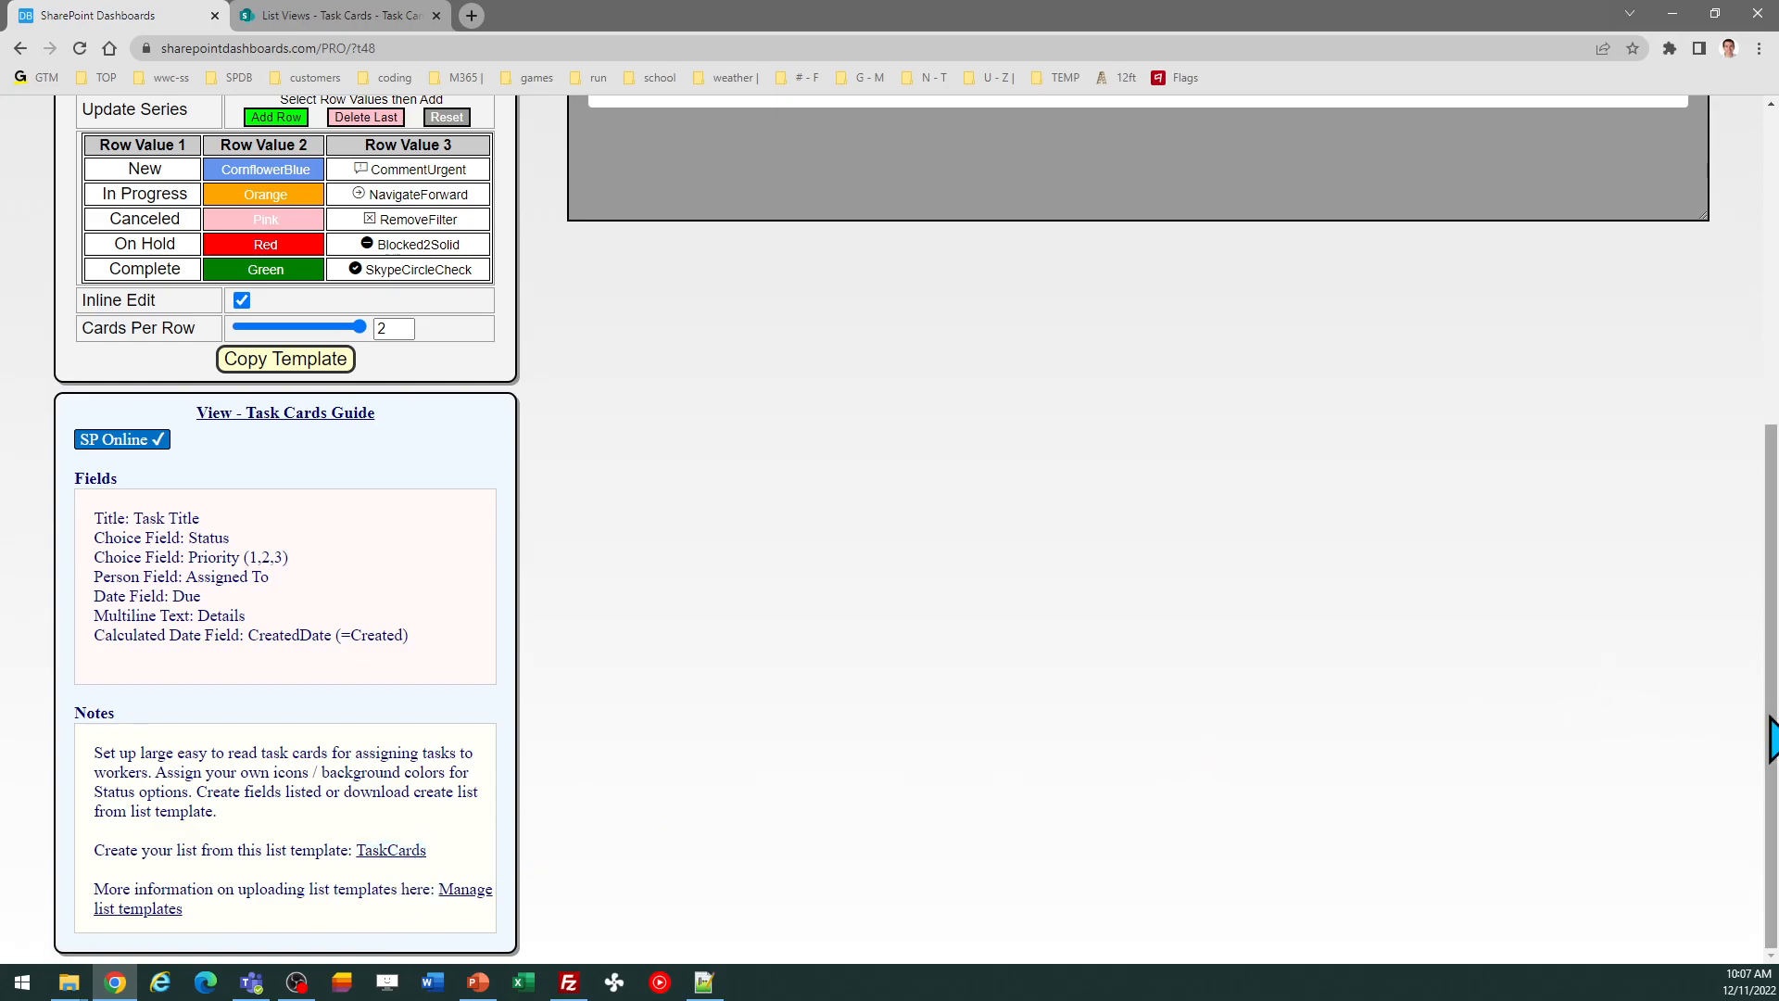
{"action": "left_click_drag", "start_coordinate": [1770, 737], "coordinate": [1761, 408]}
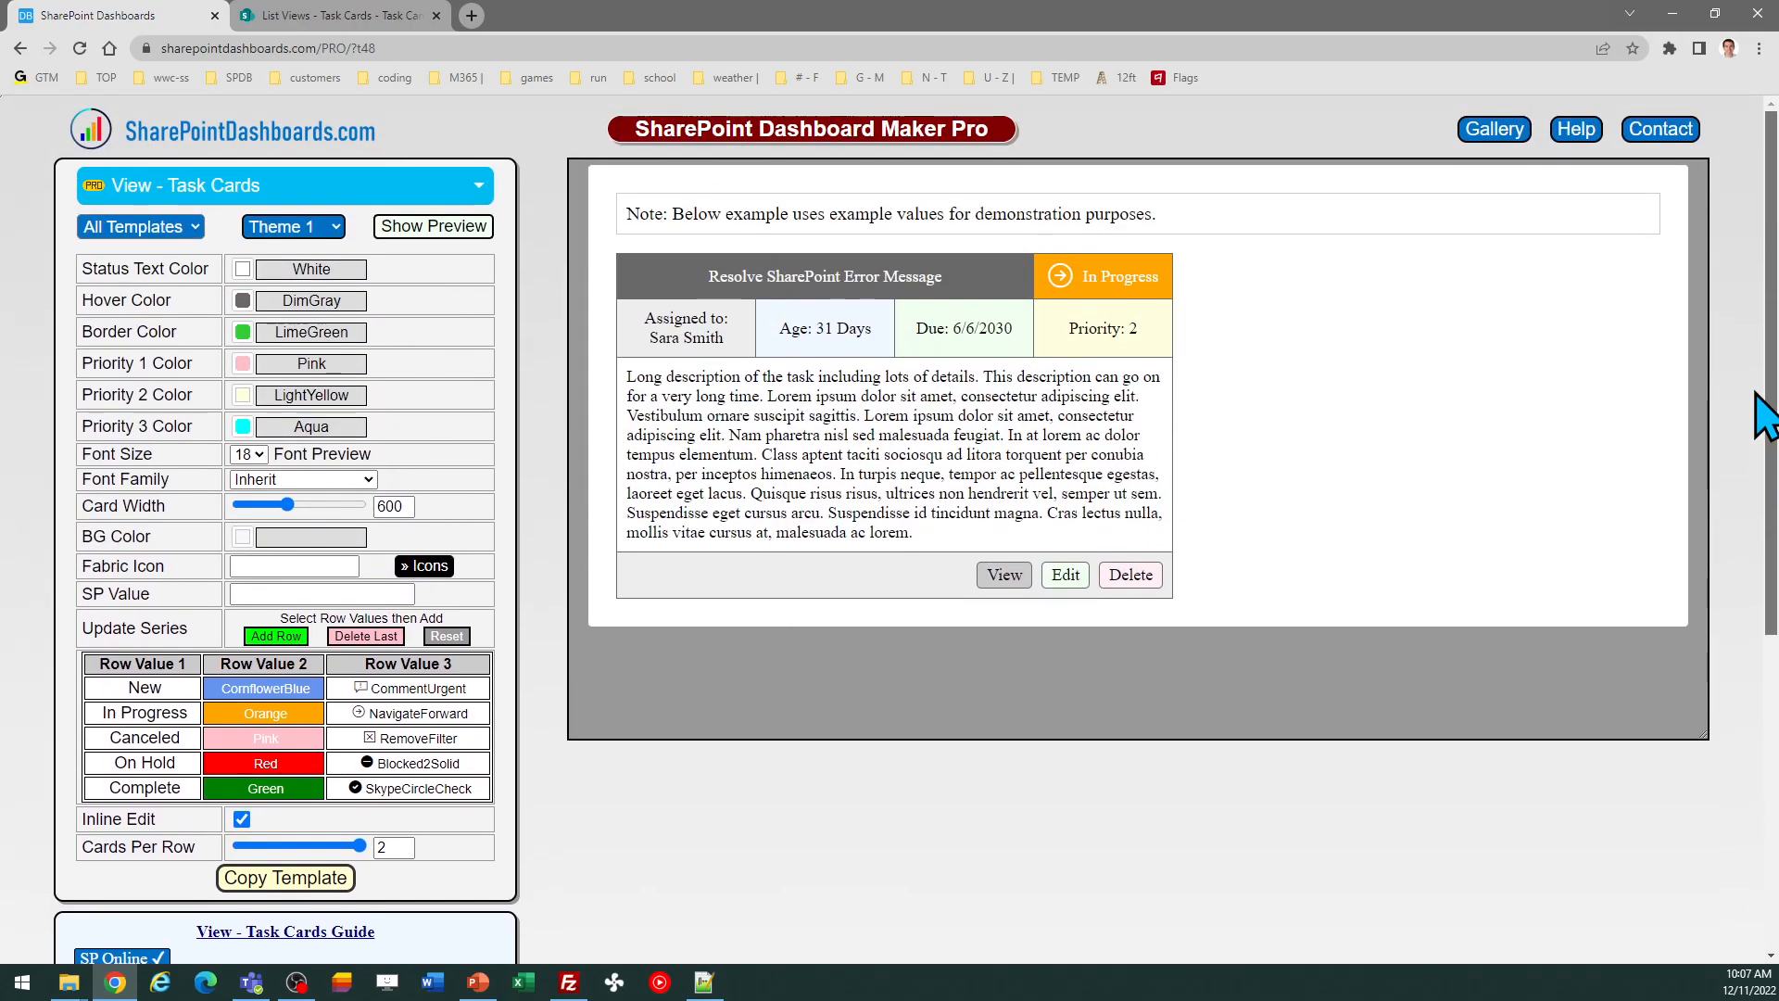
Review the Status column's filter choices in the SharePoint Task Cards list and compare the list with the template settings
{"action": "left_click", "coordinate": [315, 16]}
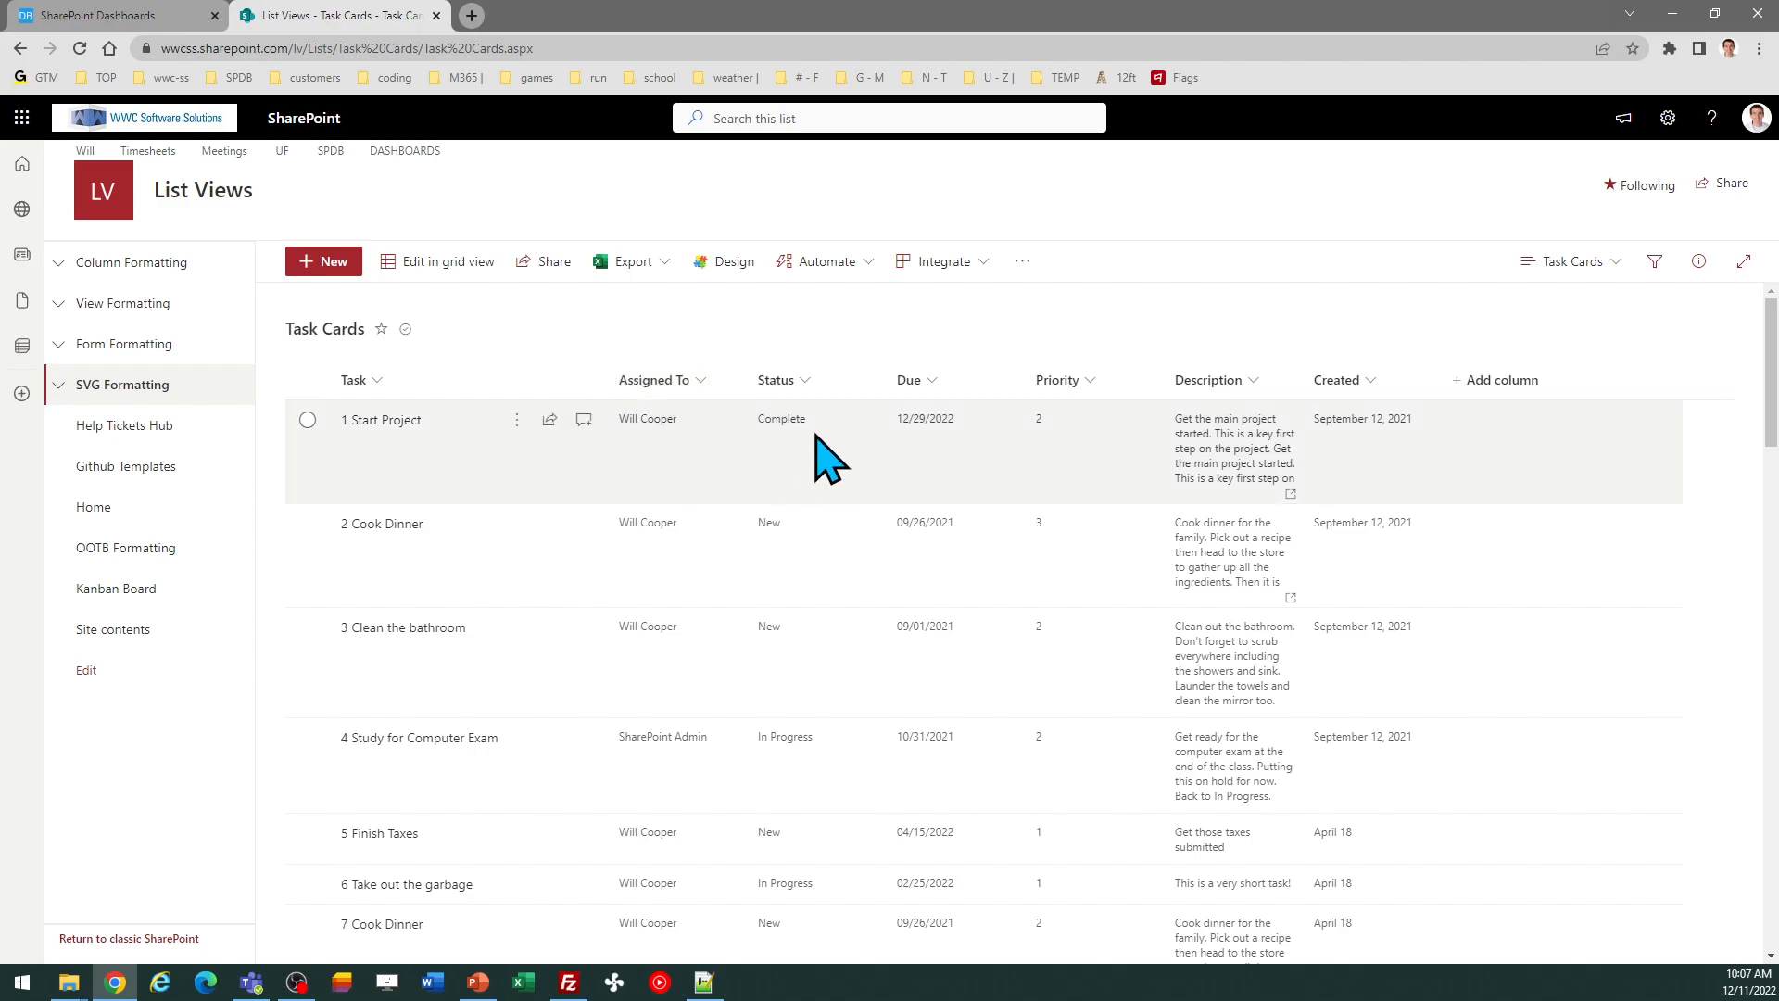
{"action": "left_click", "coordinate": [803, 378]}
{"action": "left_click", "coordinate": [827, 500]}
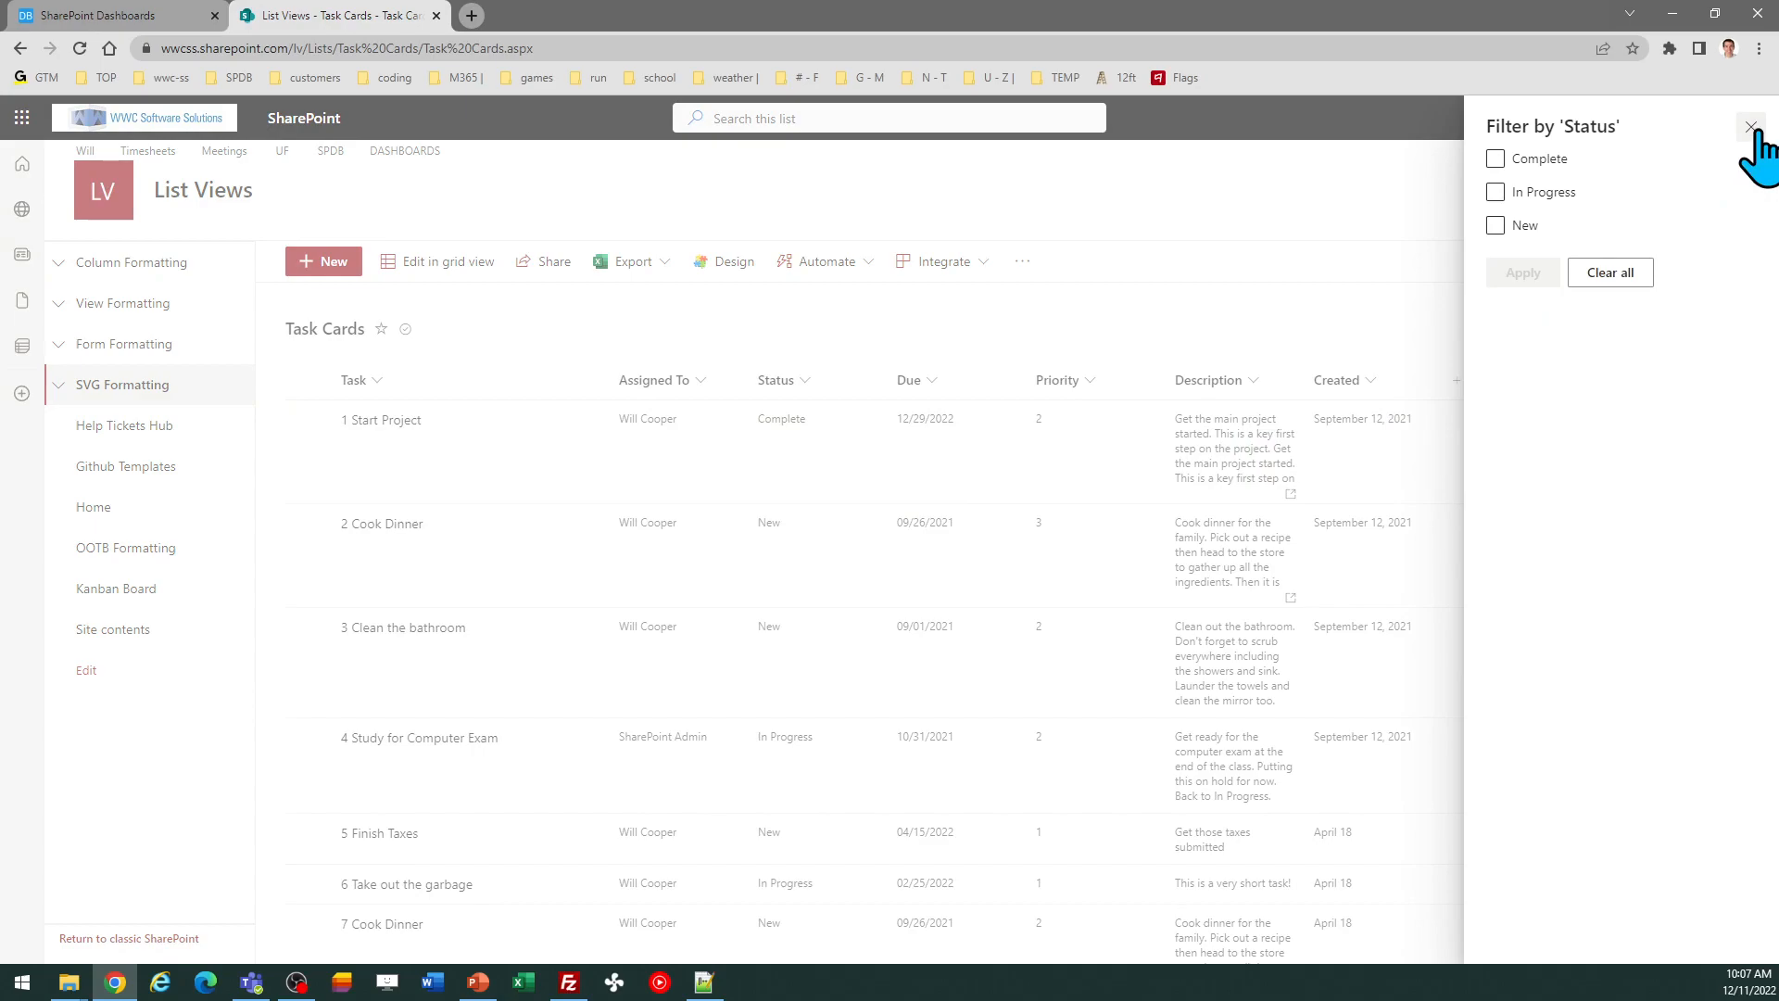
{"action": "left_click", "coordinate": [1751, 127]}
{"action": "left_click", "coordinate": [153, 16]}
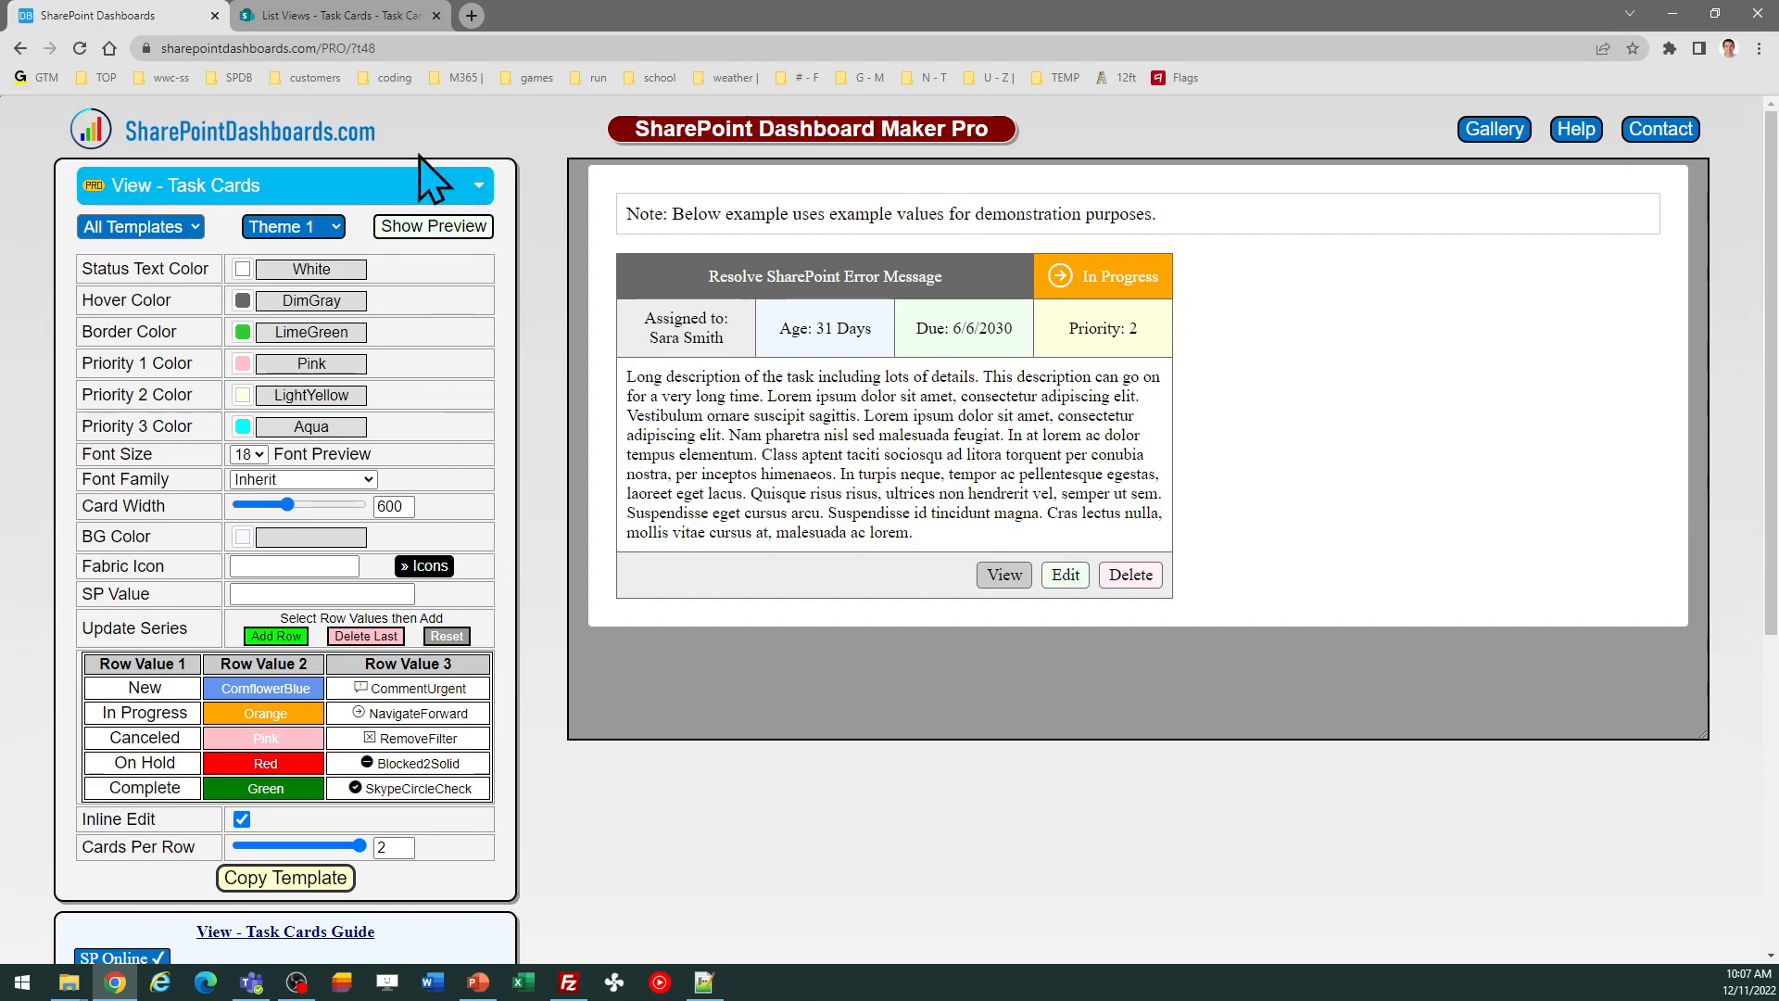
{"action": "left_click", "coordinate": [334, 18]}
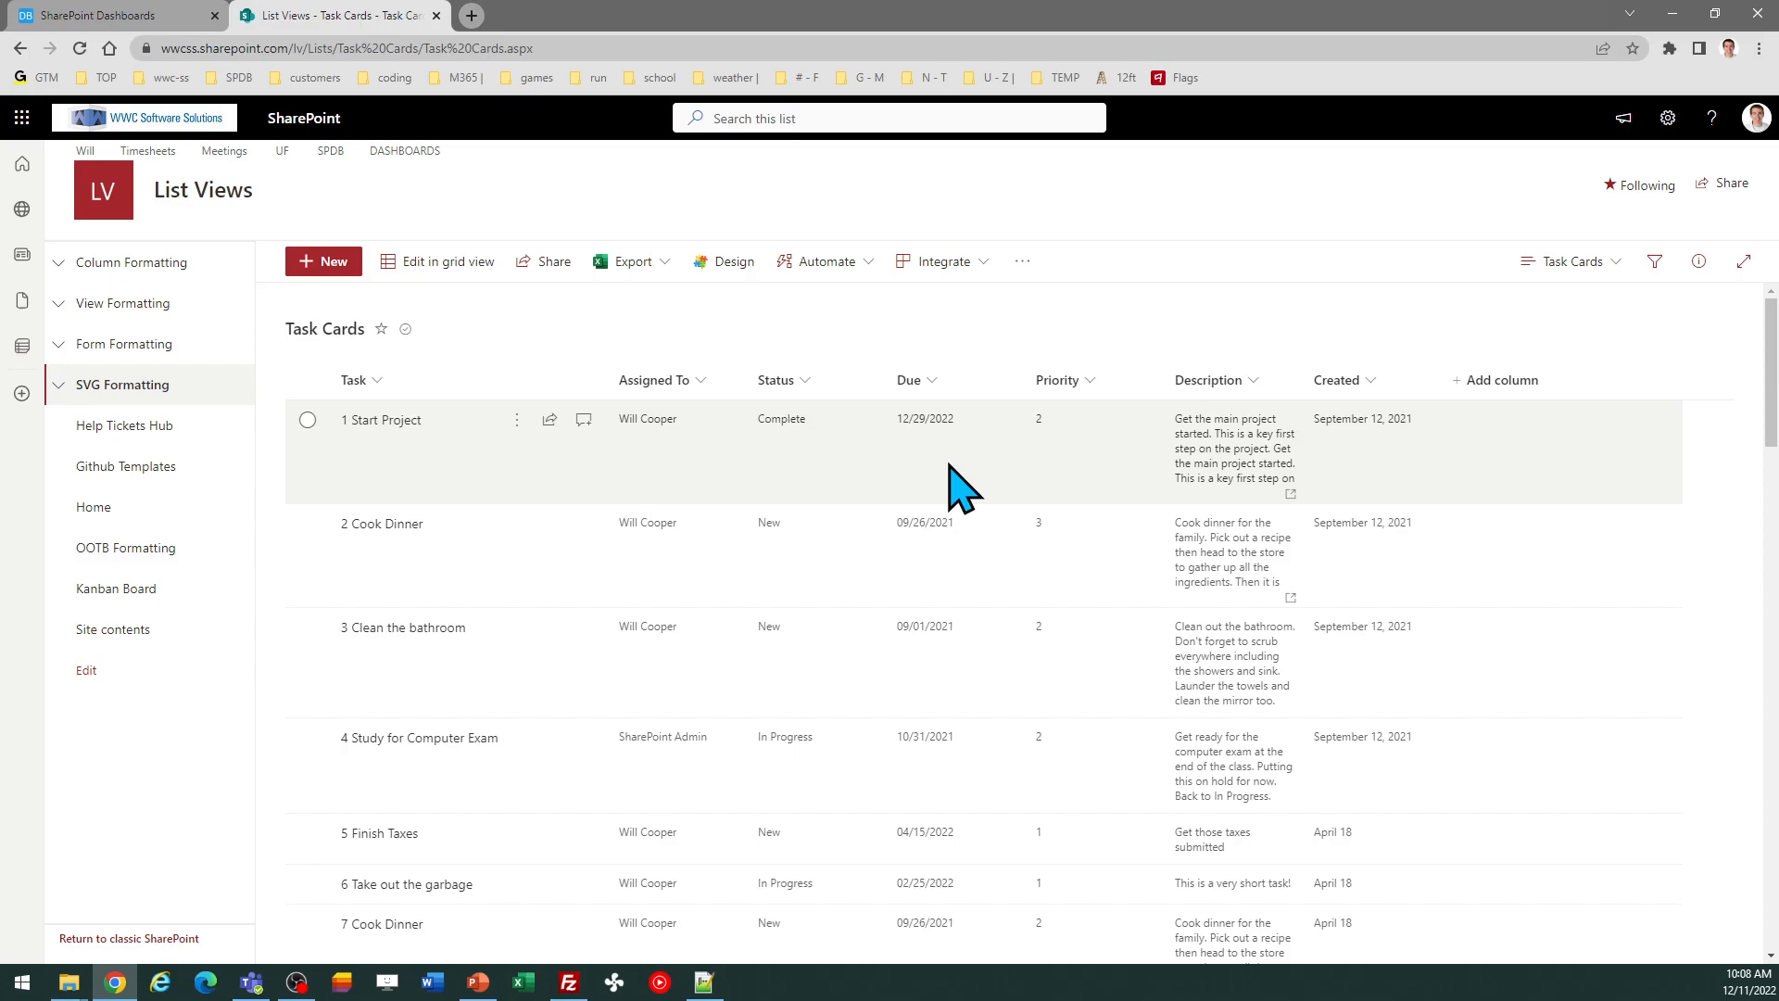
{"action": "left_click", "coordinate": [109, 16]}
Preview the Task Cards template in Theme 2 and Theme 3, and return it to Theme 1
{"action": "left_click", "coordinate": [335, 227]}
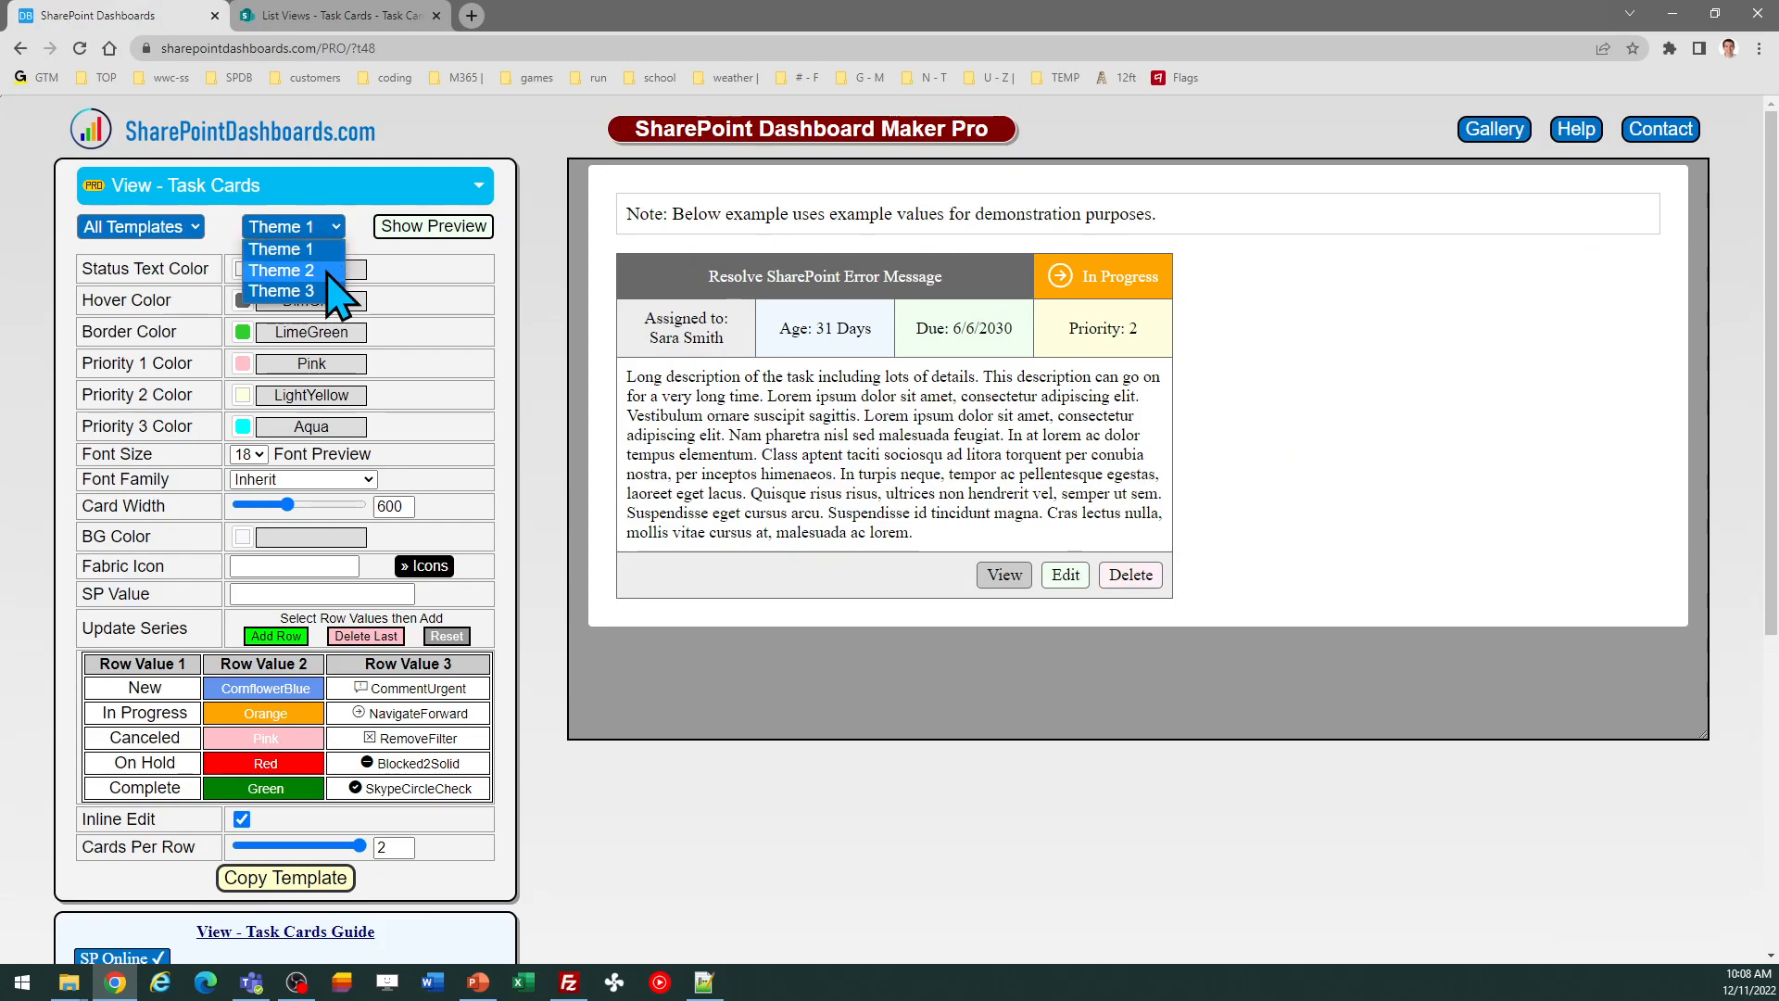
{"action": "left_click", "coordinate": [301, 252]}
{"action": "left_click", "coordinate": [335, 227]}
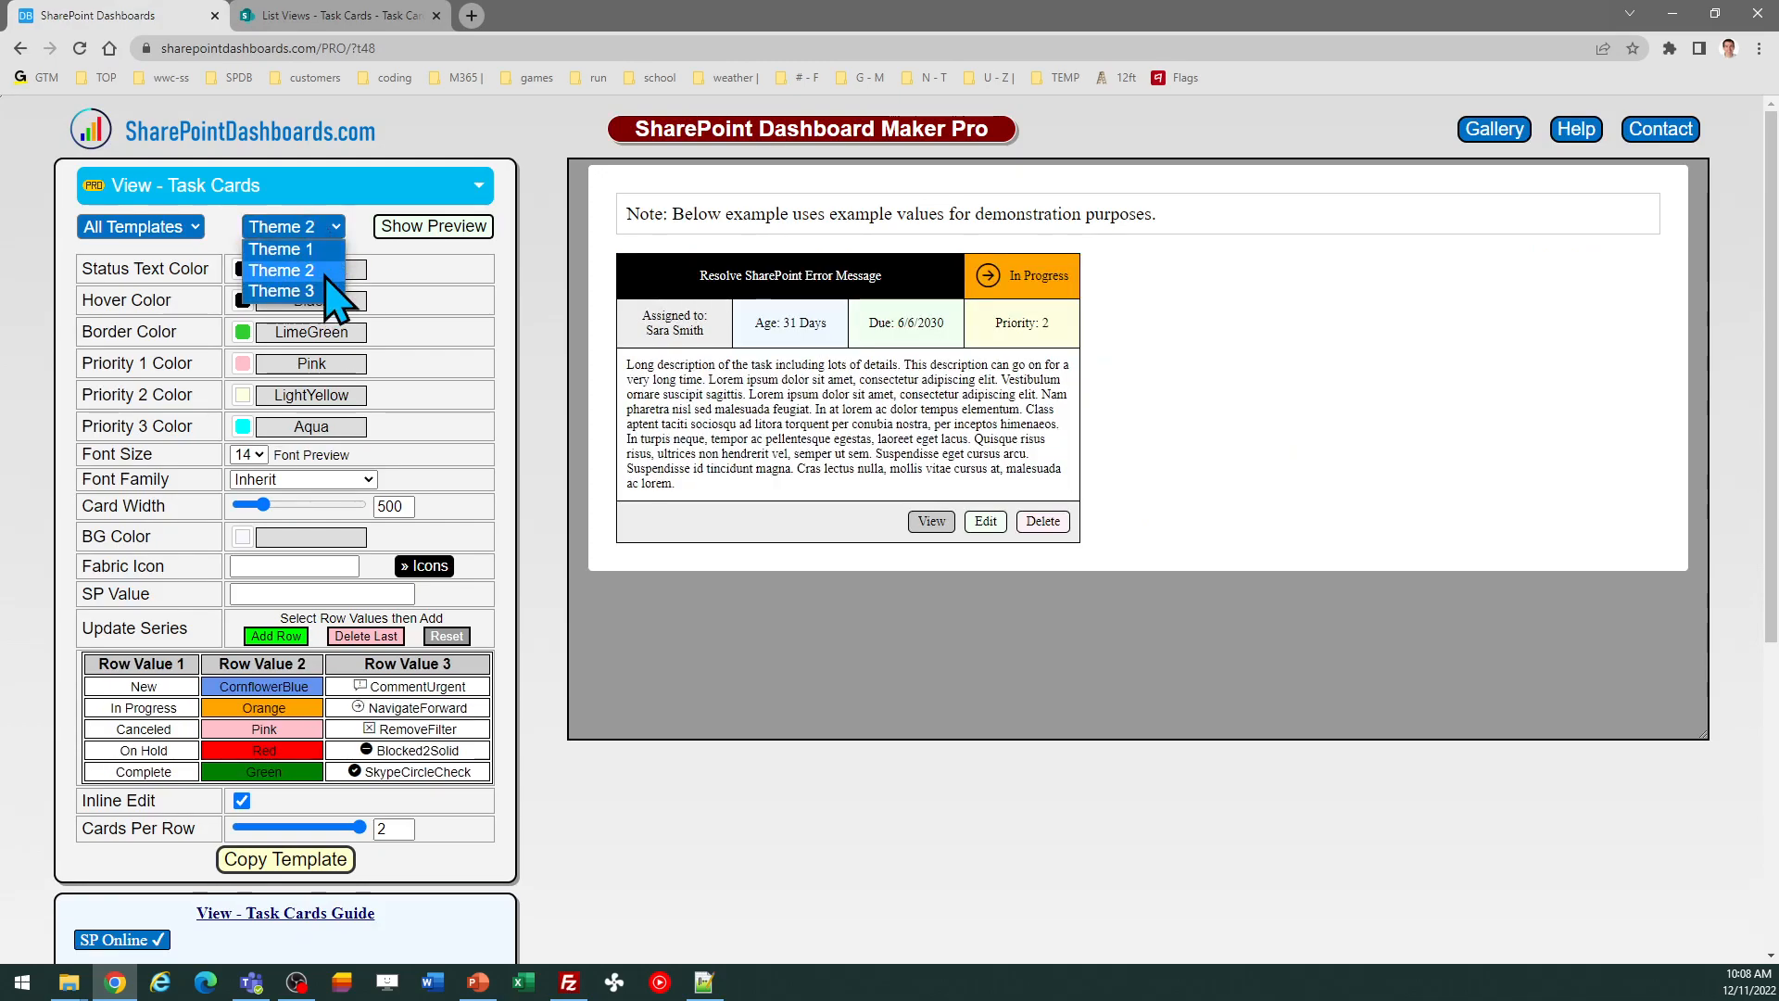
{"action": "left_click", "coordinate": [280, 291]}
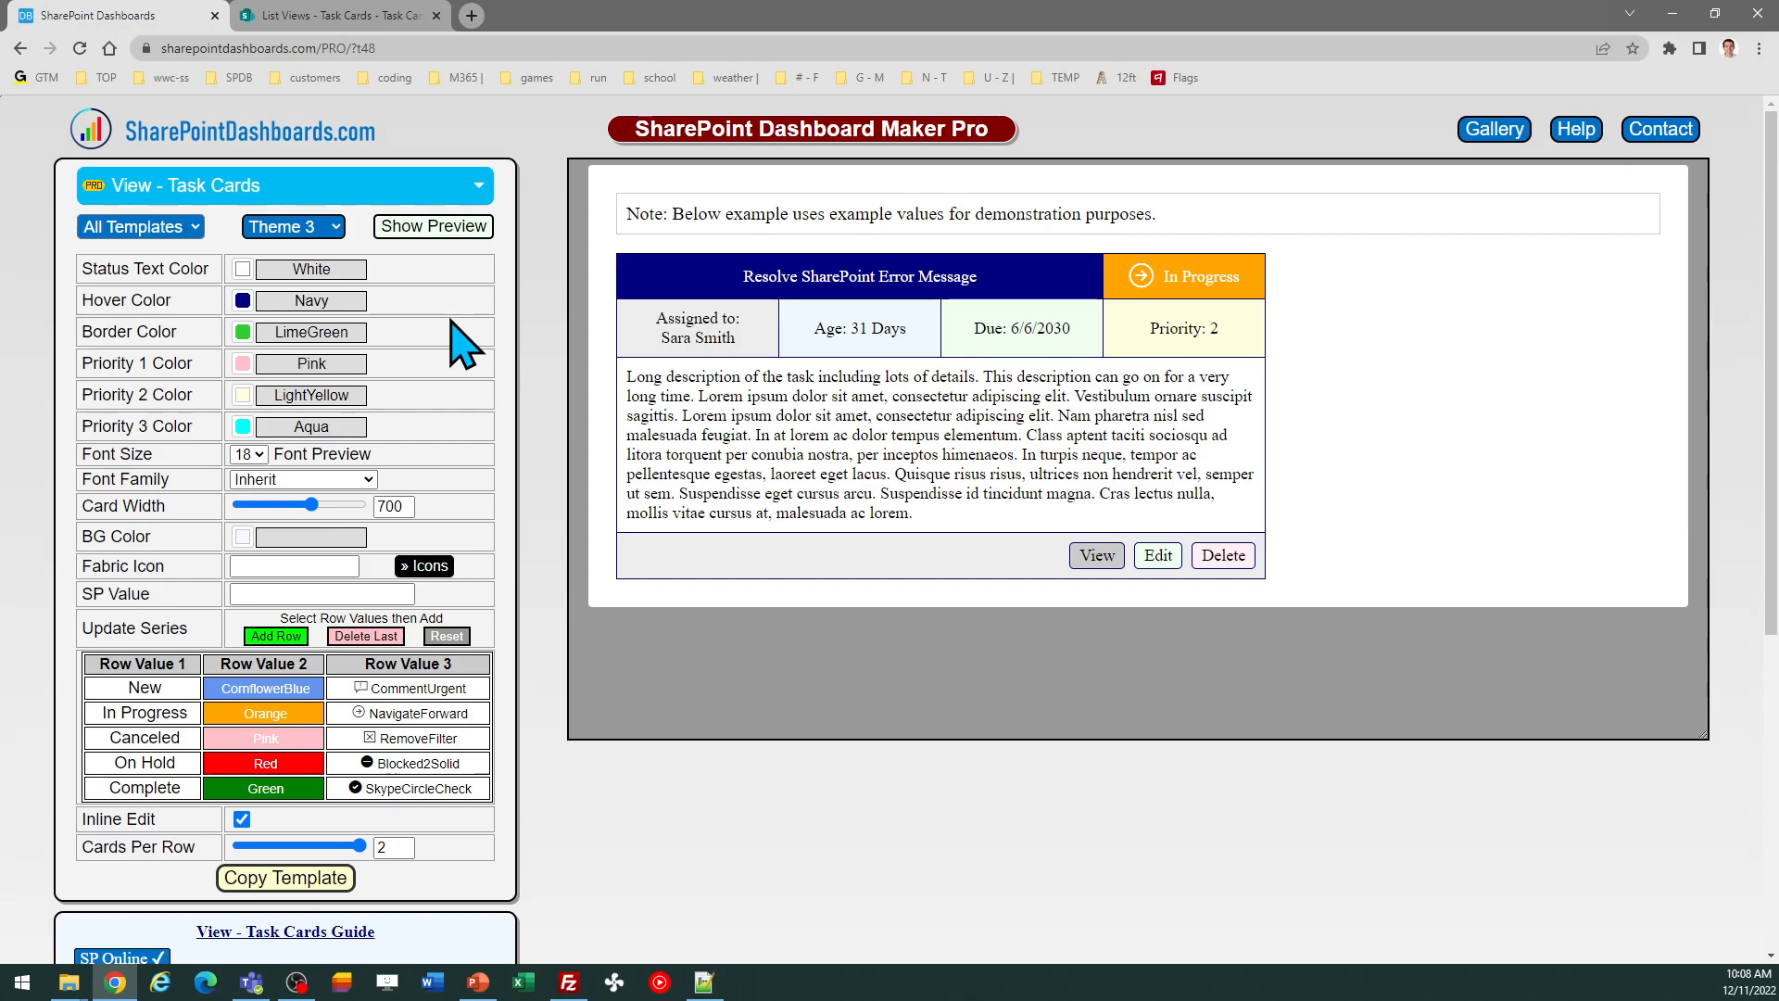
{"action": "left_click", "coordinate": [313, 226]}
{"action": "left_click", "coordinate": [309, 248]}
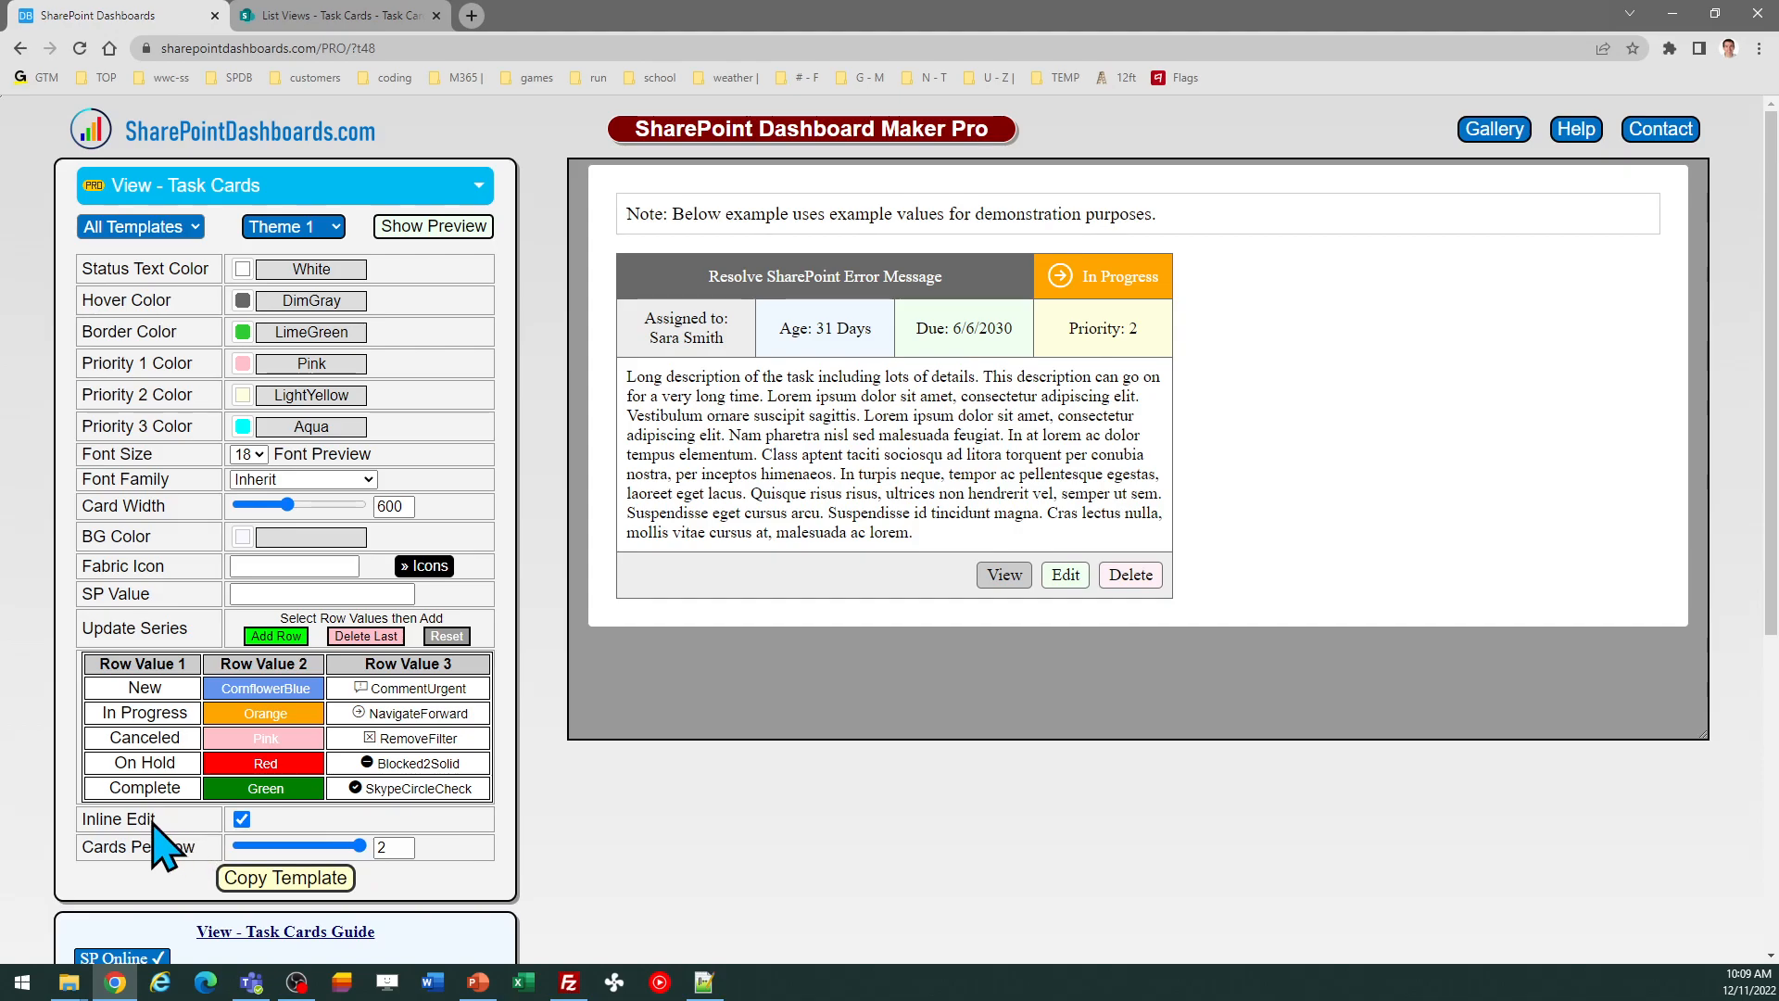
Copy the Theme 1 Task Cards template code with Inline Edit enabled
{"action": "left_click_drag", "start_coordinate": [158, 819], "coordinate": [80, 823]}
{"action": "left_click", "coordinate": [333, 813]}
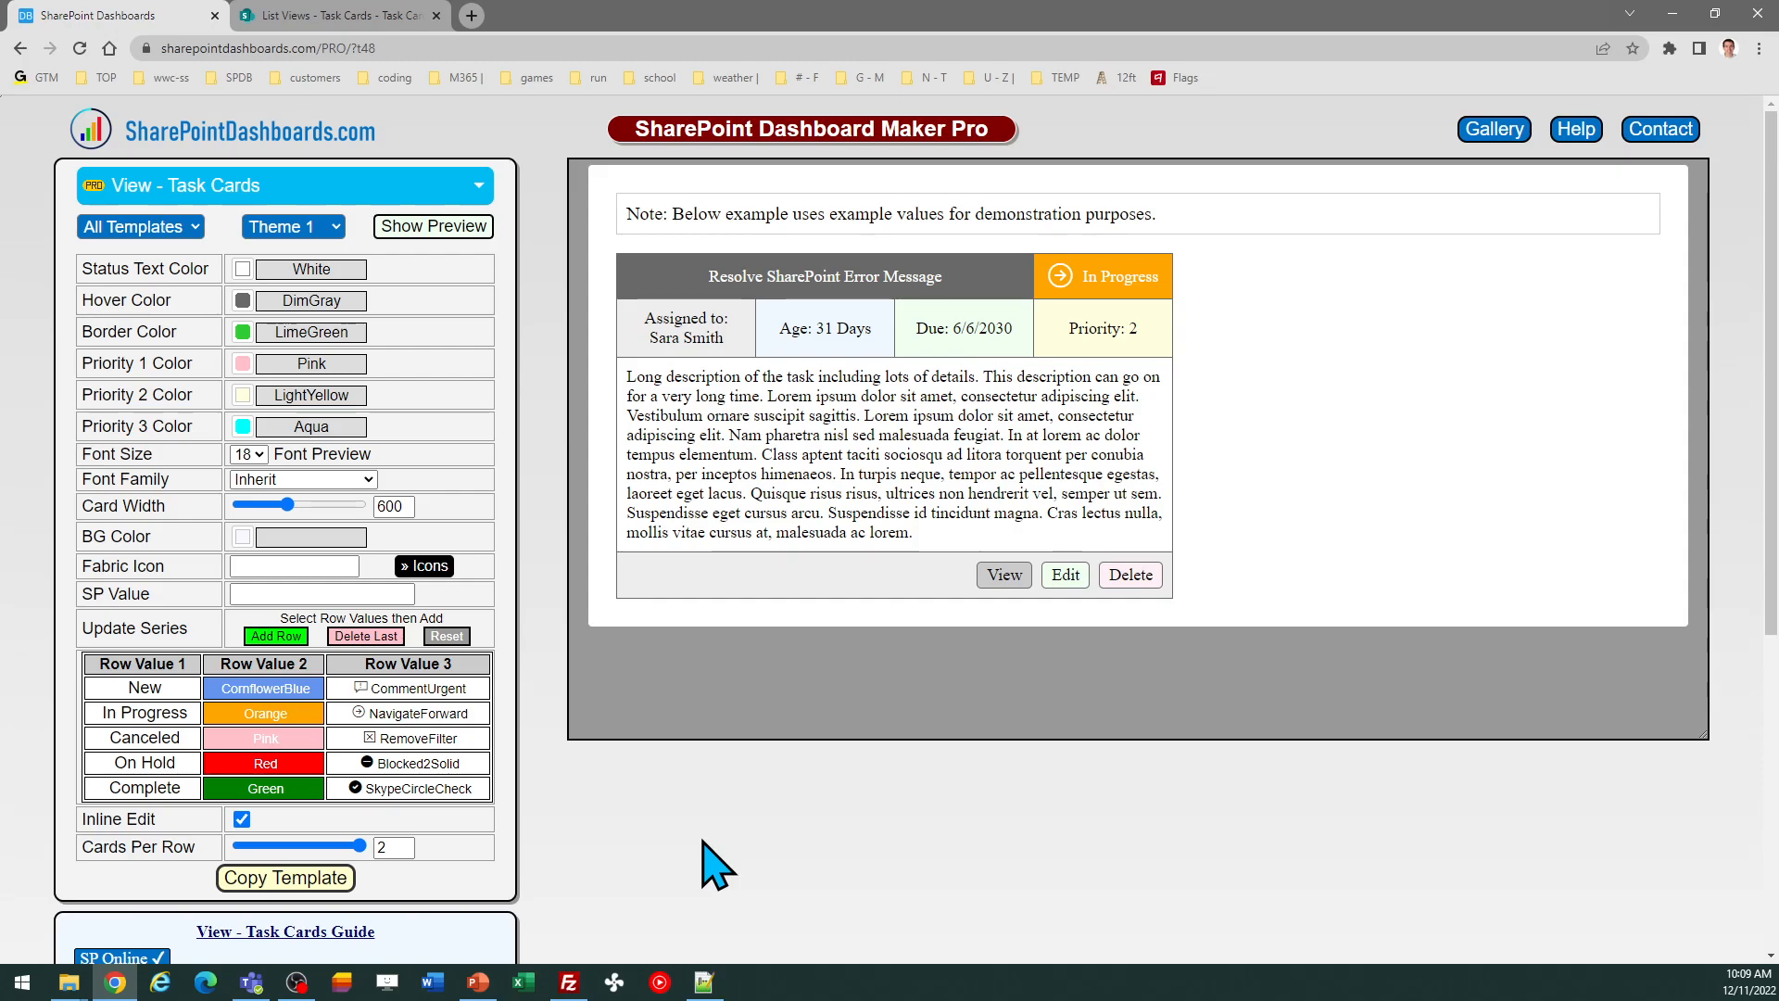
{"action": "left_click", "coordinate": [296, 885]}
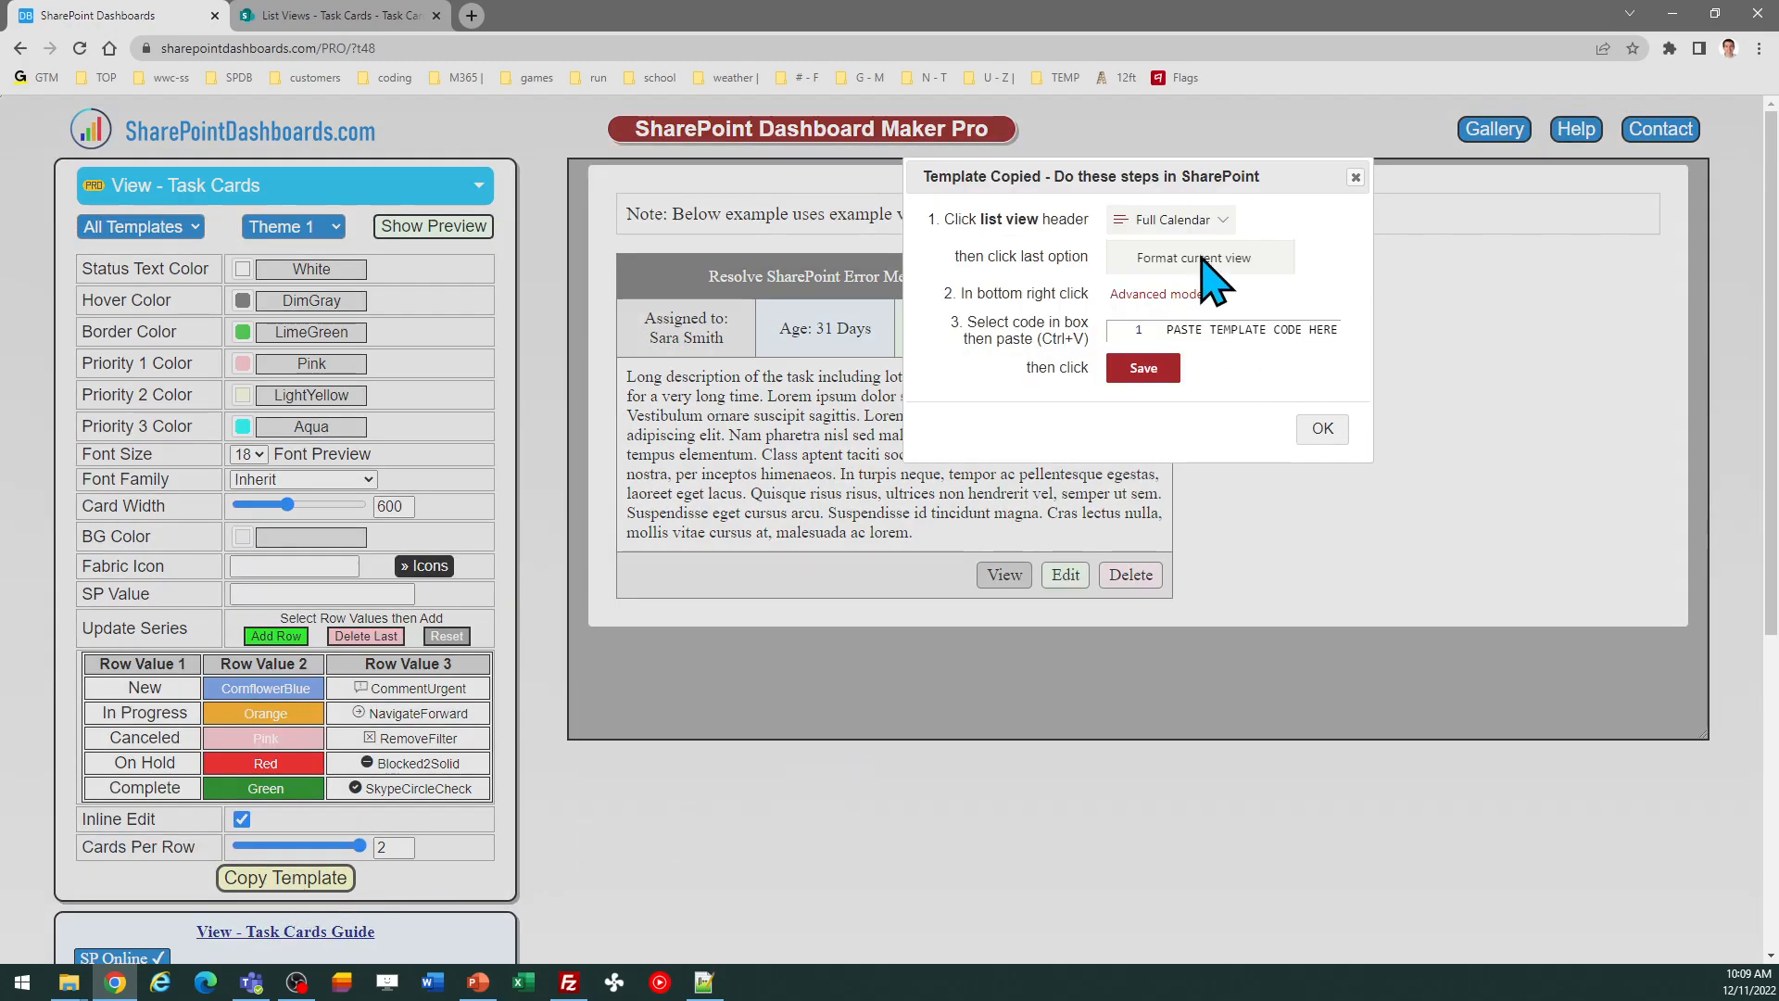
{"action": "left_click", "coordinate": [1322, 431]}
In the SharePoint list, replace the Task Cards view's advanced formatting JSON with the copied template code and save it
{"action": "left_click", "coordinate": [326, 16]}
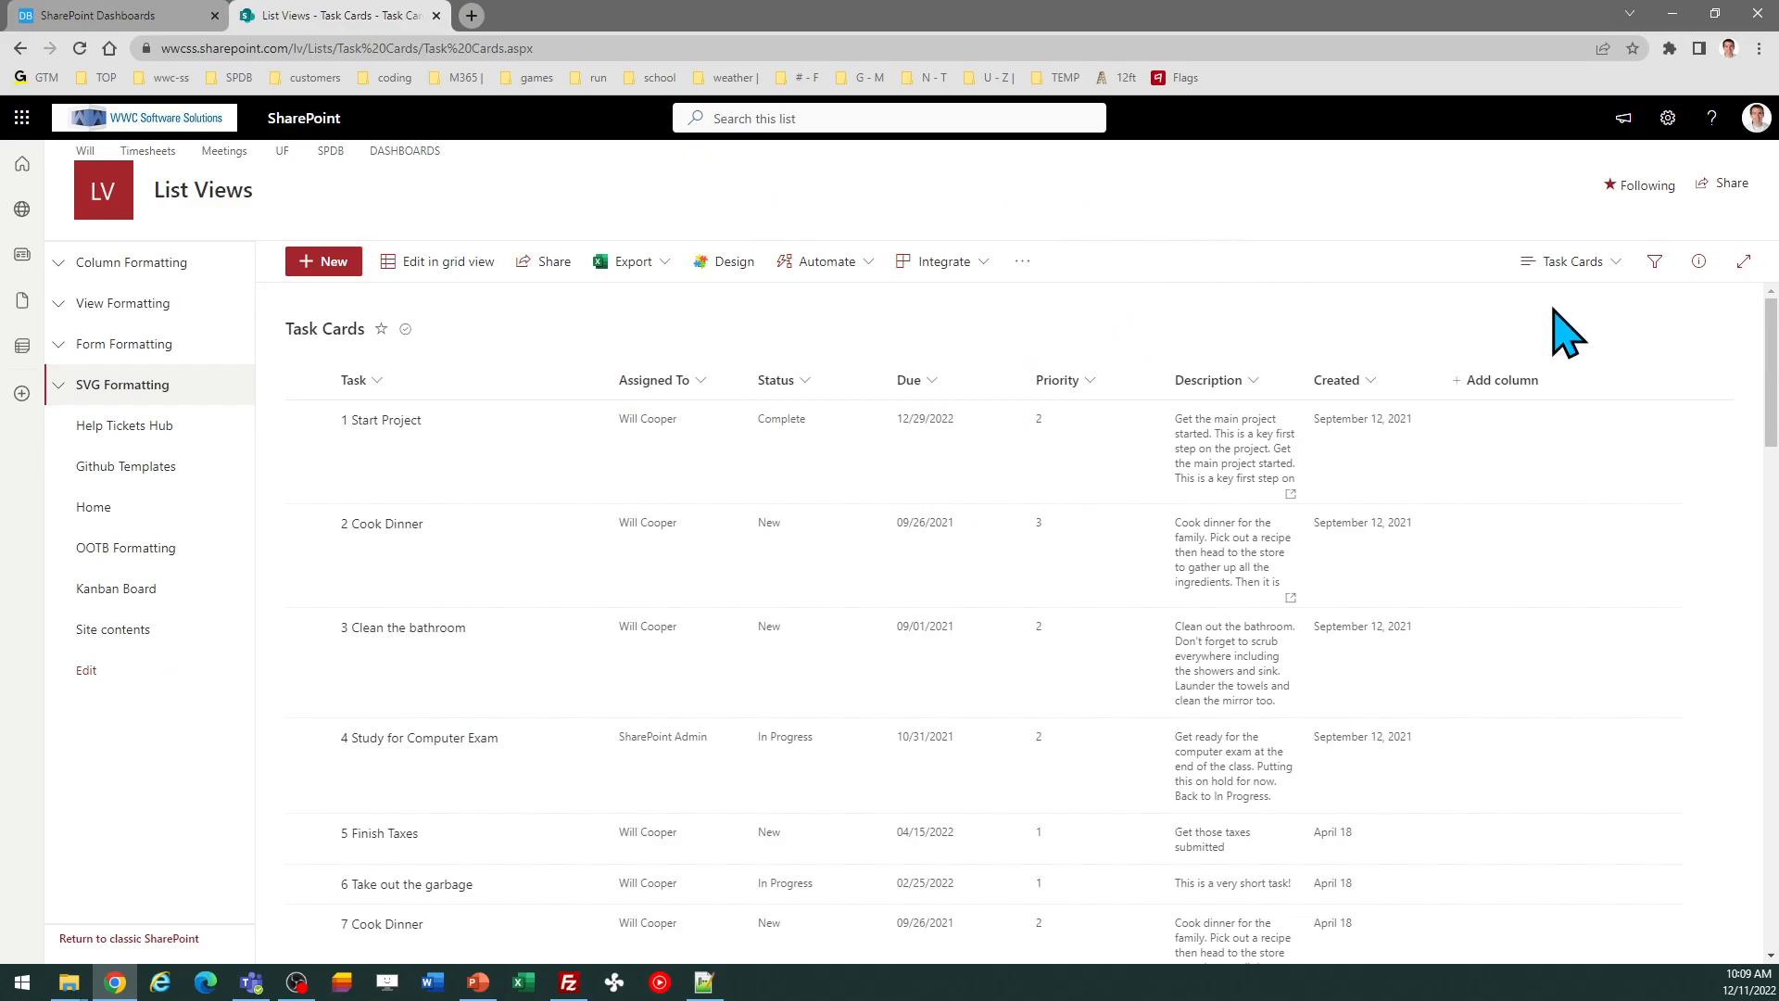
{"action": "left_click", "coordinate": [1603, 263]}
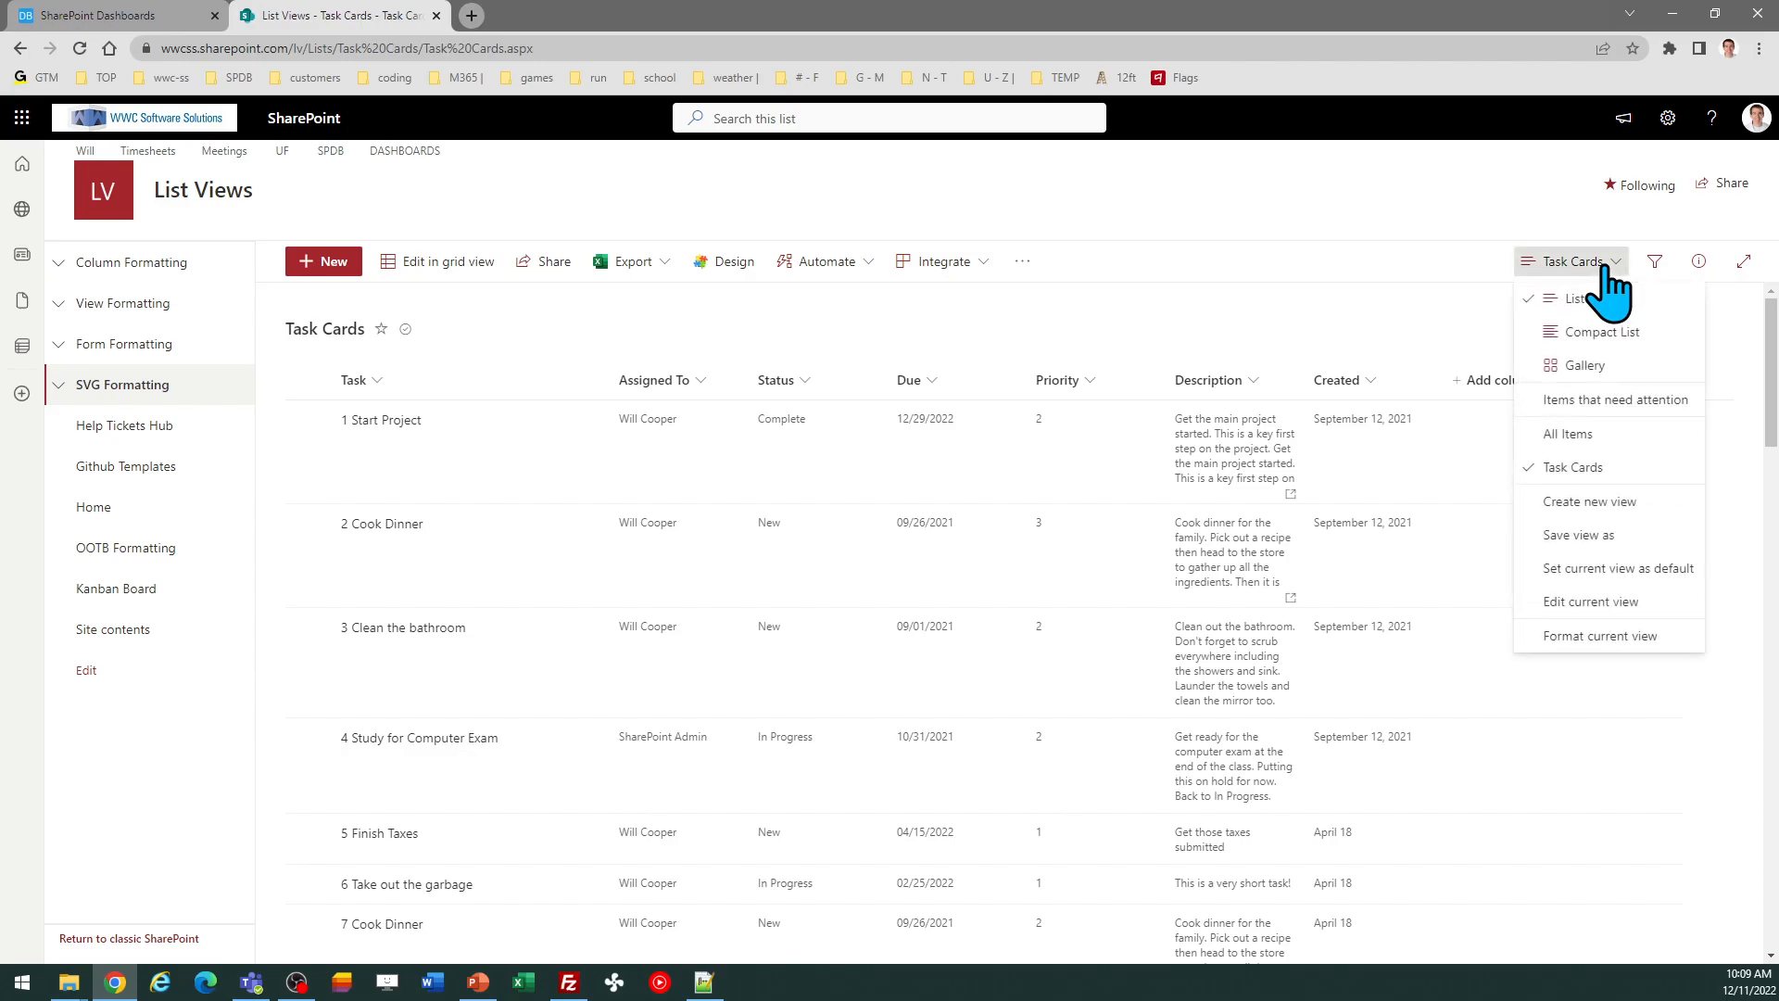
{"action": "left_click", "coordinate": [1594, 636]}
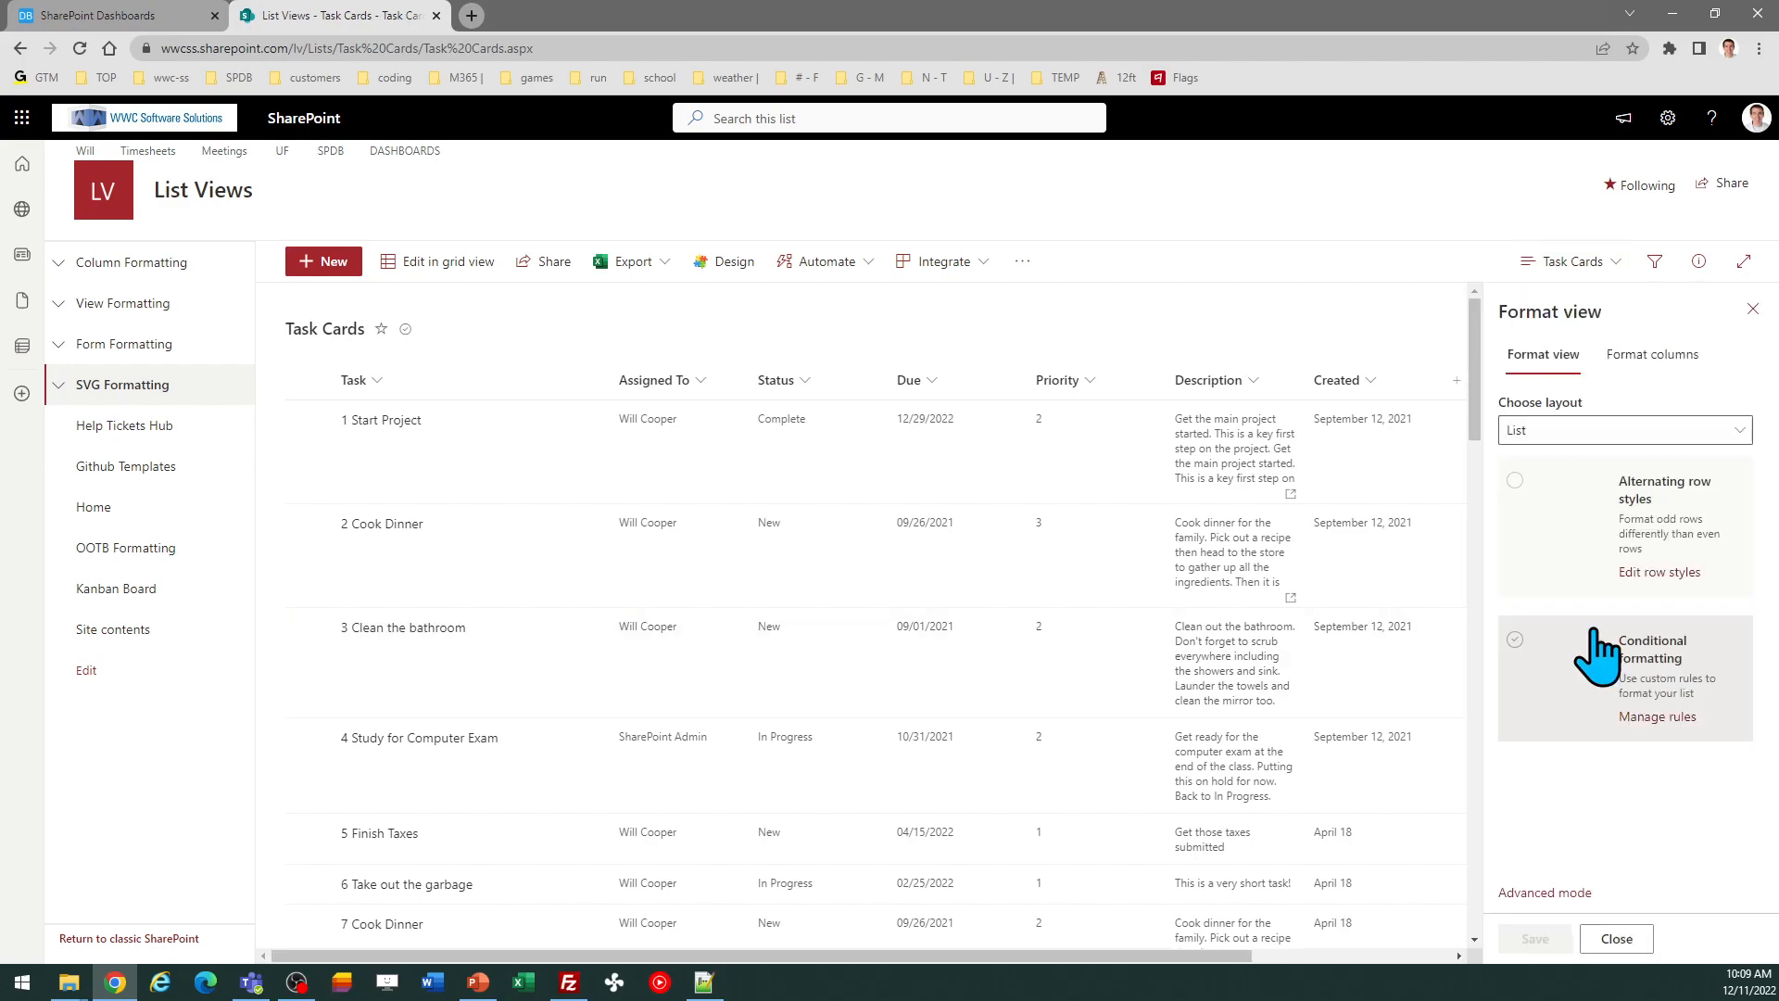
{"action": "left_click", "coordinate": [1531, 895]}
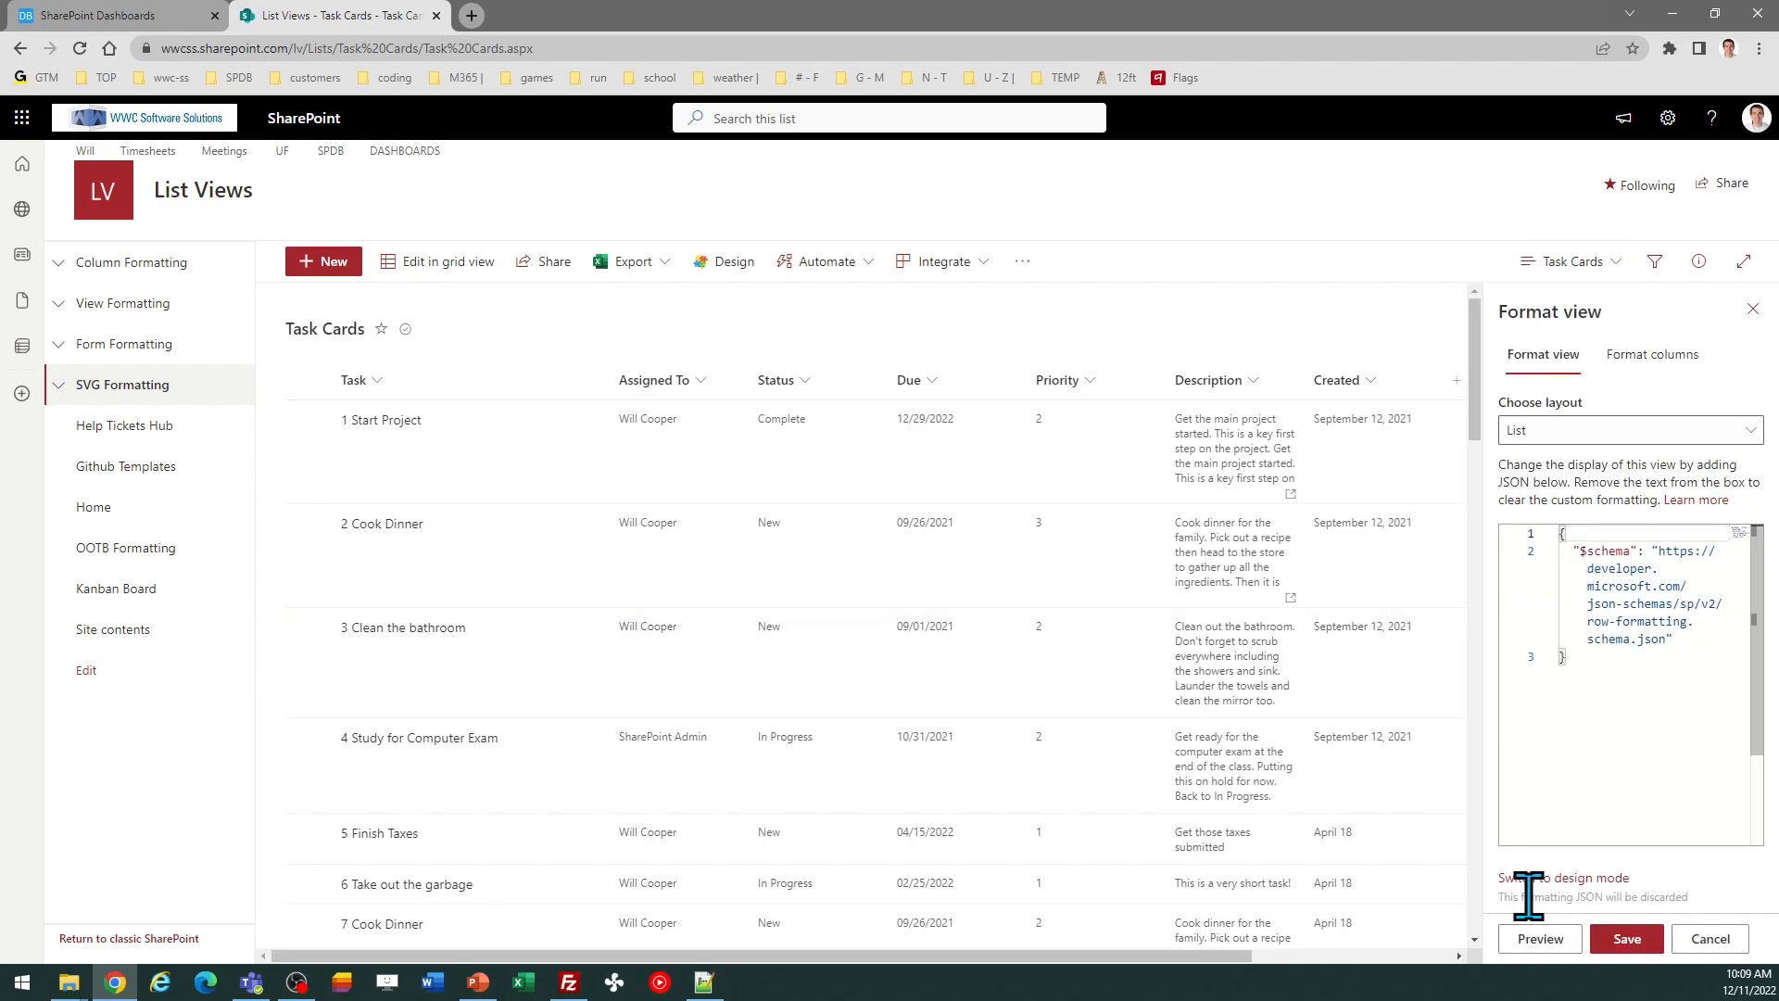
{"action": "key", "text": "ctrl+a"}
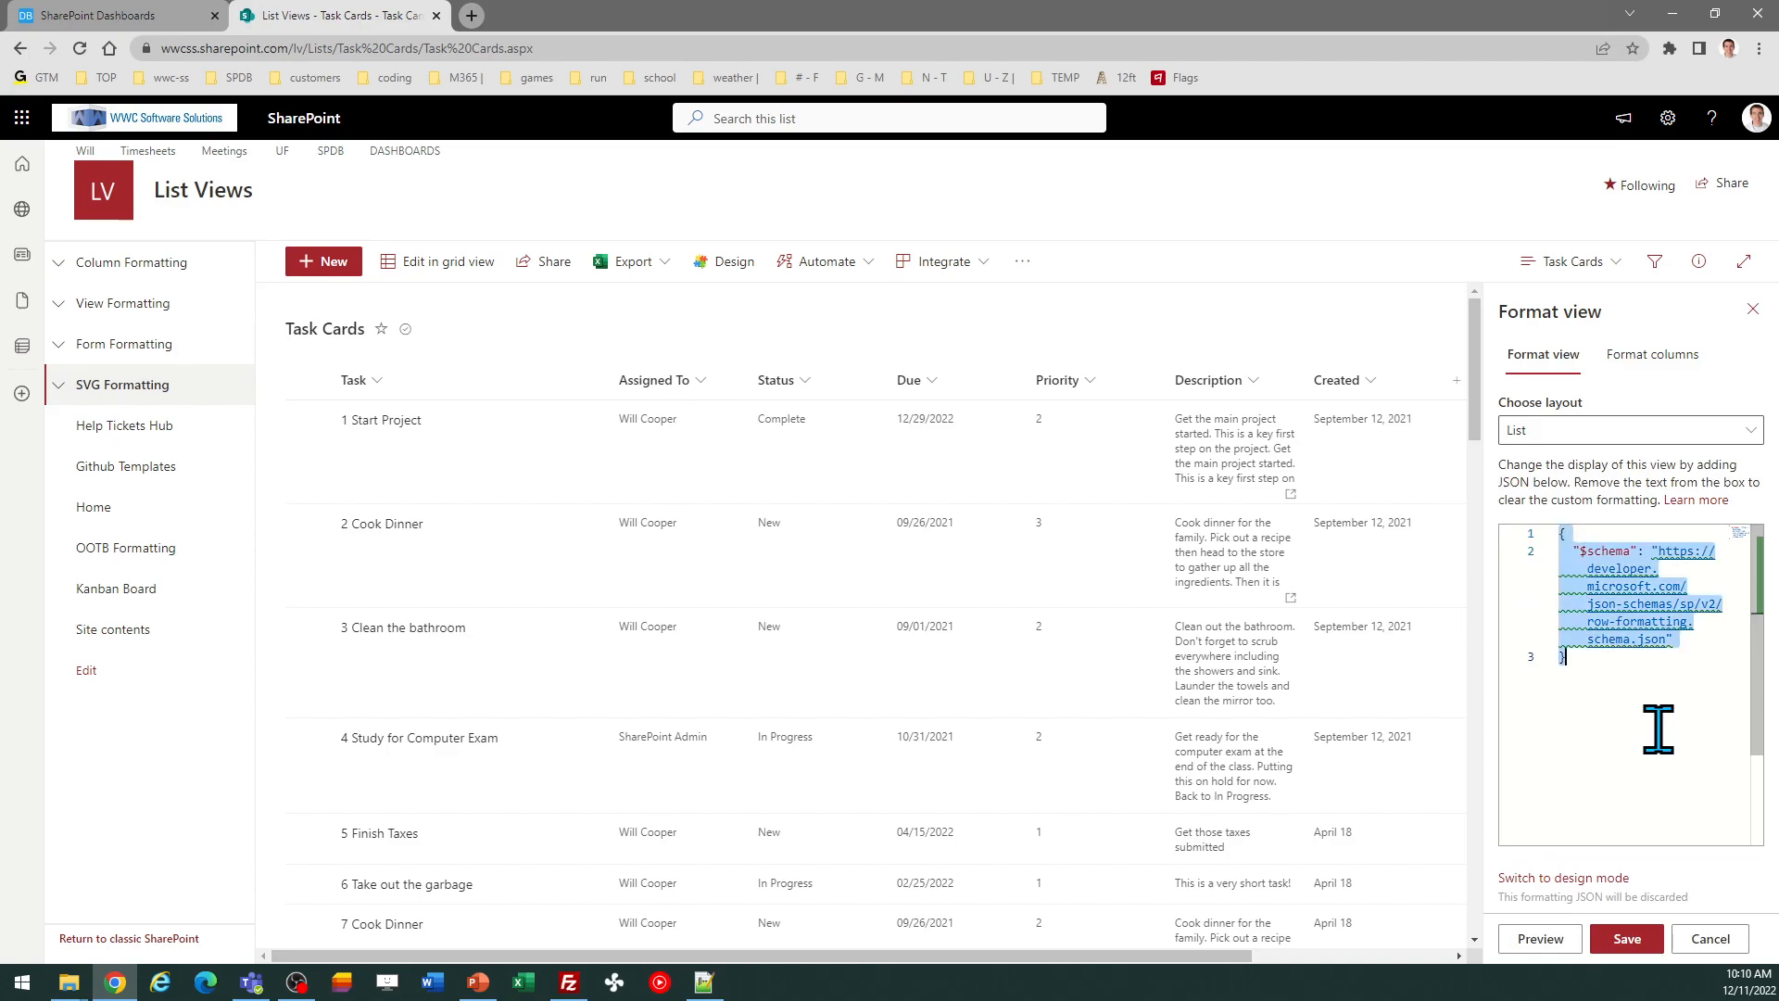
{"action": "key", "text": "ctrl+v"}
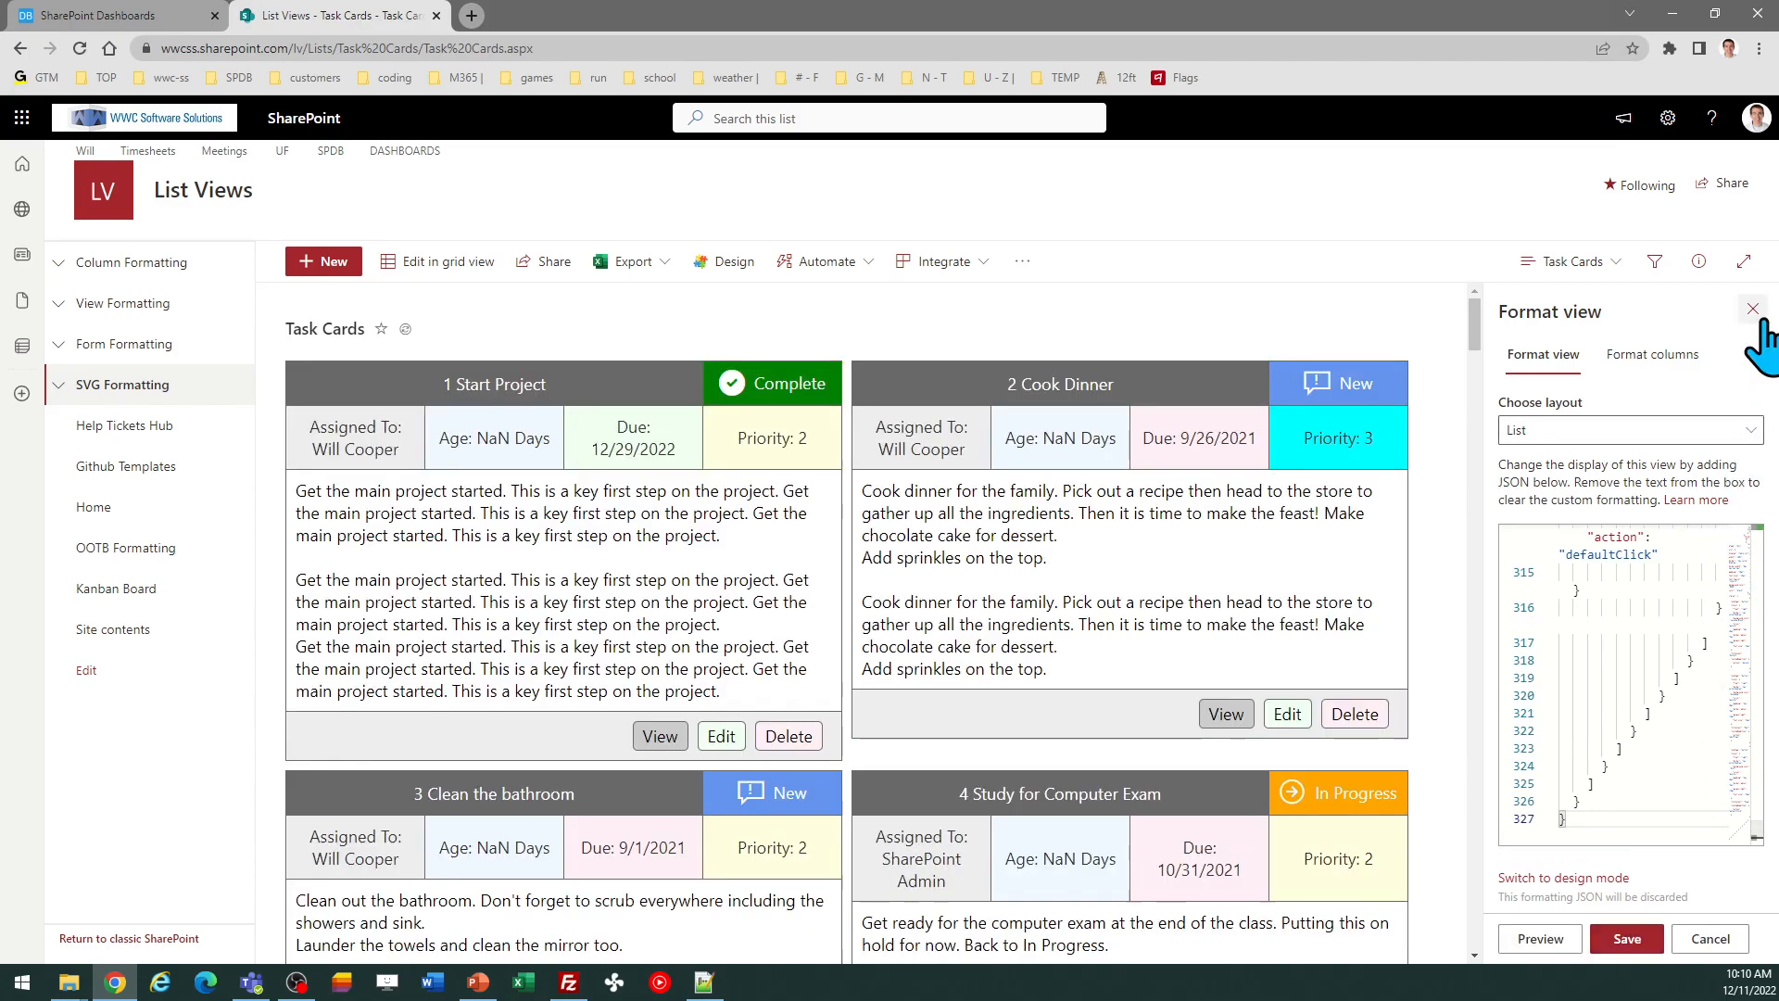
{"action": "left_click", "coordinate": [1754, 311]}
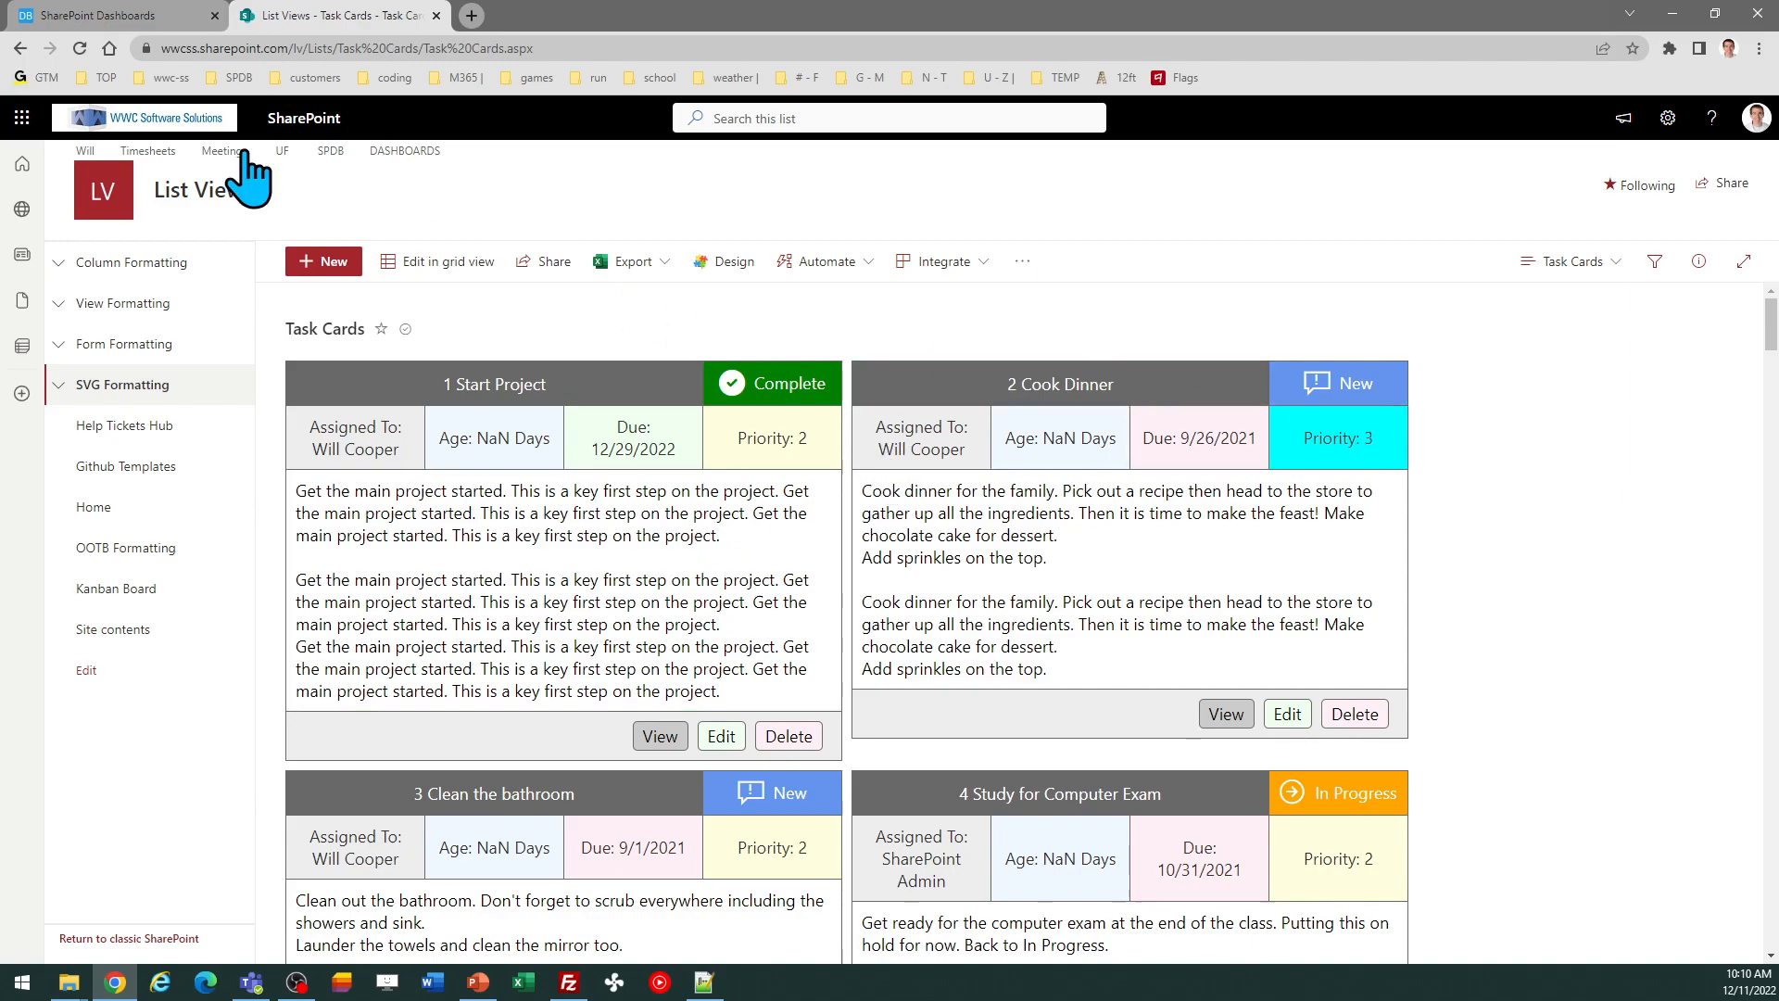
Reload the SharePoint Dashboard Maker Pro page and copy the Task Cards template code again
{"action": "left_click", "coordinate": [118, 18]}
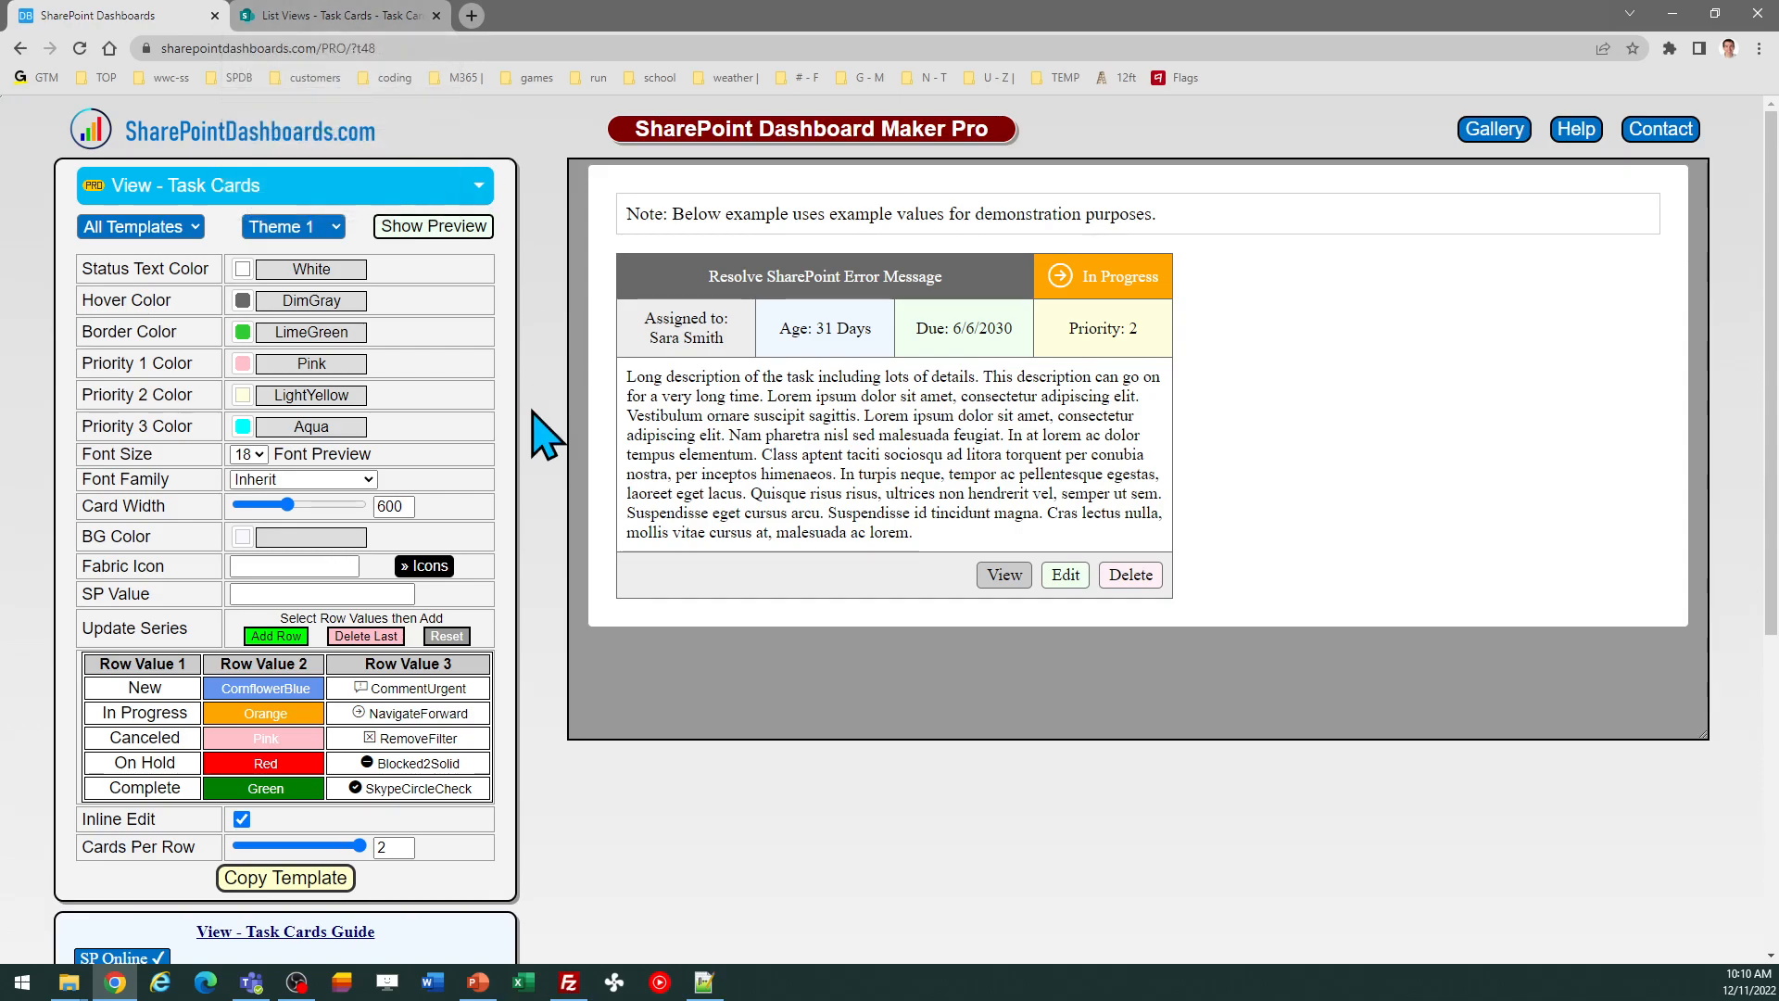
{"action": "key", "text": "F5"}
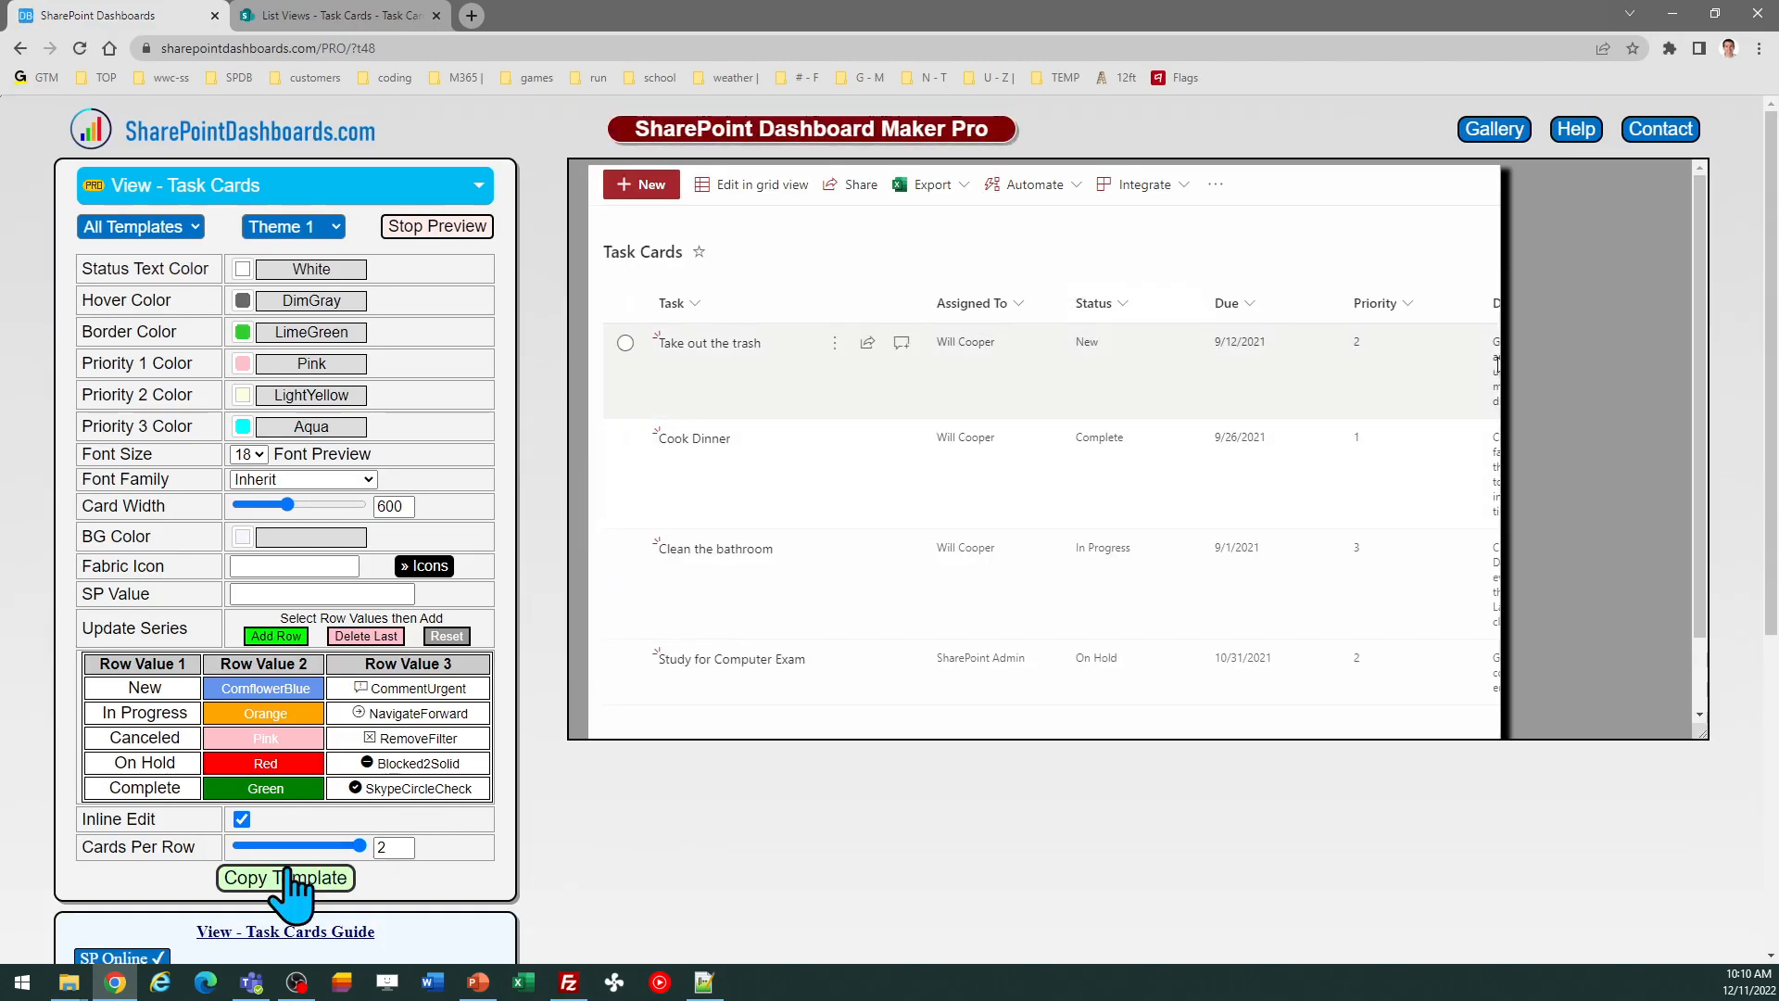
{"action": "left_click", "coordinate": [288, 875]}
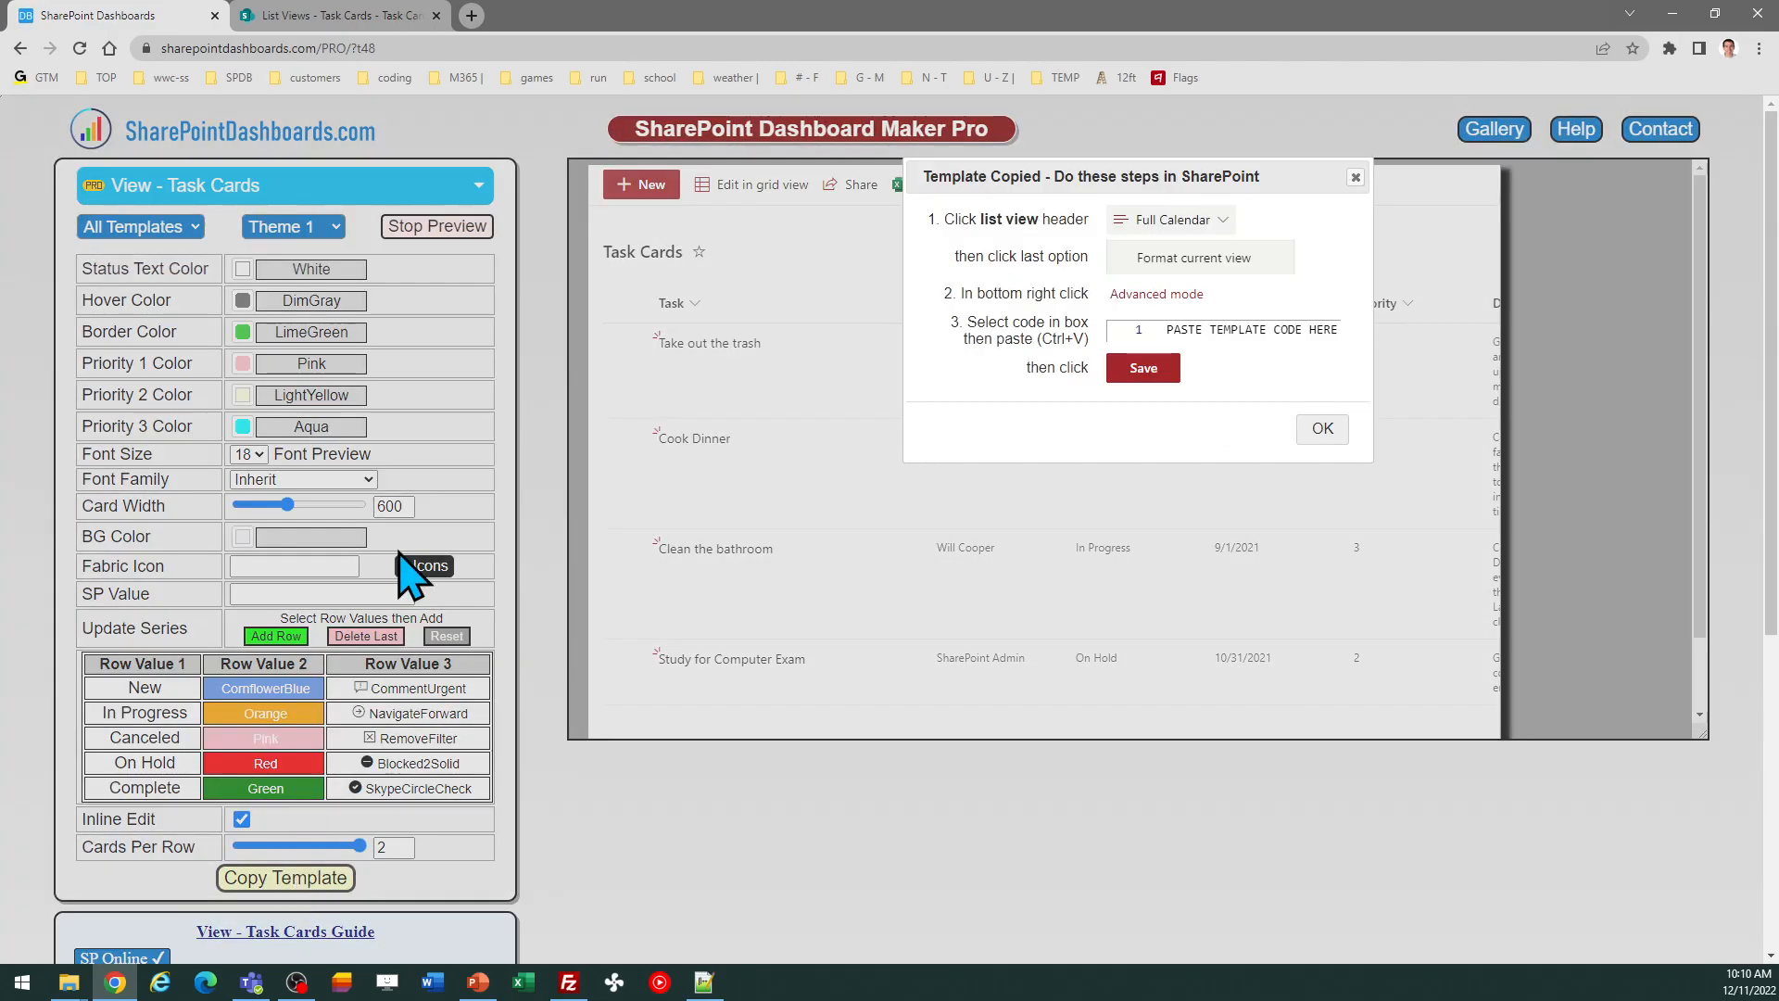
{"action": "left_click", "coordinate": [1325, 429]}
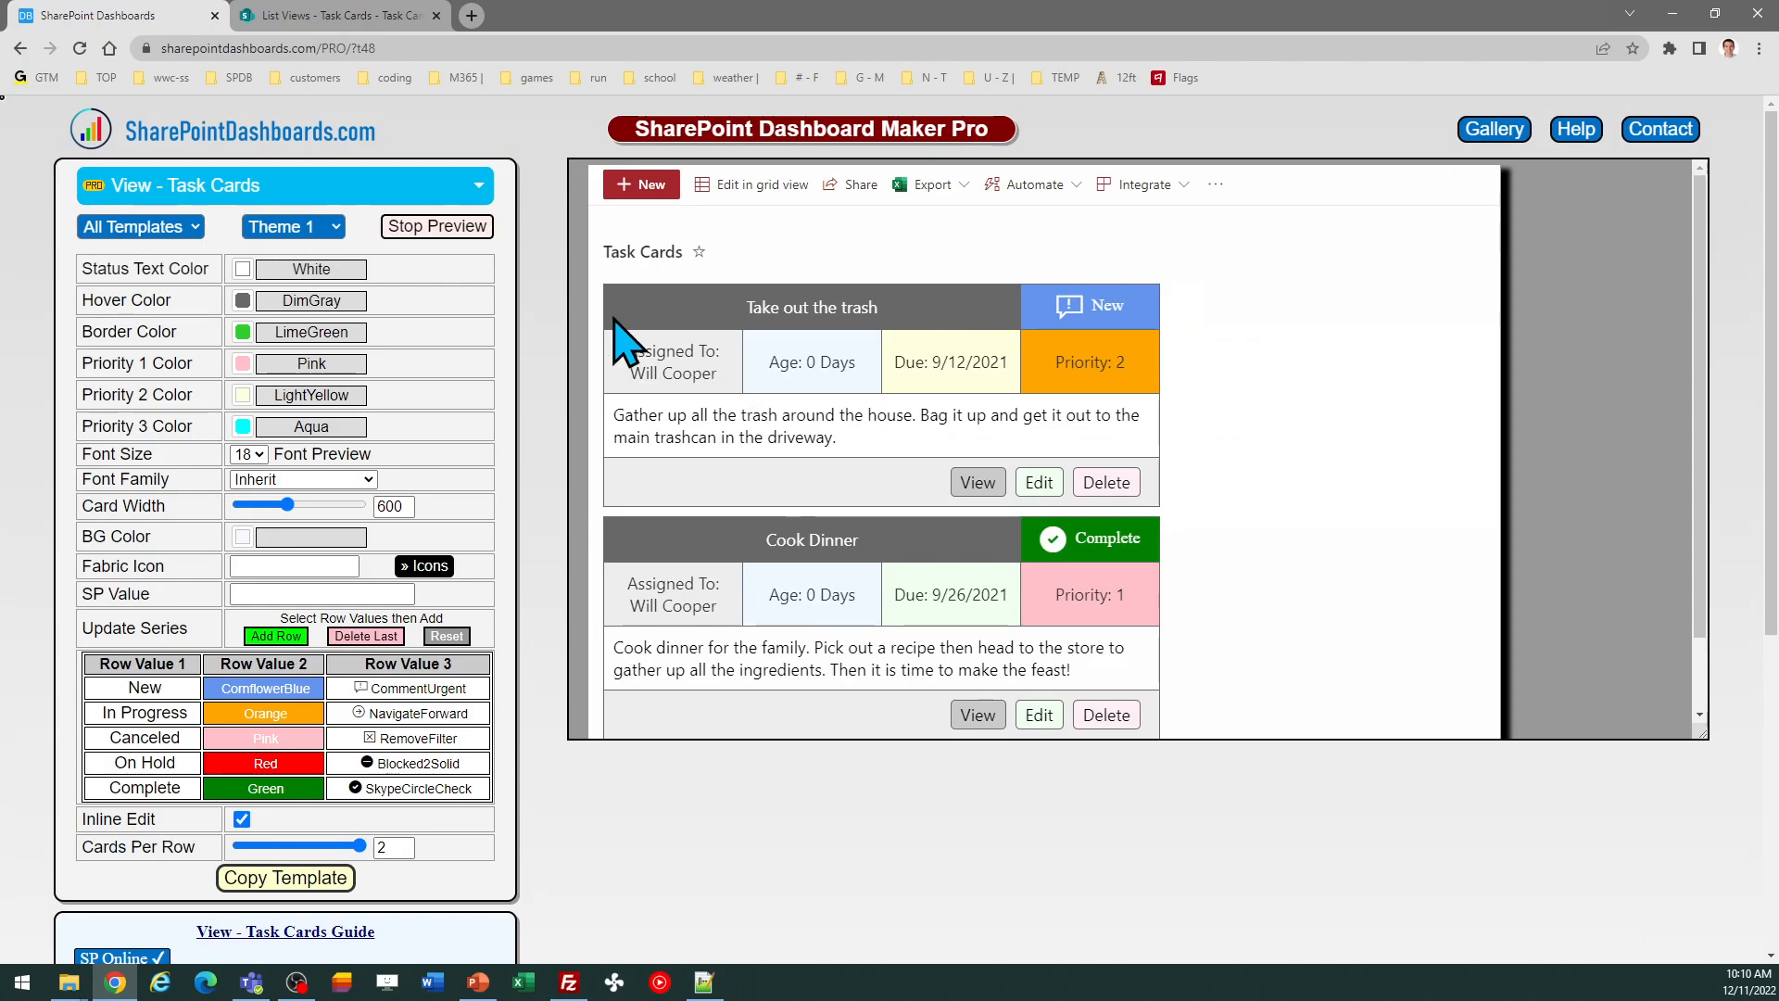
Overwrite the SharePoint Task Cards view's formatting JSON with the newly copied template code and save the view format
{"action": "left_click", "coordinate": [365, 15]}
{"action": "left_click", "coordinate": [1573, 264]}
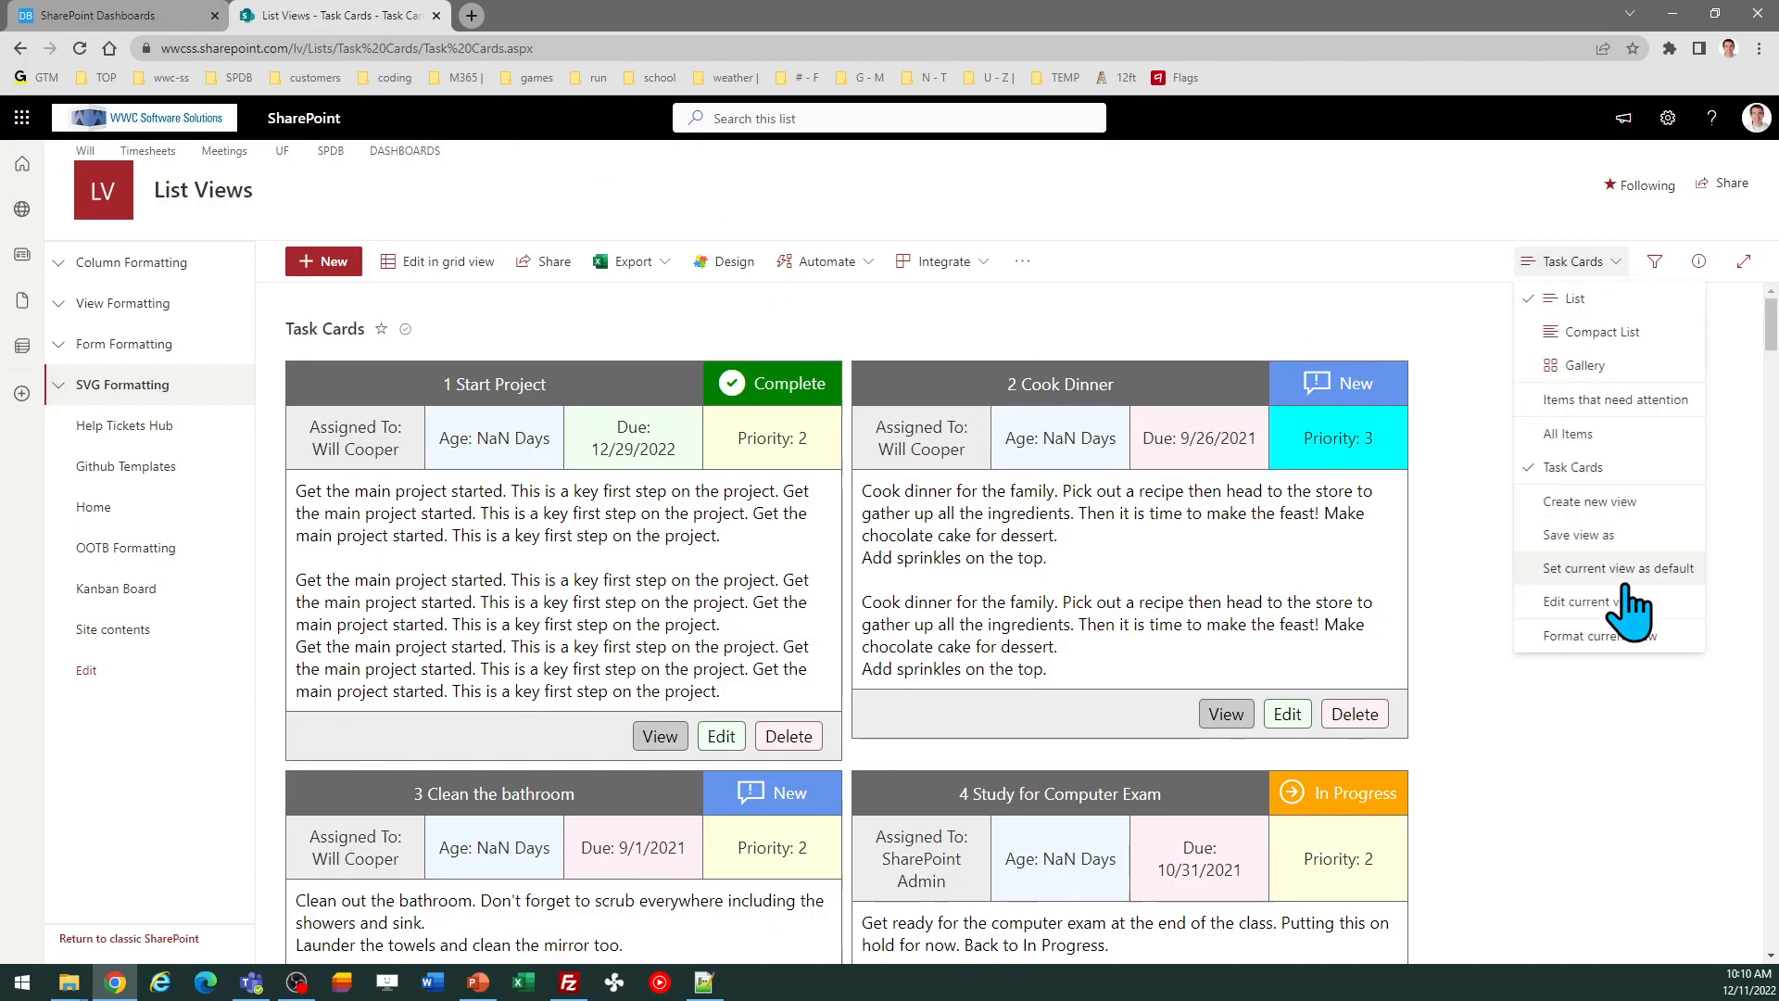
{"action": "left_click", "coordinate": [1629, 647]}
{"action": "key", "text": "ctrl+a"}
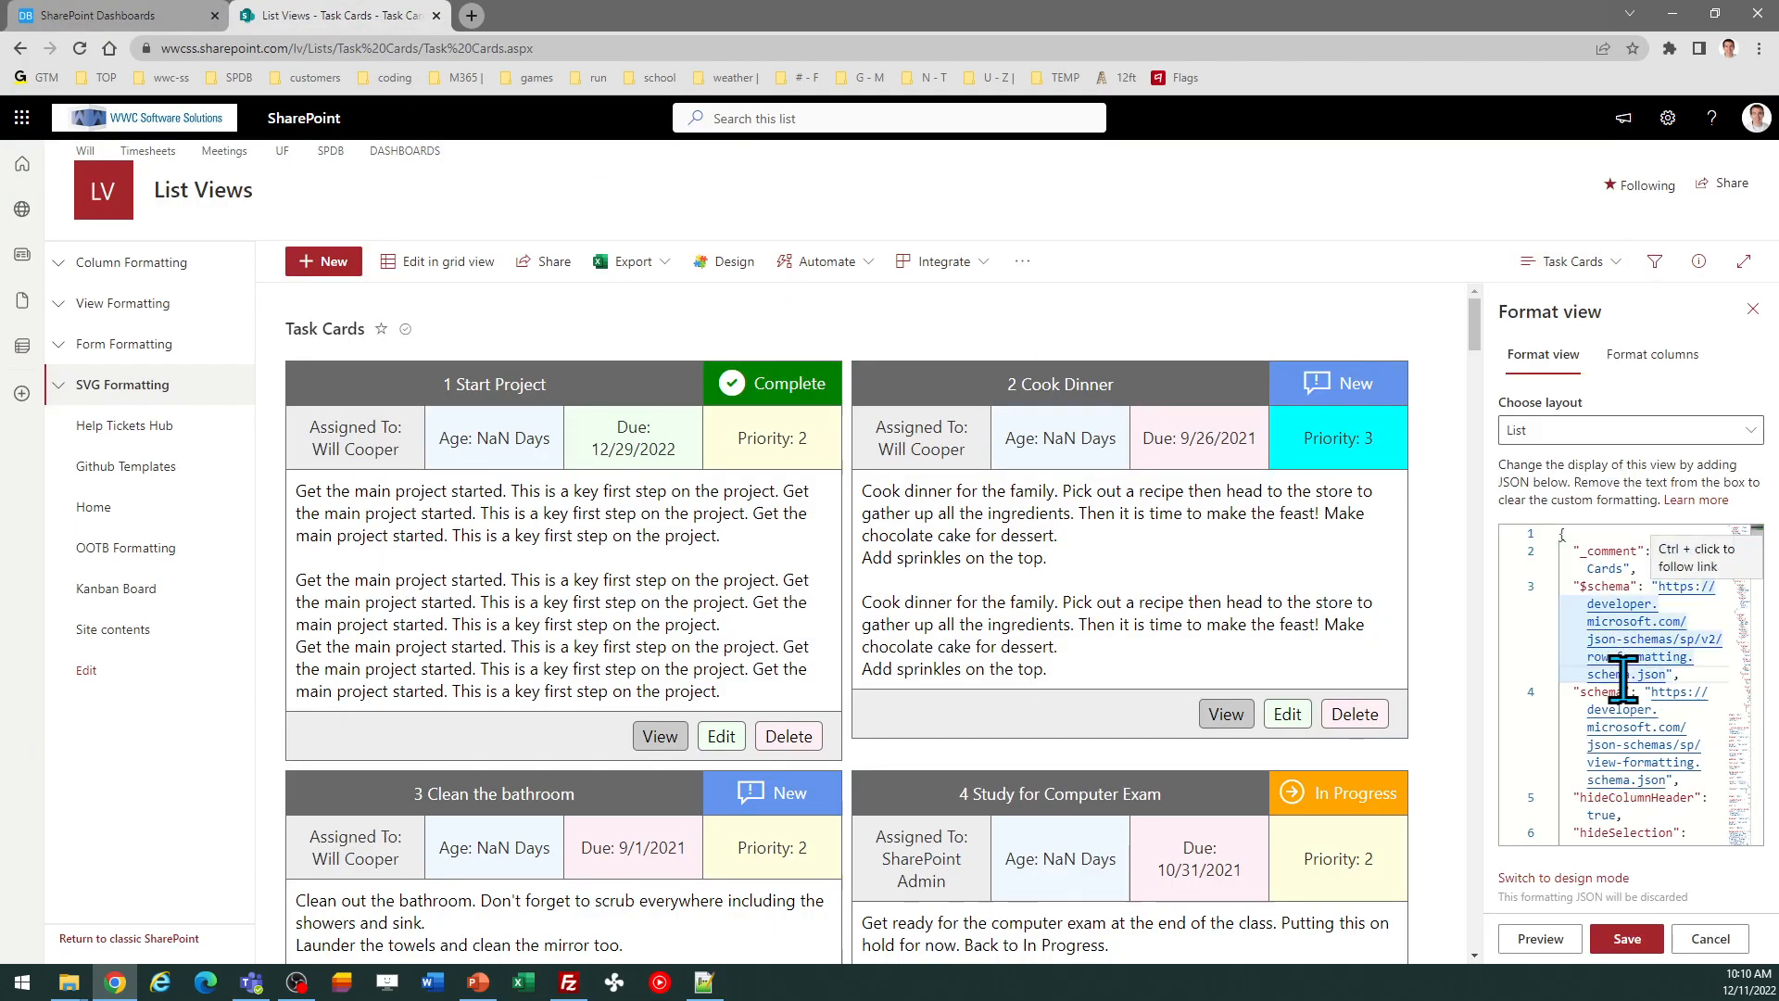
{"action": "key", "text": "ctrl+v"}
{"action": "left_click", "coordinate": [1628, 938]}
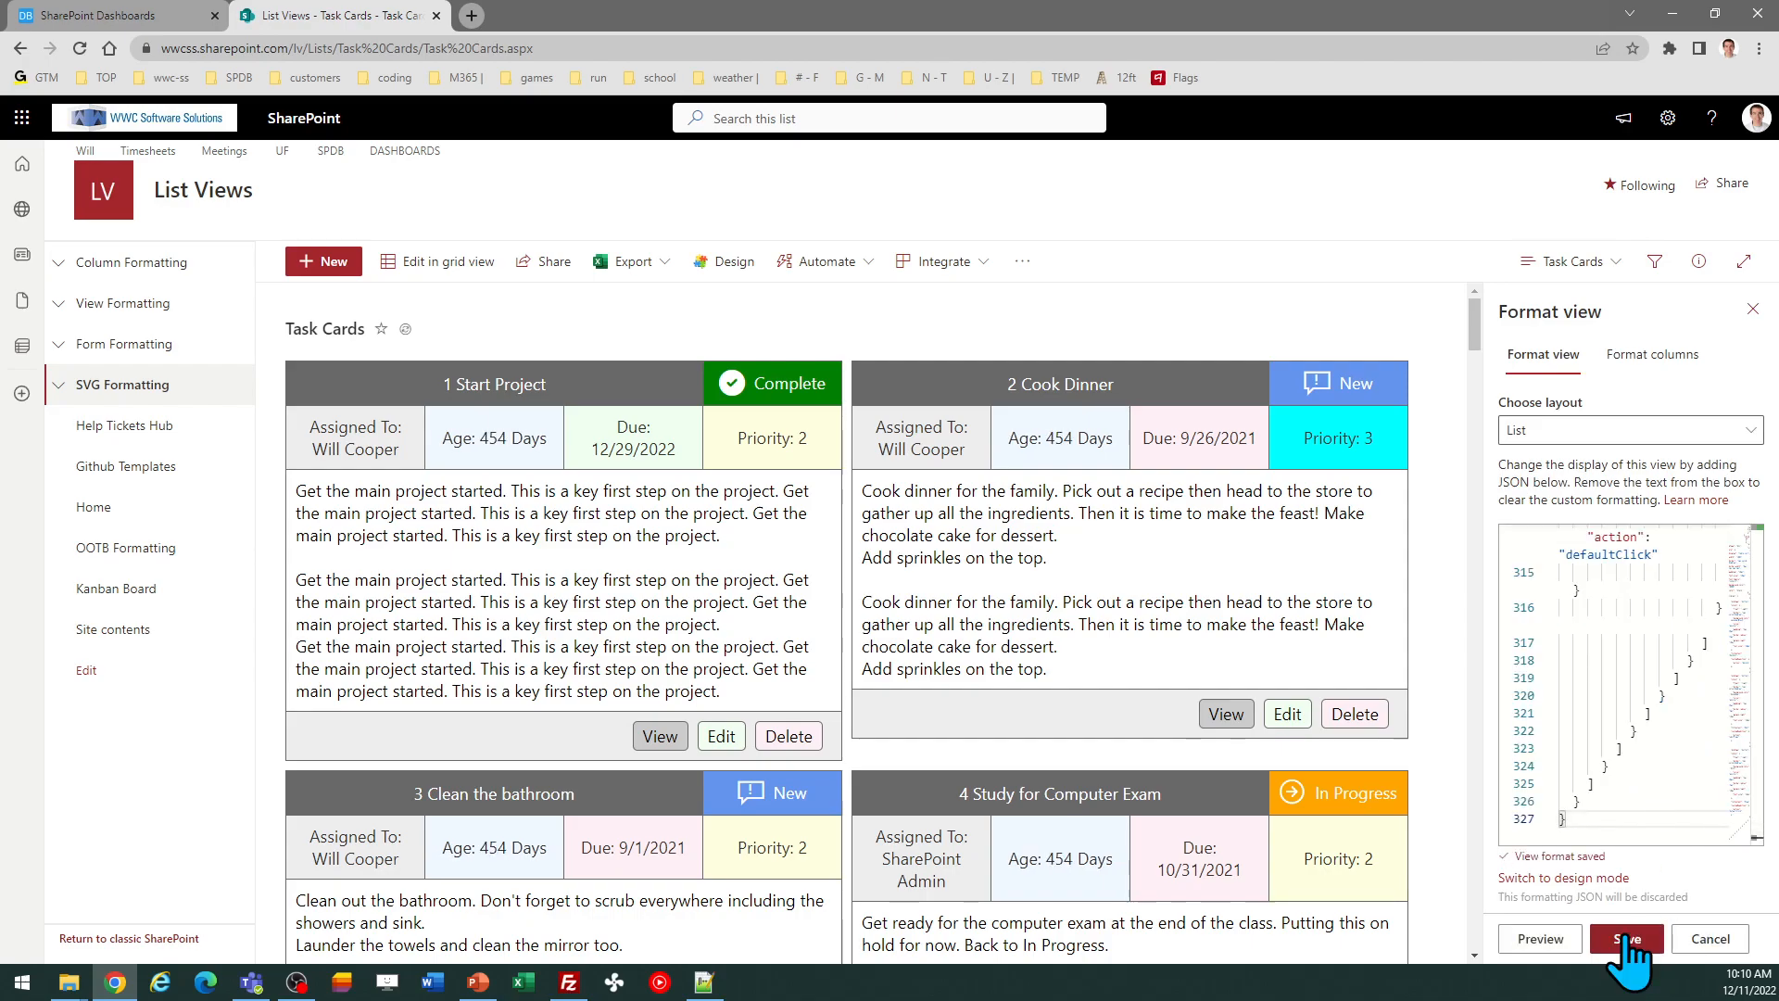
{"action": "left_click", "coordinate": [1753, 309]}
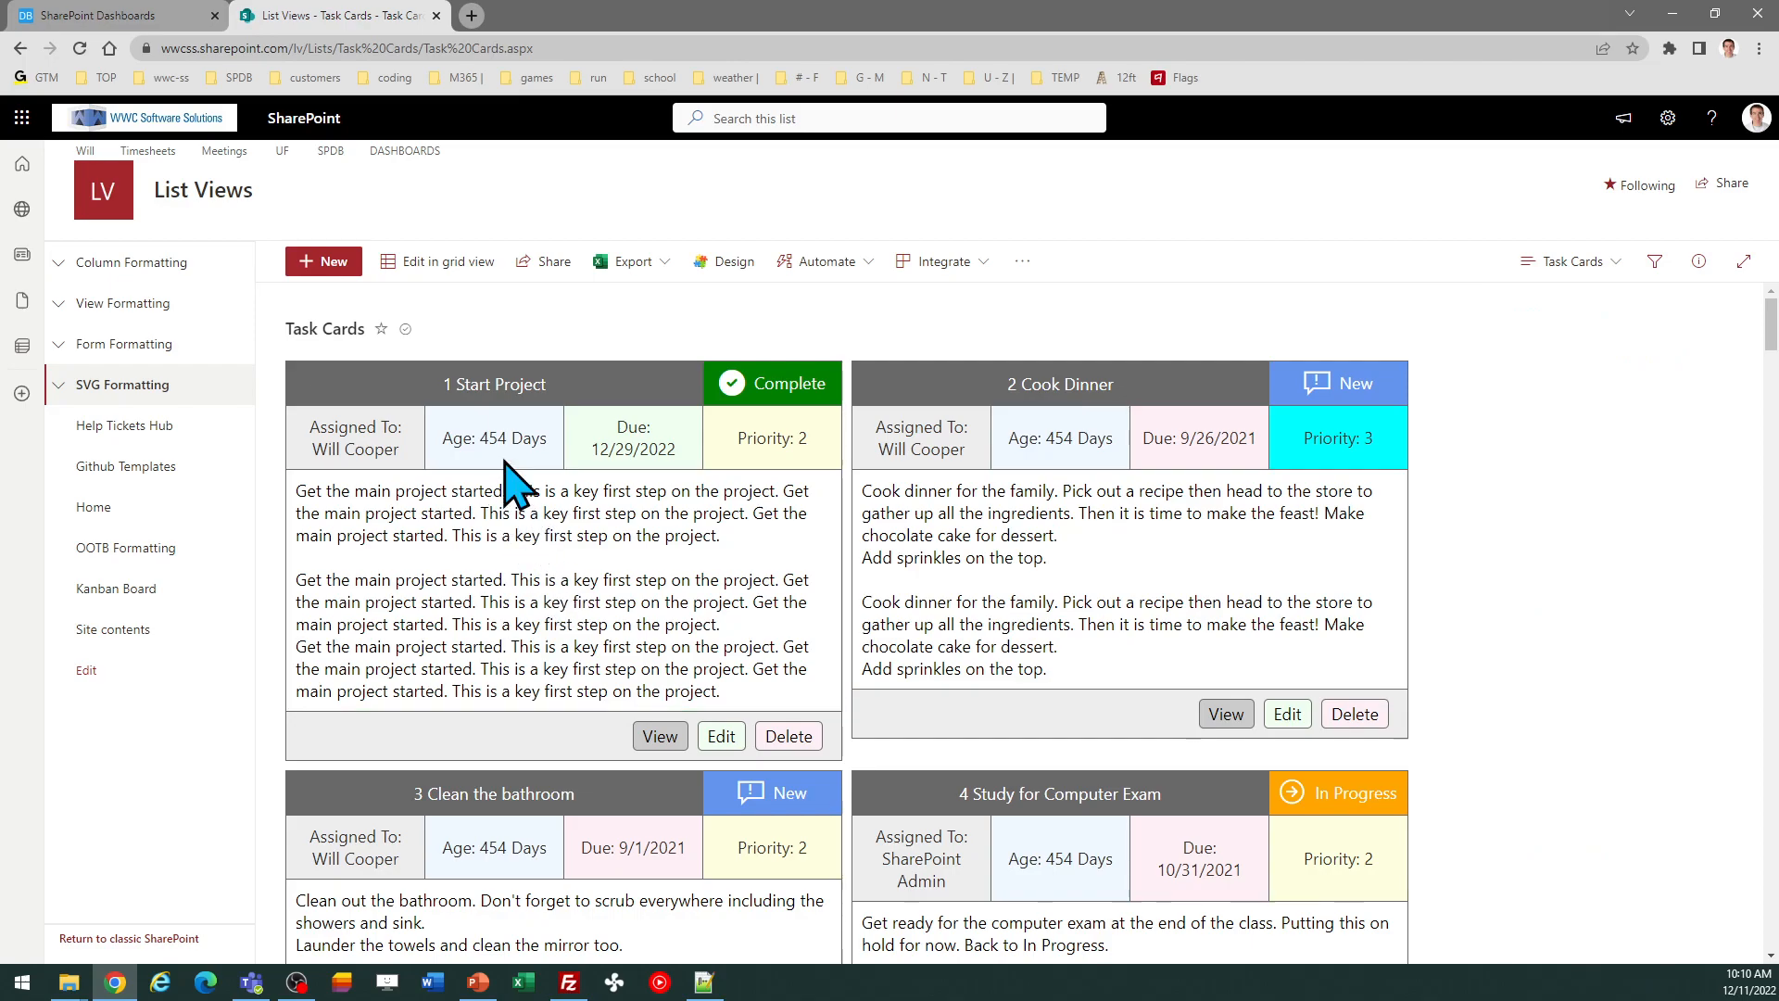
Try to reassign the 1 Start Project card to SharePoint Admin by editing its Assigned To field inline
{"action": "left_click", "coordinate": [371, 449]}
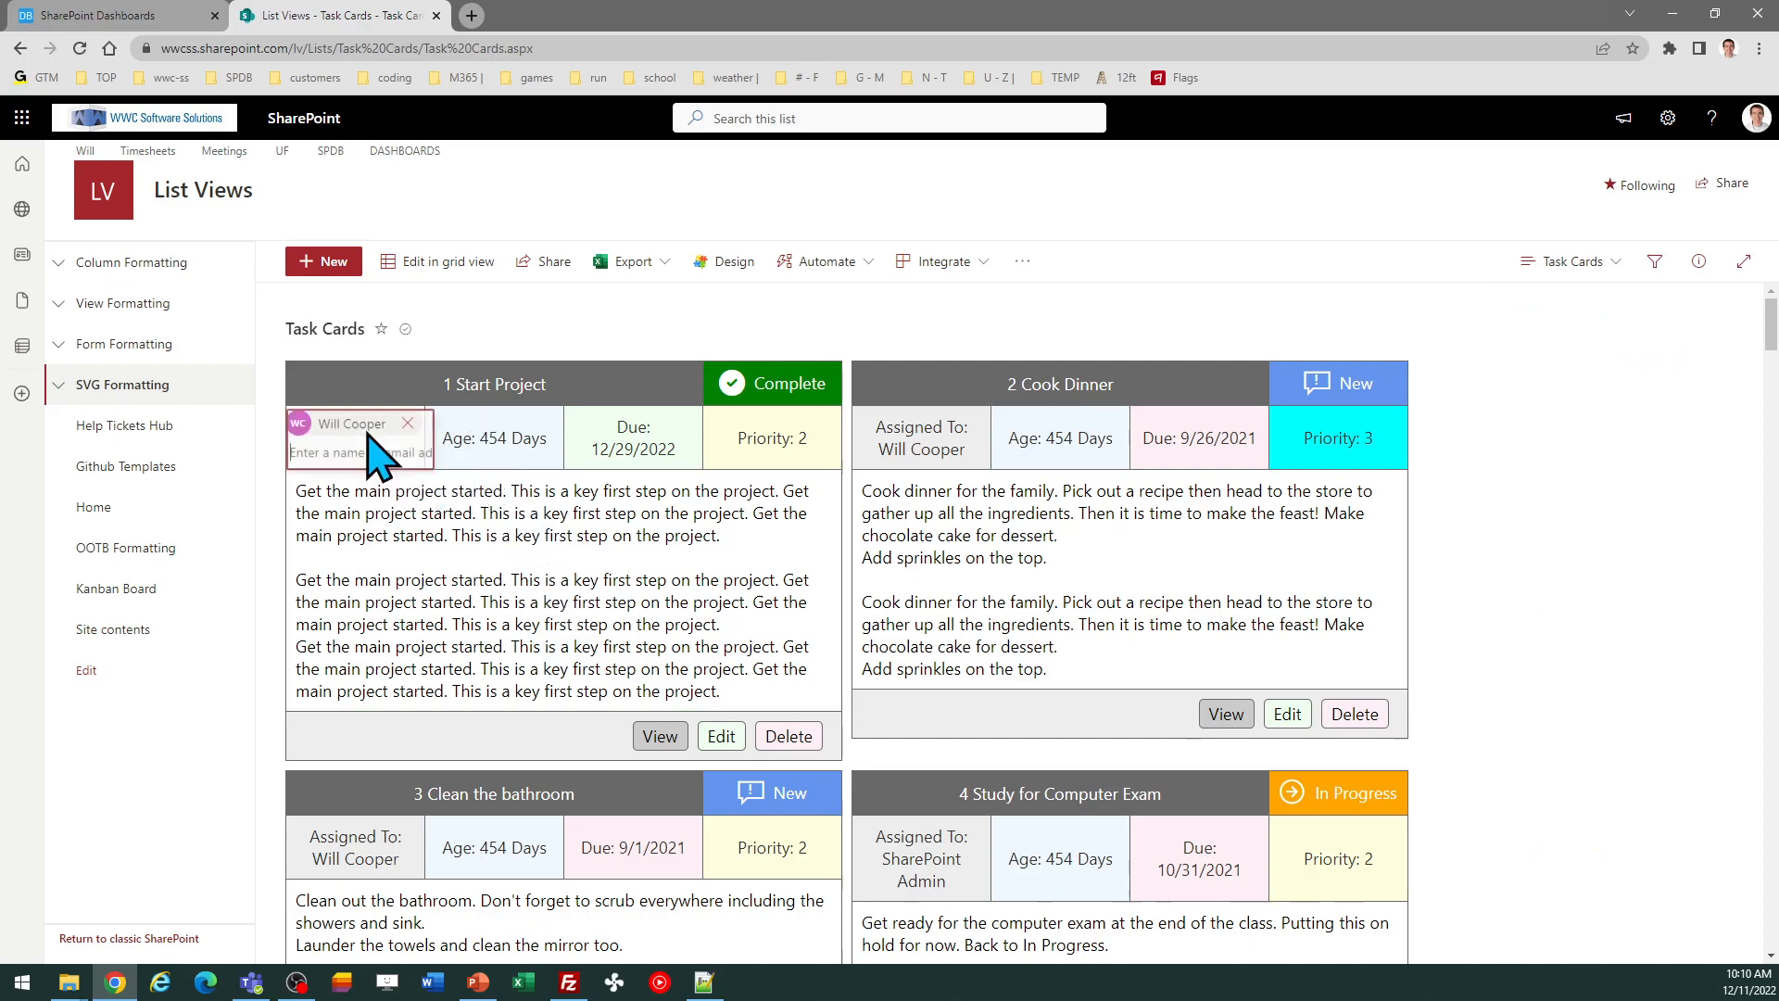
{"action": "left_click", "coordinate": [408, 420]}
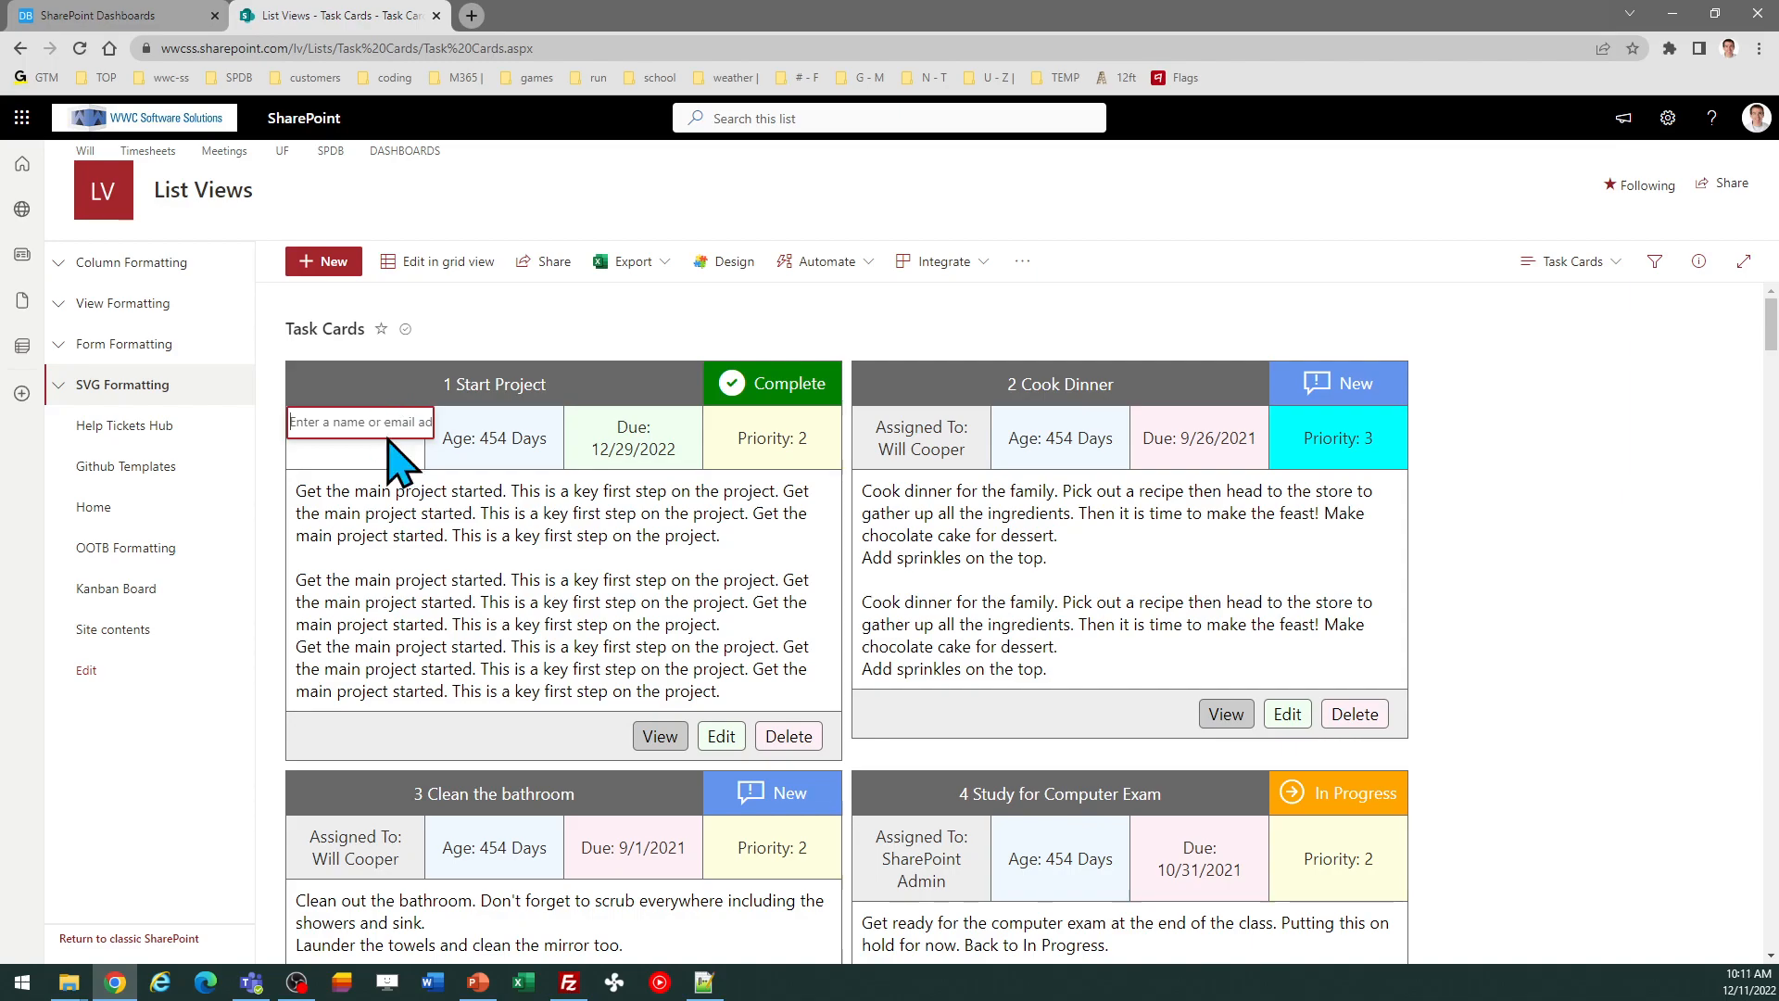
{"action": "type", "text": "sha"}
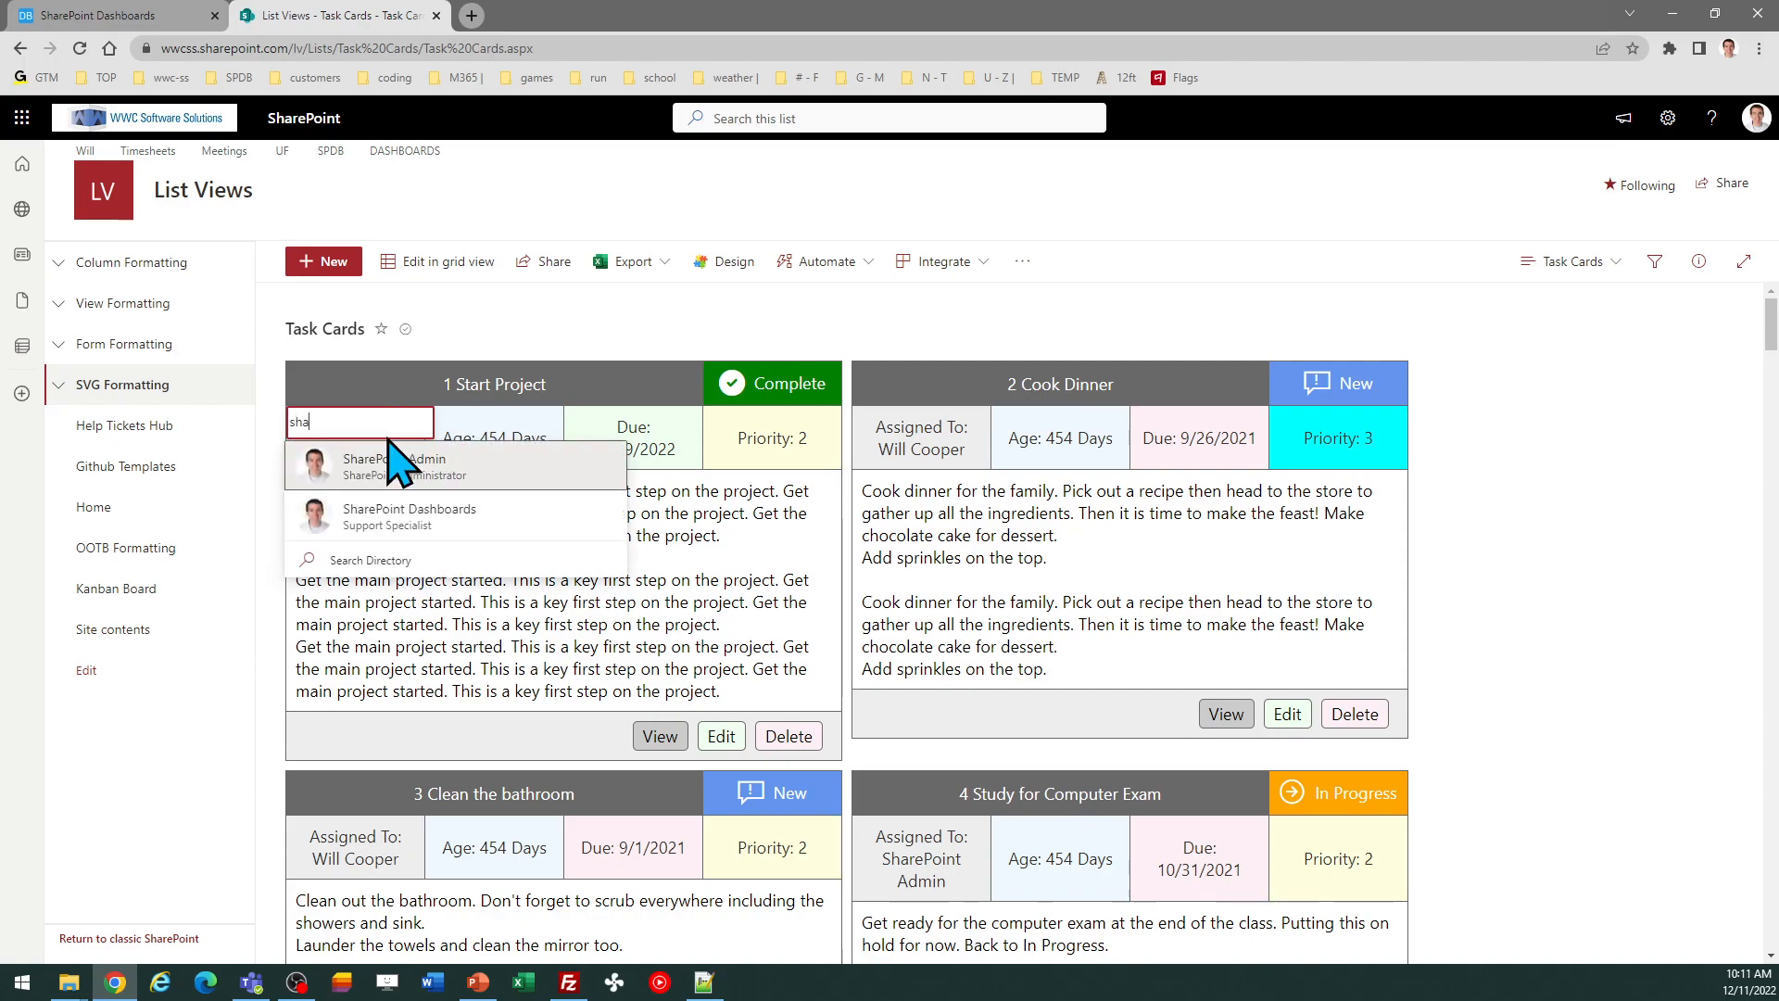
{"action": "left_click", "coordinate": [390, 458]}
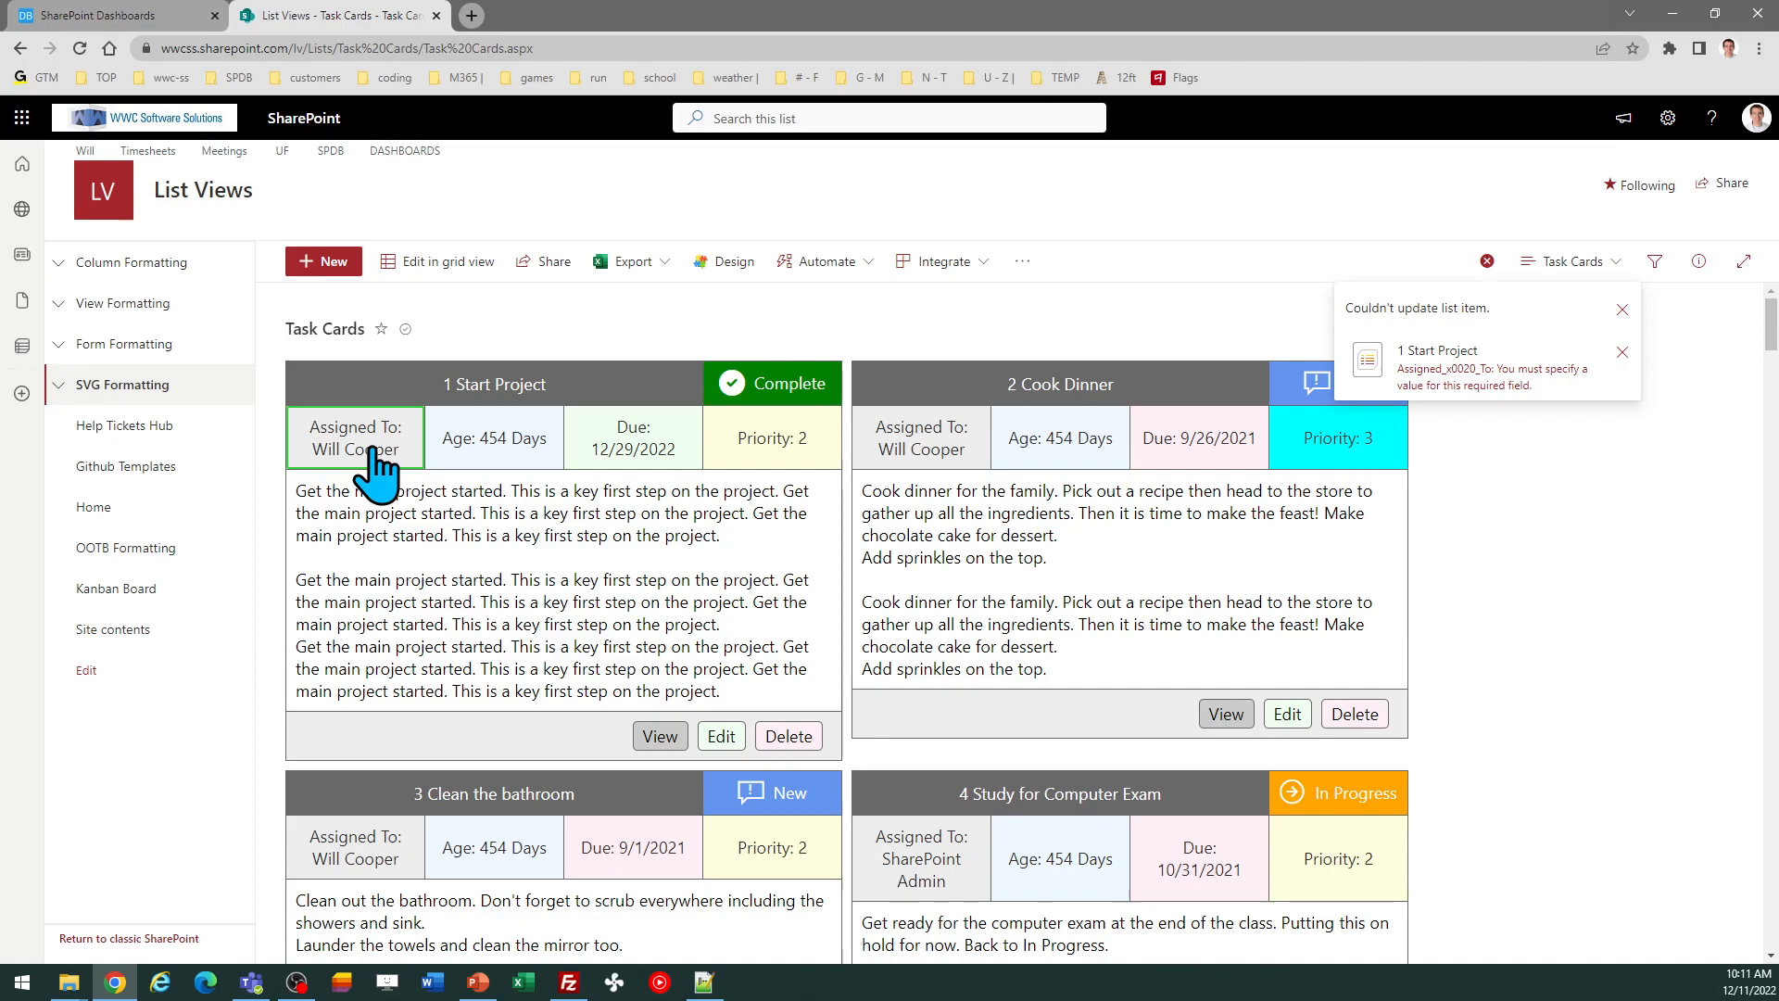
Reassign the 1 Start Project card to SharePoint Dashboards by replacing the person in its Assigned To field inline
{"action": "left_click", "coordinate": [373, 447]}
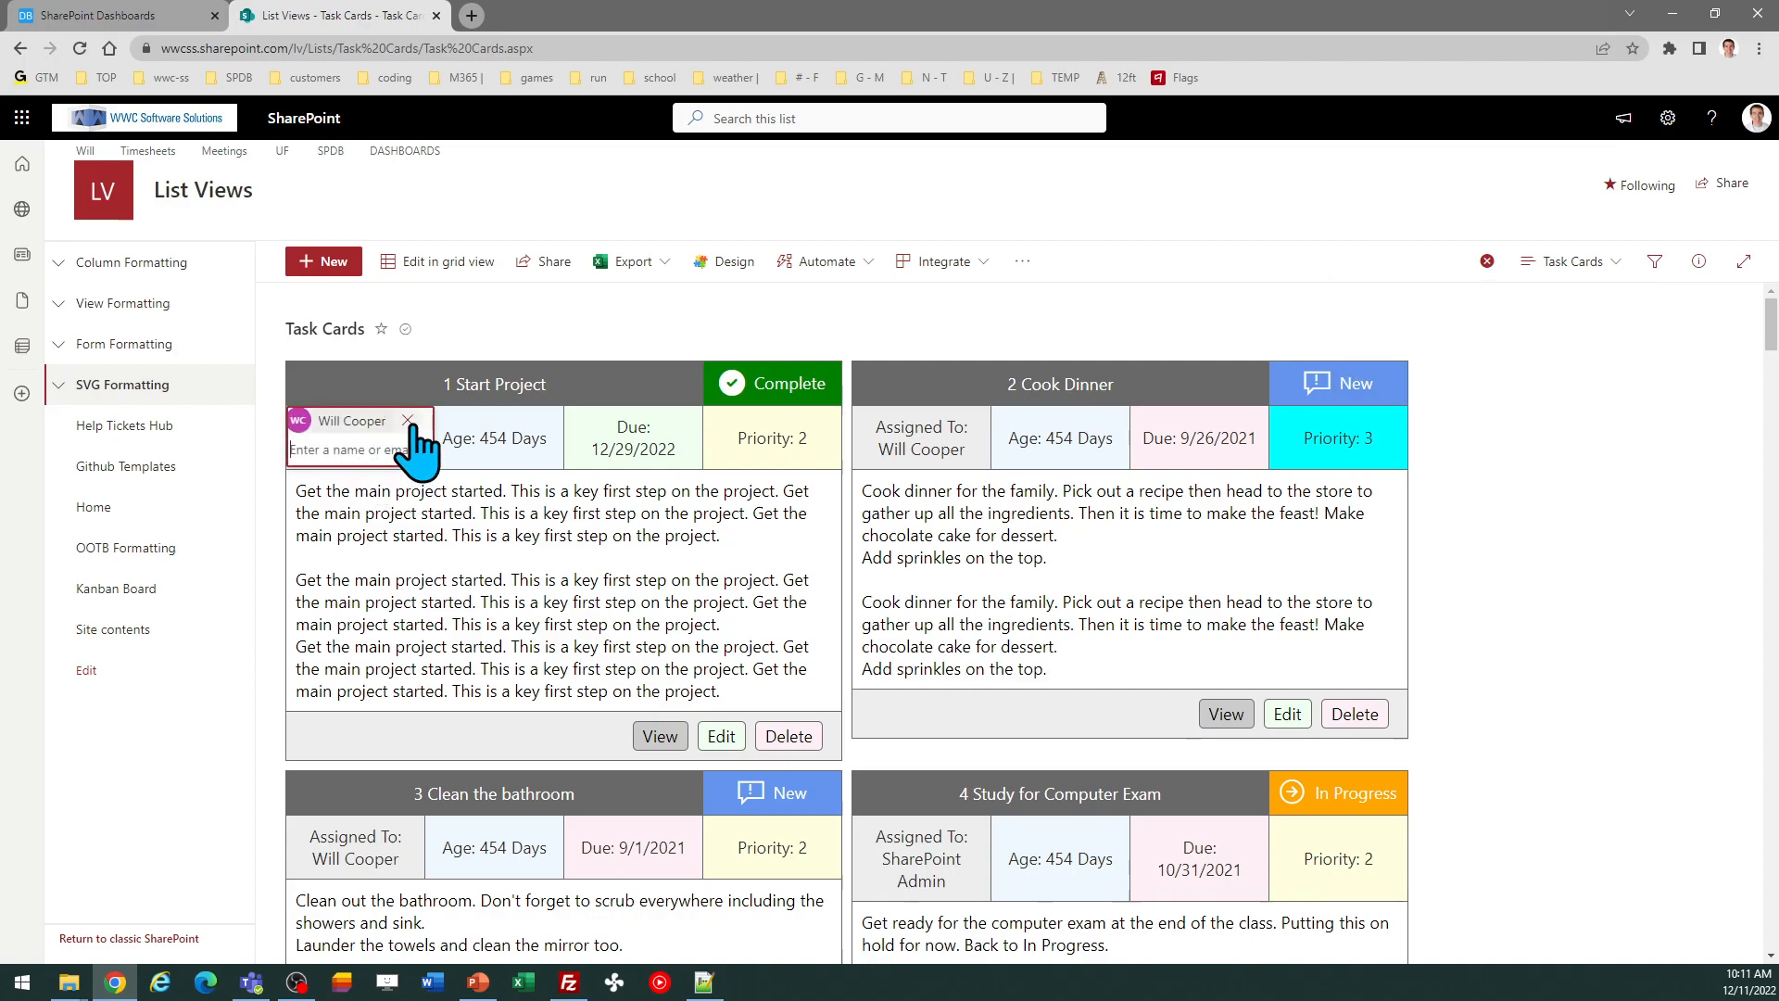
{"action": "left_click", "coordinate": [408, 420]}
{"action": "type", "text": "shae"}
{"action": "left_click", "coordinate": [408, 462]}
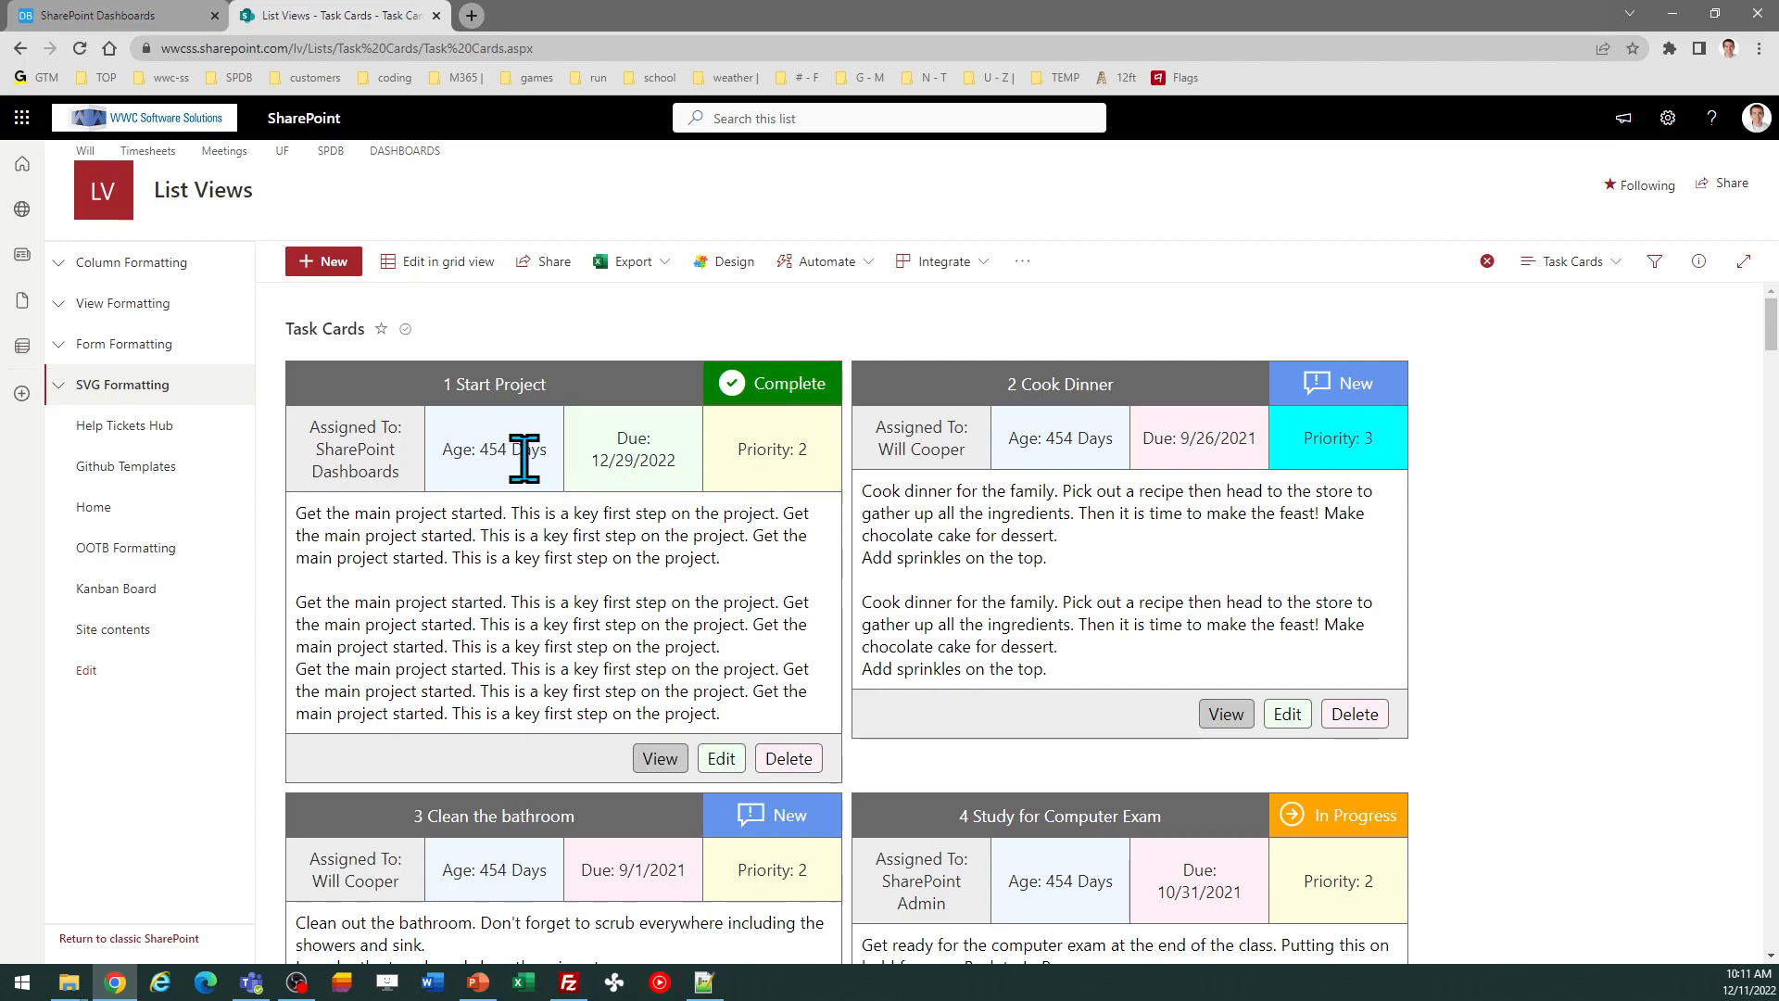
Try inline editing of the 1 Start Project card's due date with 12/11/2022 and 12/7/2022, ending on 12/29/2022
{"action": "left_click", "coordinate": [614, 468]}
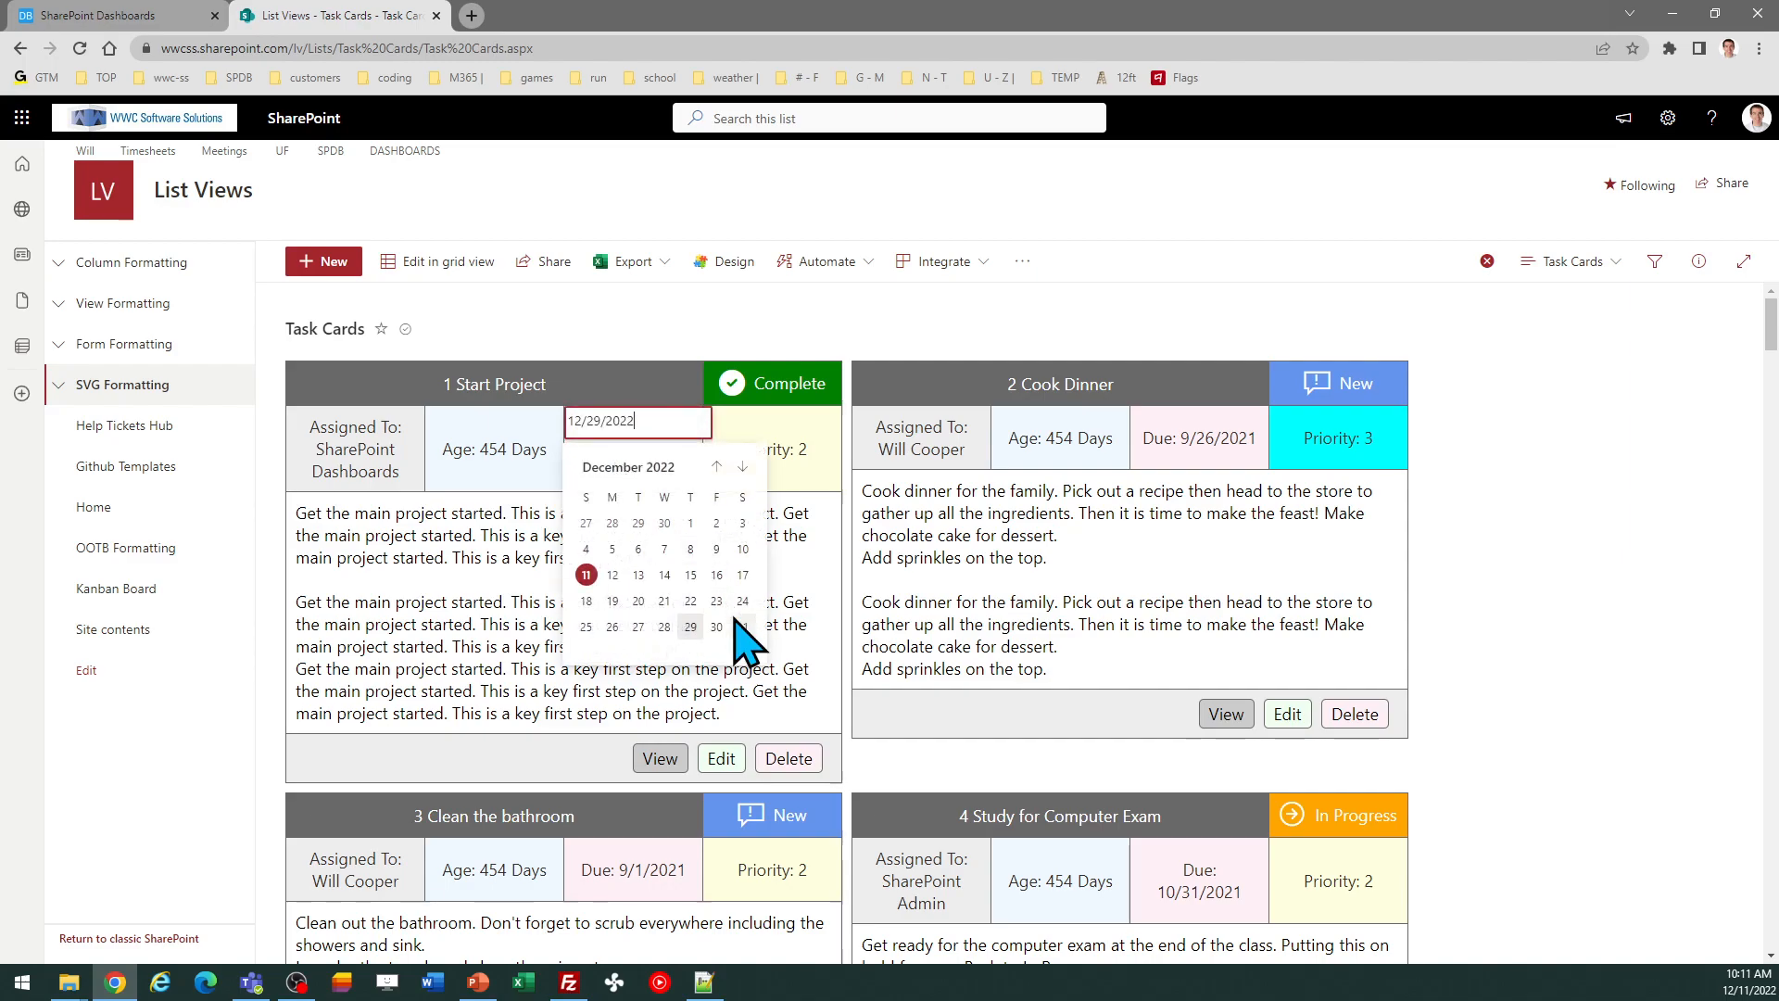
{"action": "left_click", "coordinate": [586, 574]}
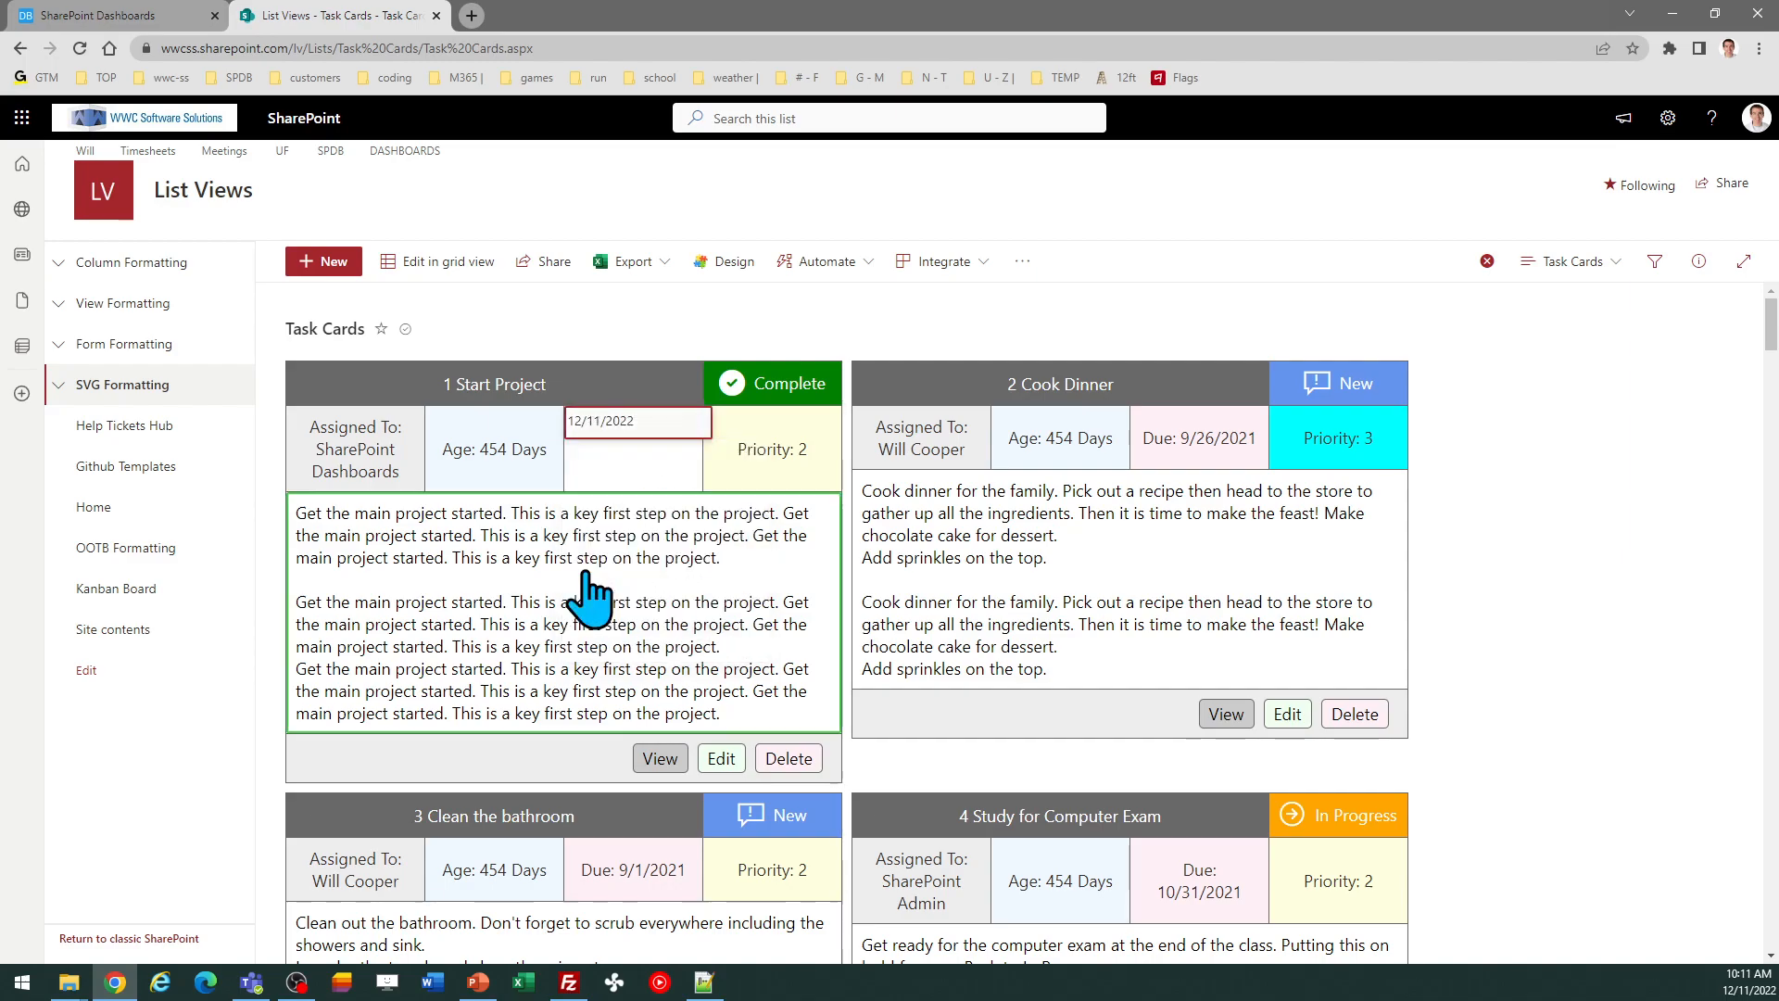
{"action": "left_click", "coordinate": [648, 468]}
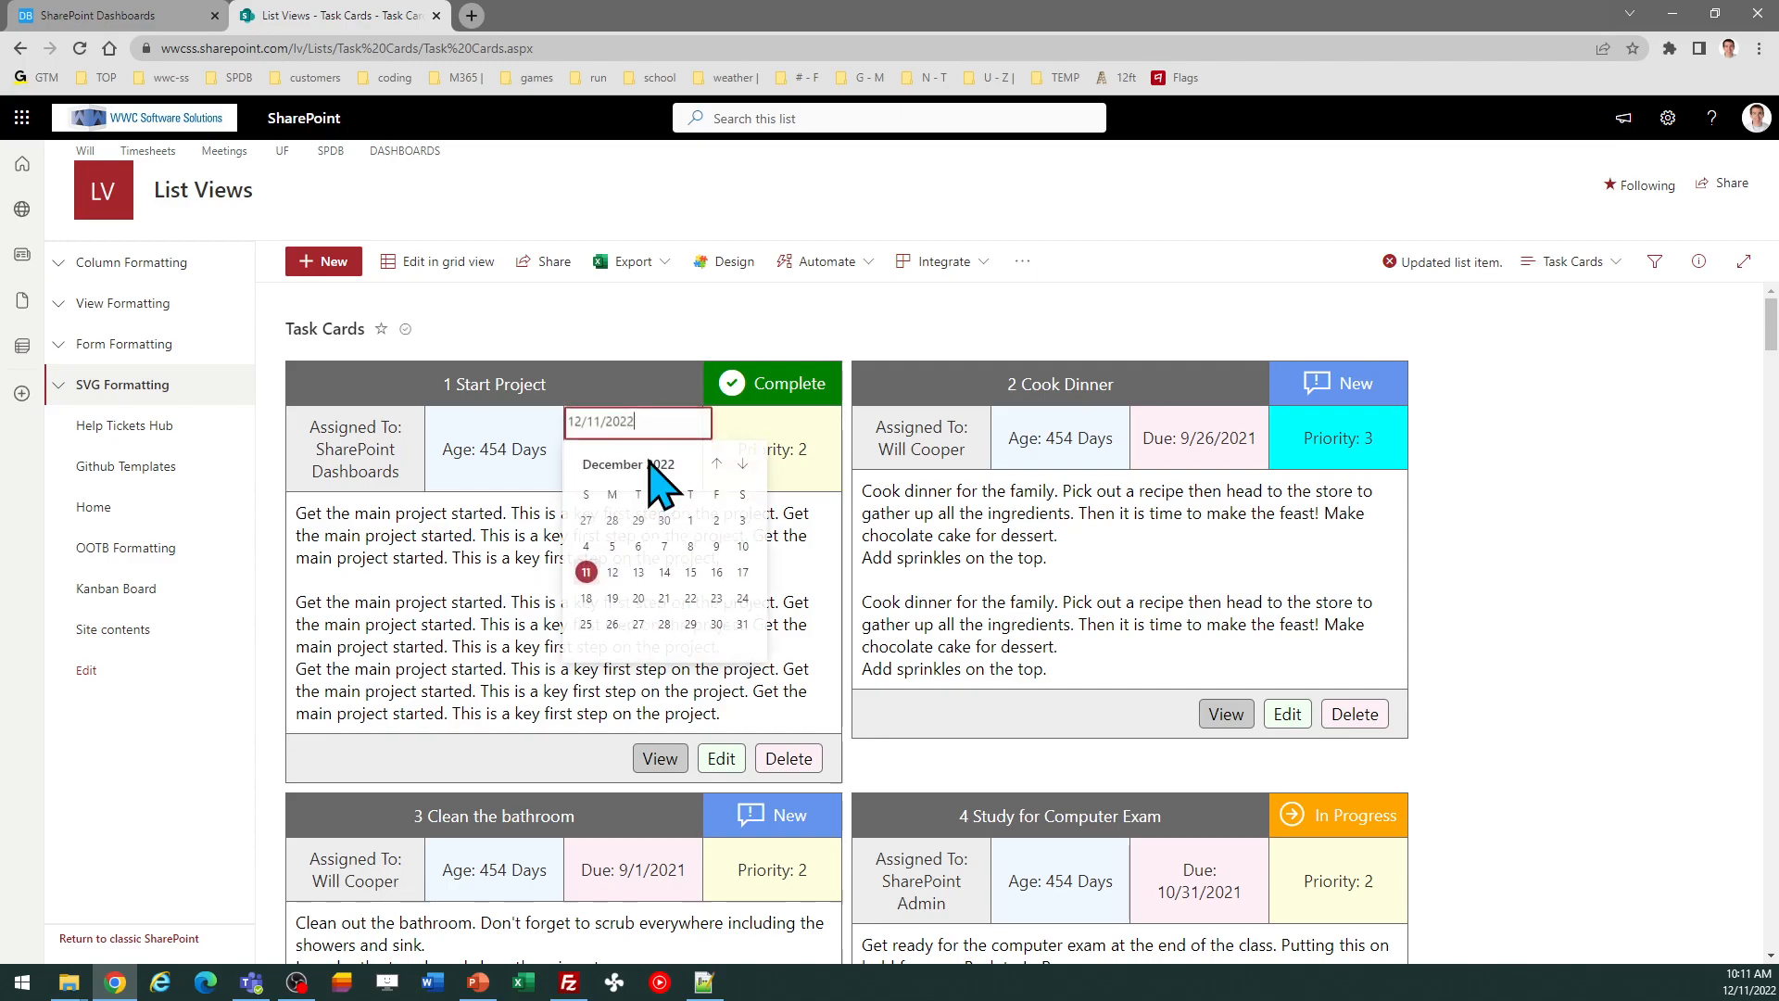
{"action": "left_click", "coordinate": [663, 546]}
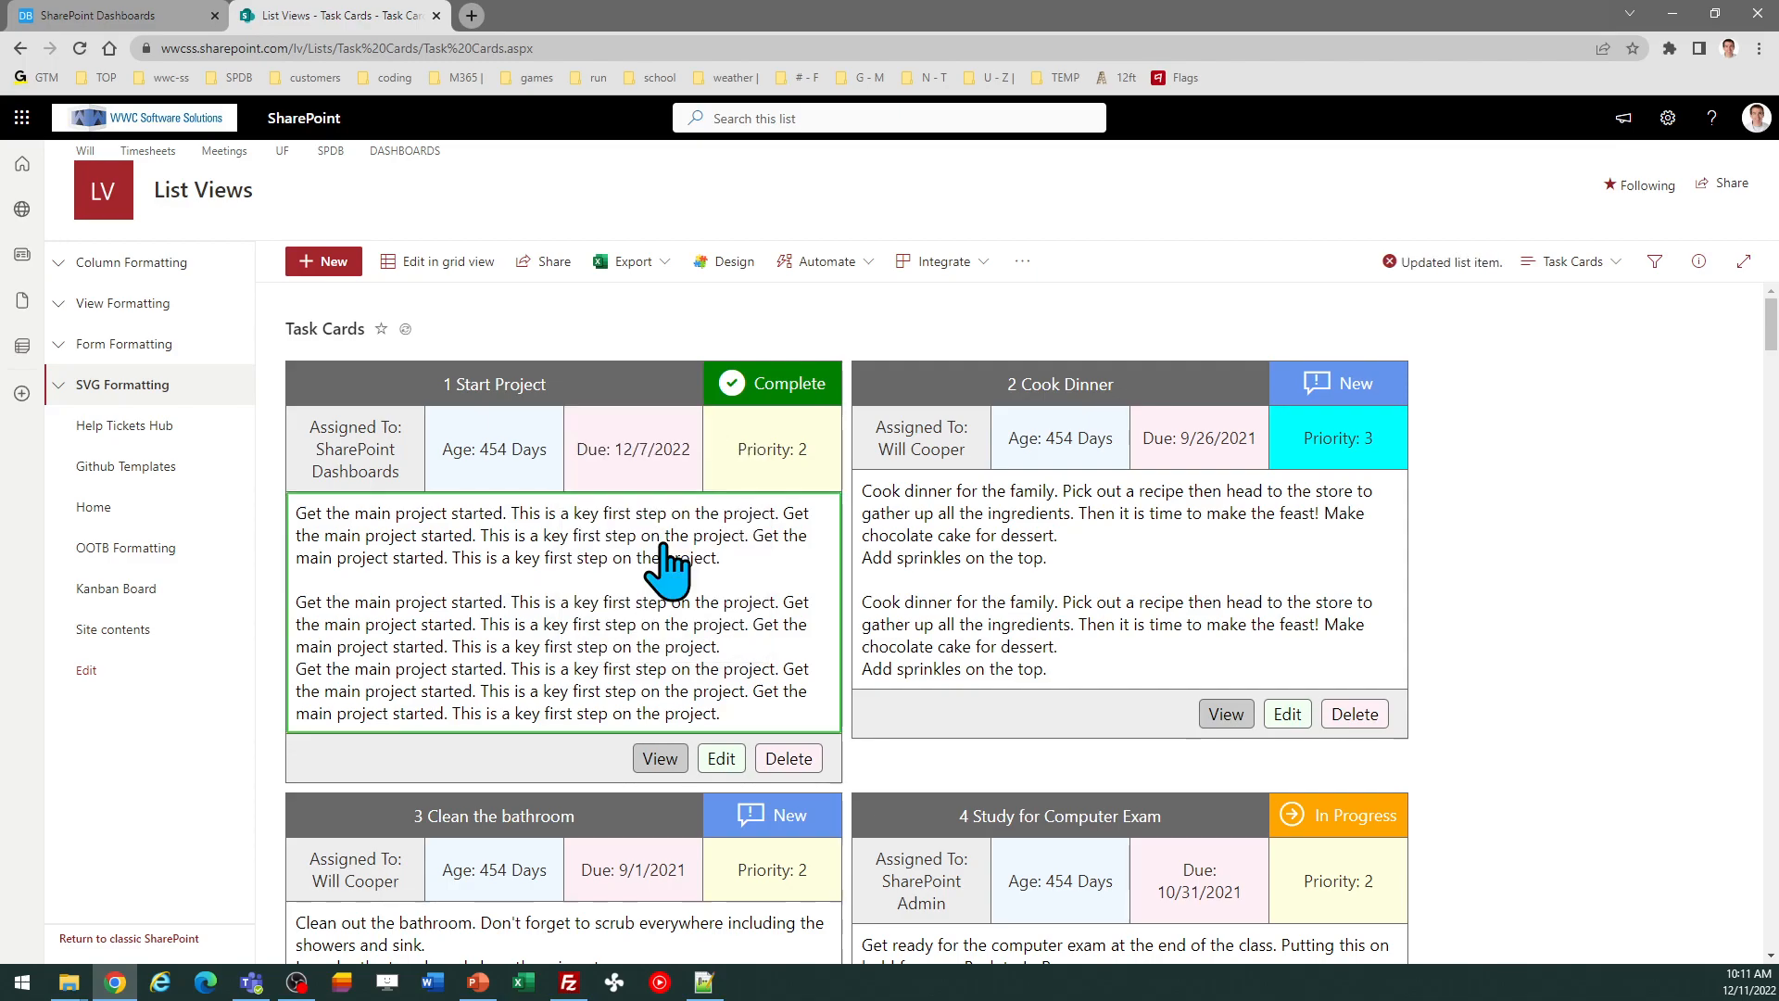
{"action": "left_click", "coordinate": [666, 475]}
{"action": "left_click", "coordinate": [692, 623]}
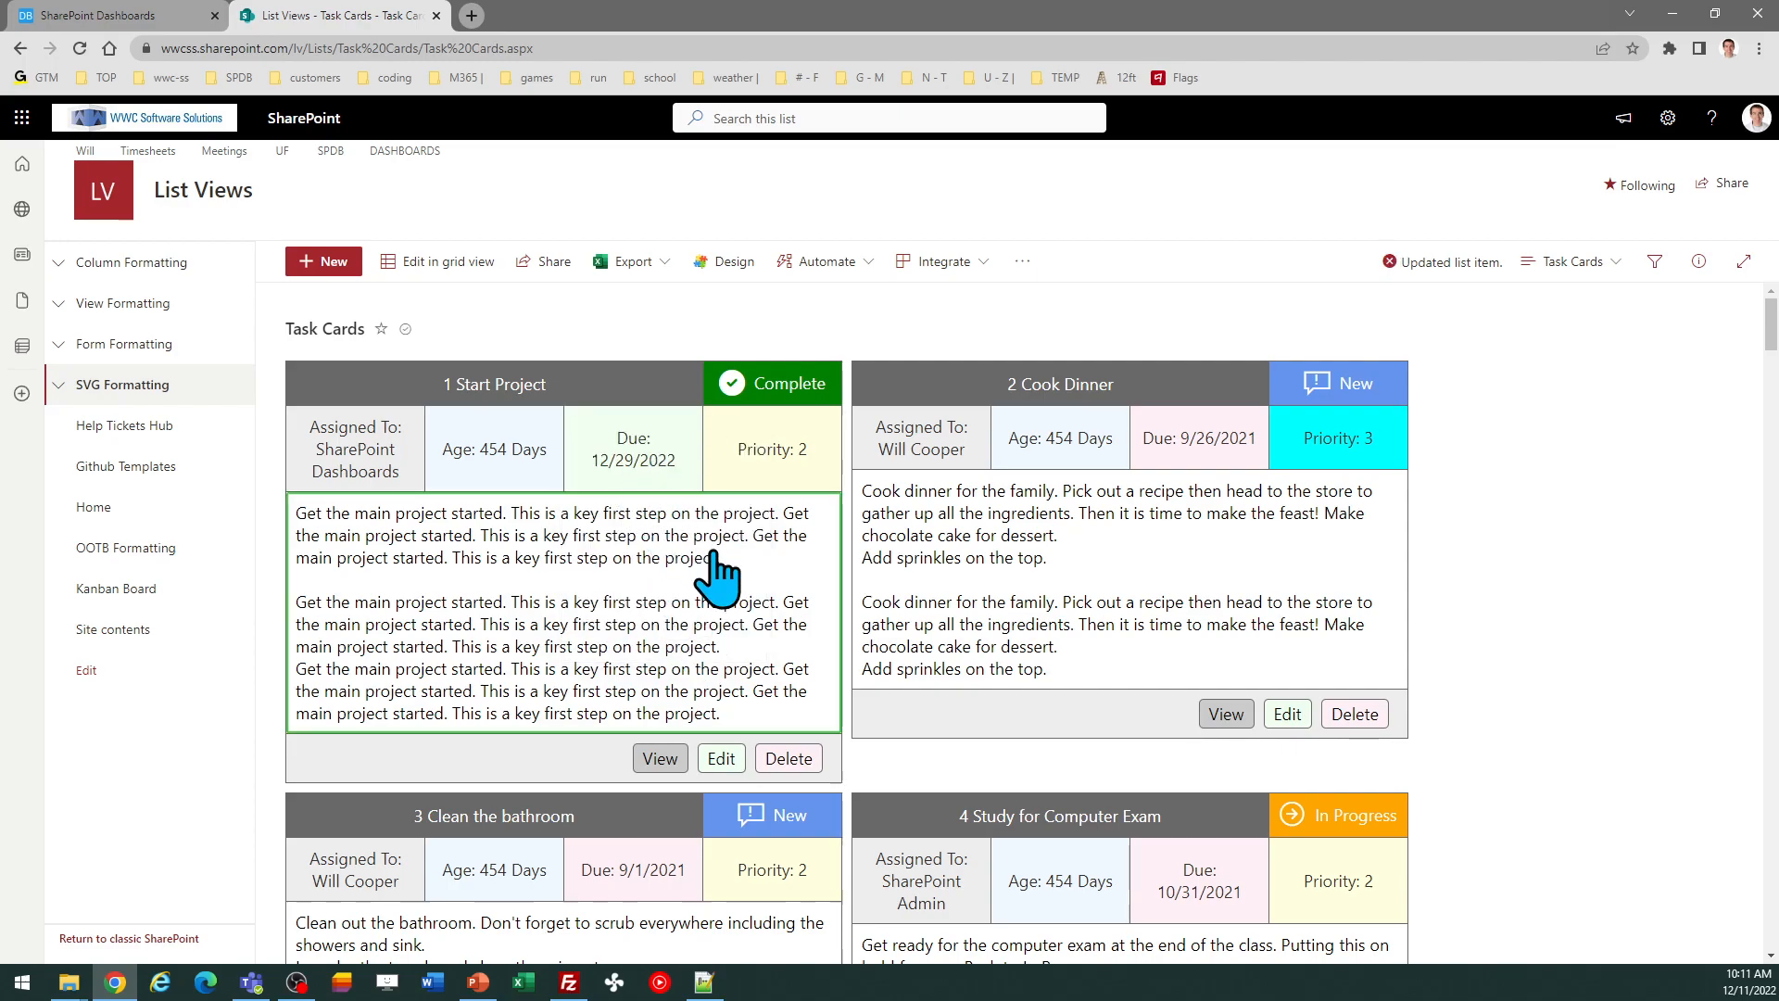
Edit the 1 Start Project card's priority inline, trying 3 and settling on 1
{"action": "left_click", "coordinate": [786, 452]}
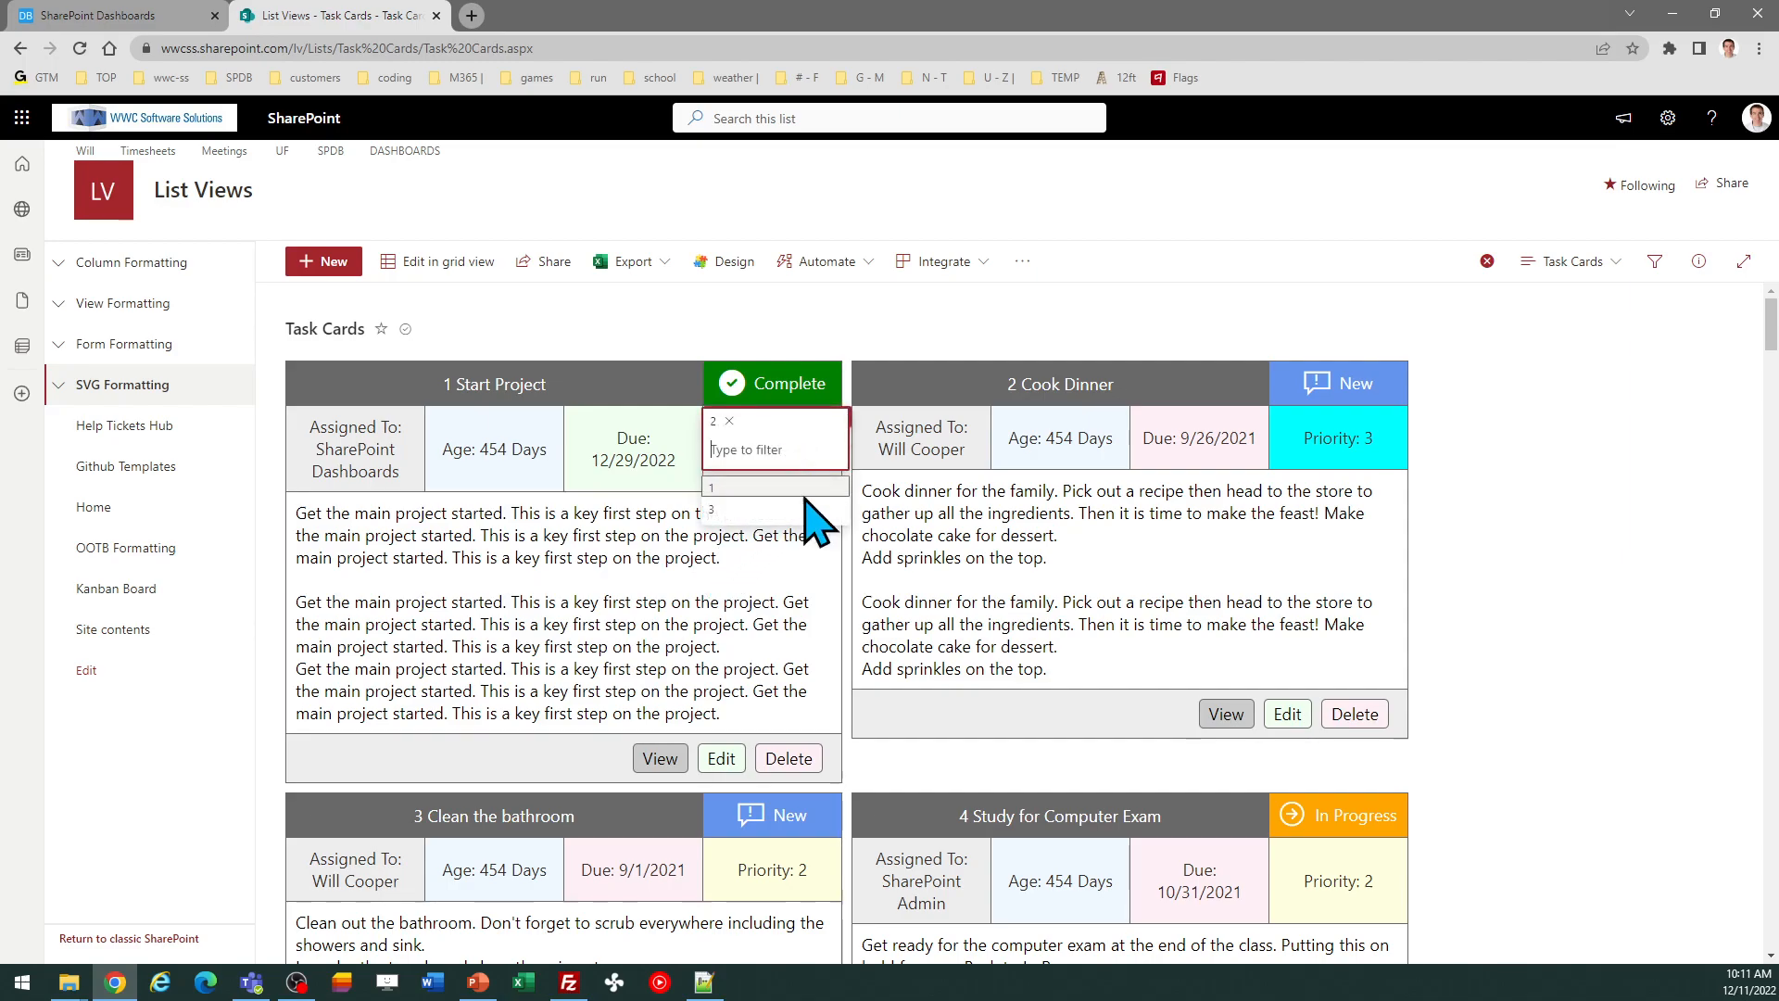
{"action": "left_click", "coordinate": [774, 511]}
{"action": "left_click", "coordinate": [779, 443]}
{"action": "left_click", "coordinate": [763, 488]}
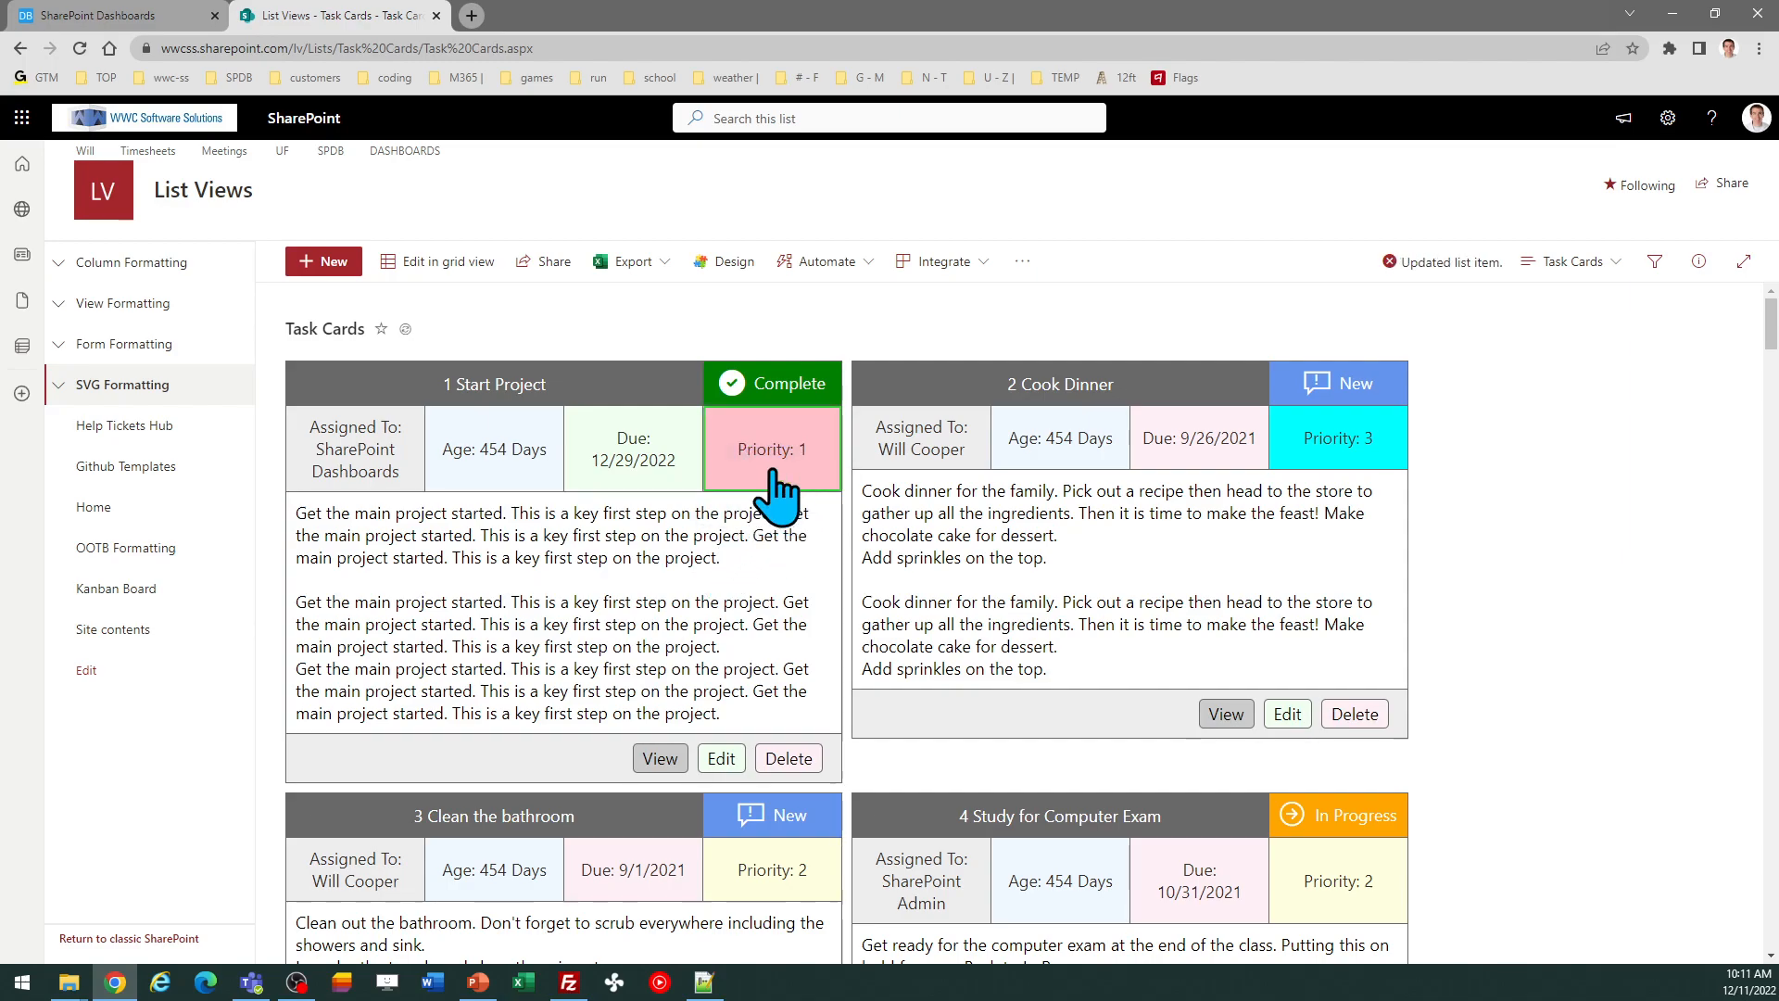
Change the 1 Start Project card's status inline to On Hold, back to Complete, and finally to In Progress
{"action": "left_click", "coordinate": [758, 389]}
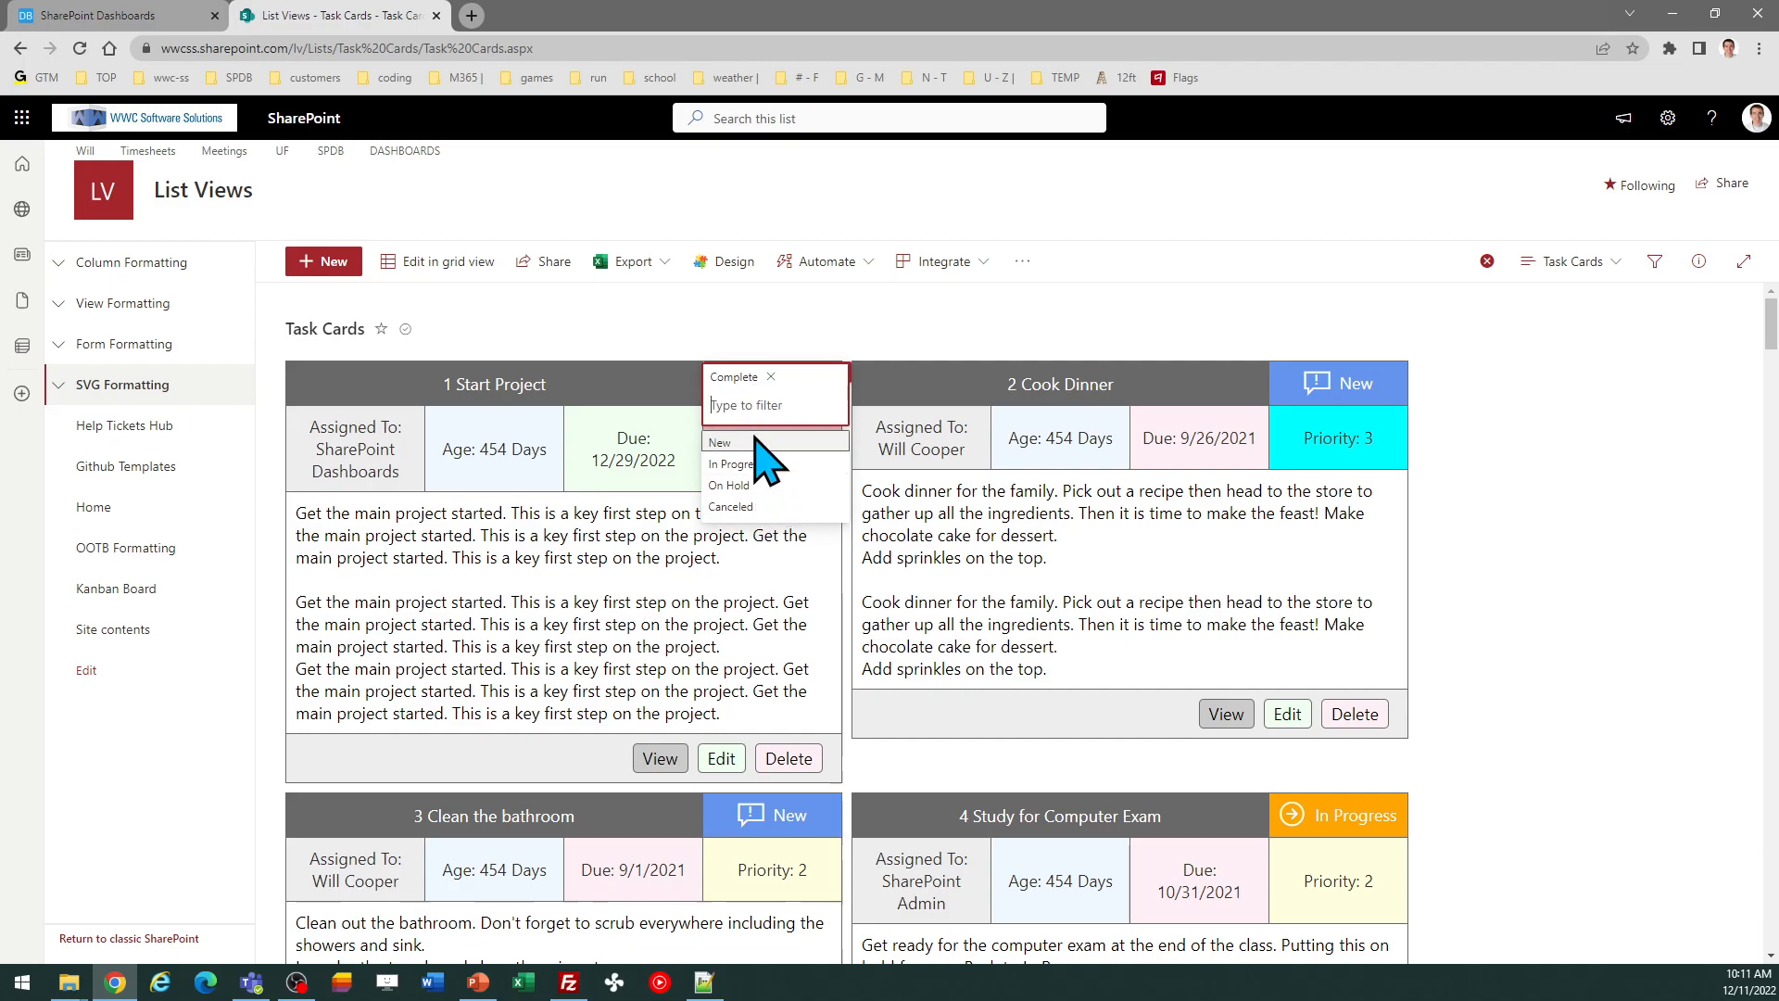
{"action": "left_click", "coordinate": [758, 487]}
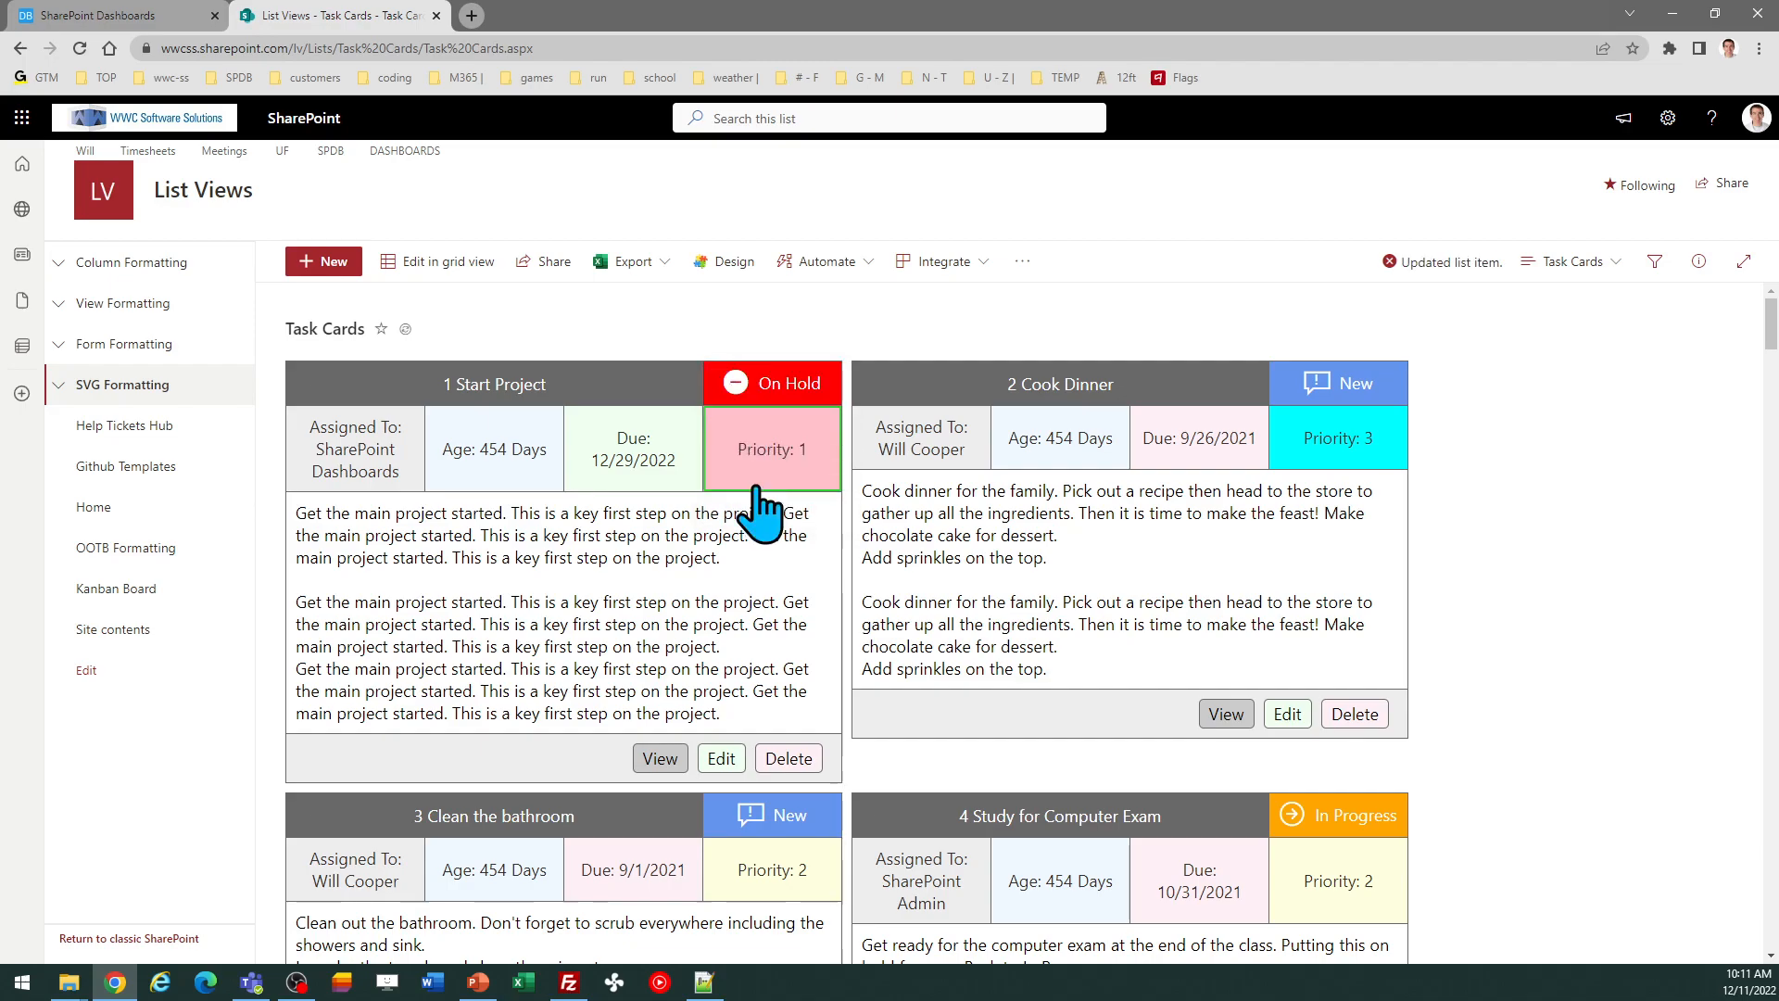
{"action": "left_click", "coordinate": [785, 389]}
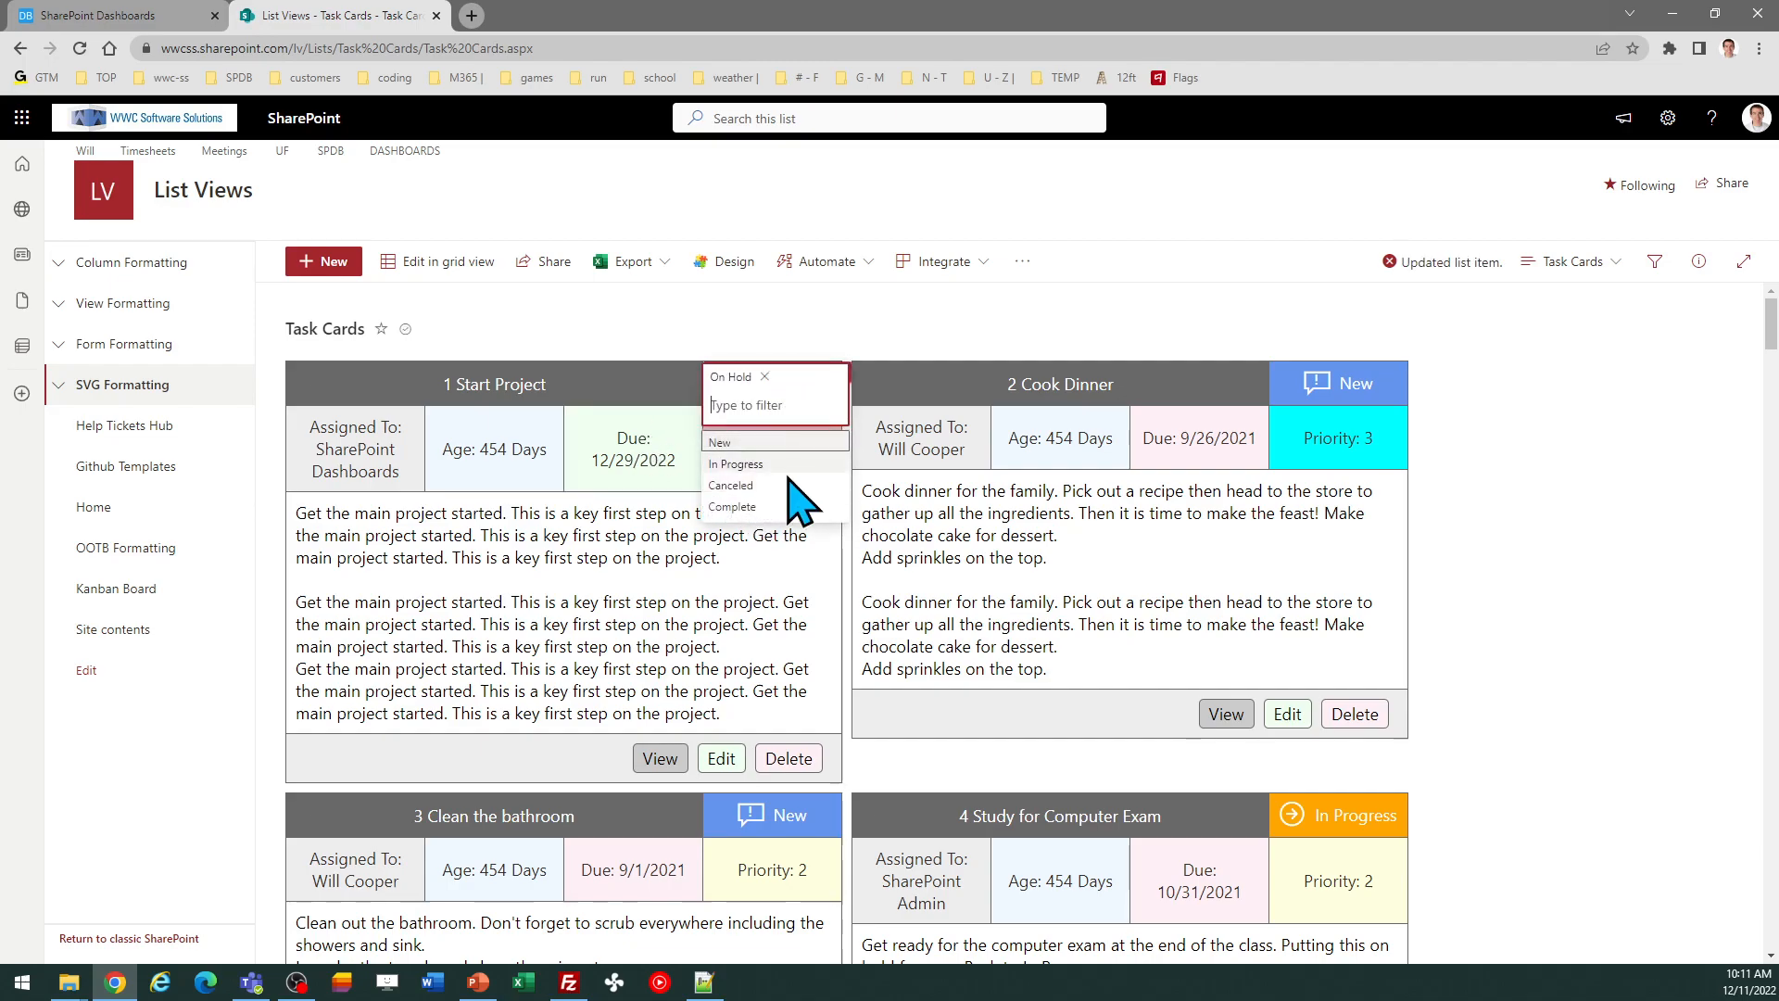
{"action": "left_click", "coordinate": [782, 526]}
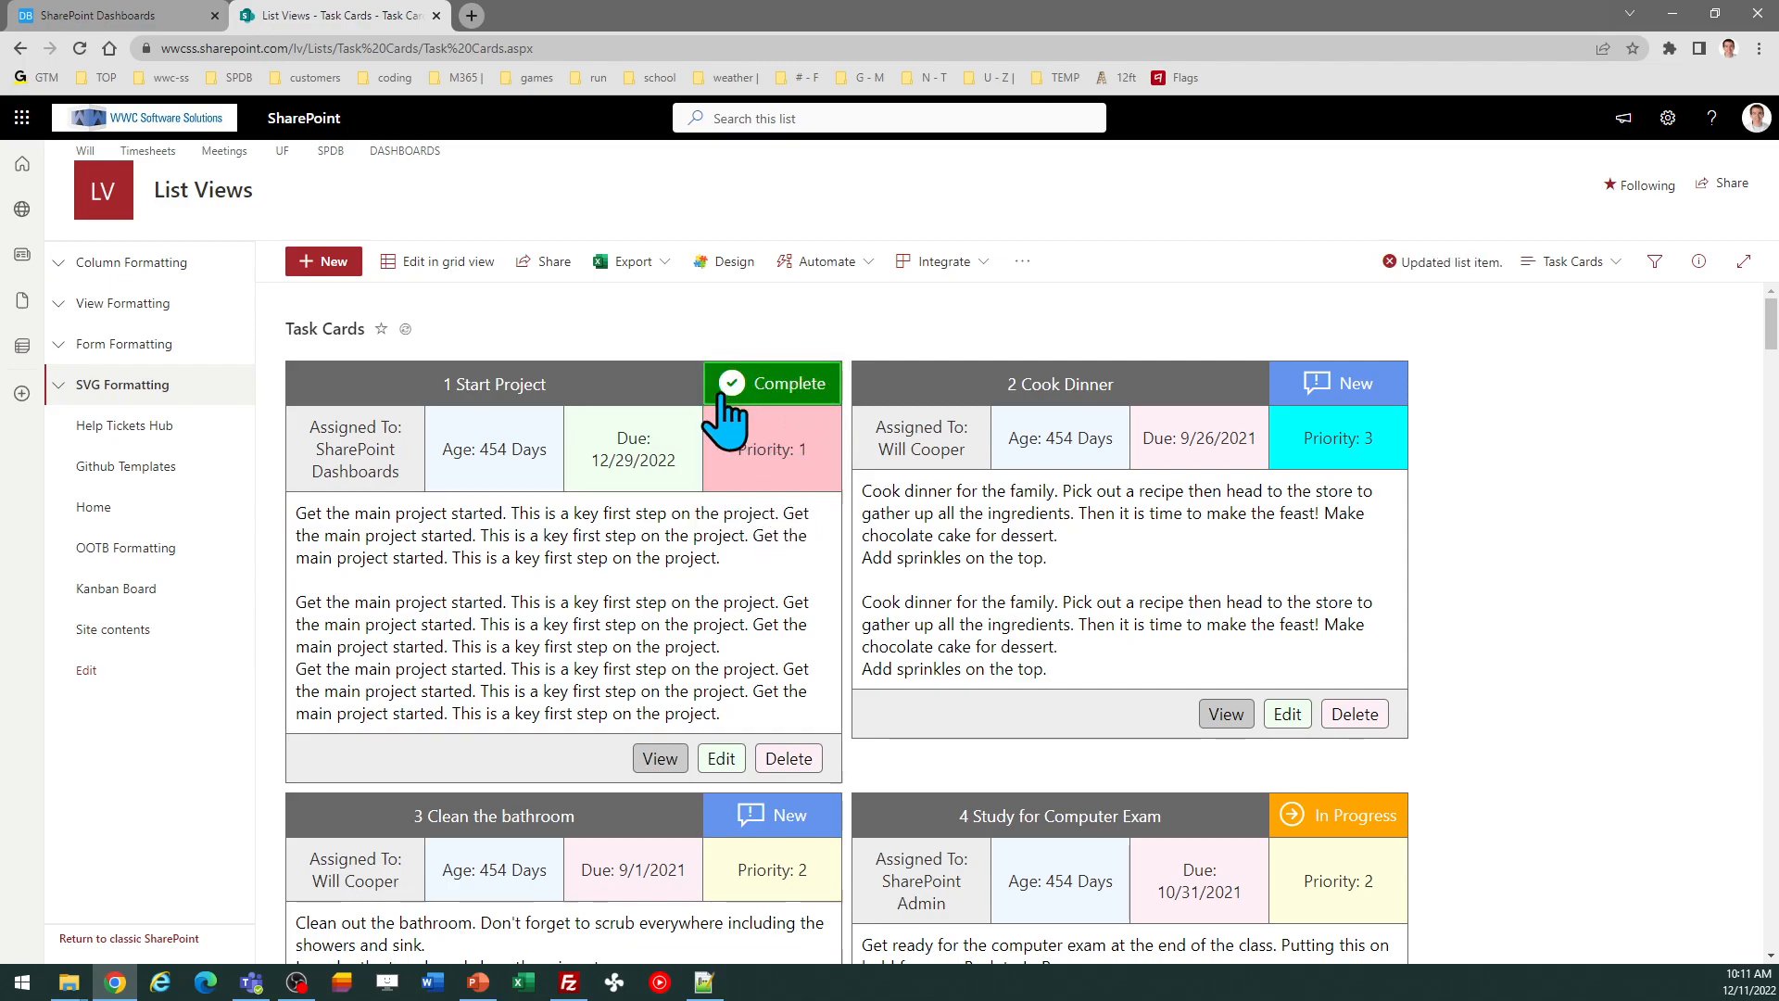
{"action": "left_click", "coordinate": [788, 400]}
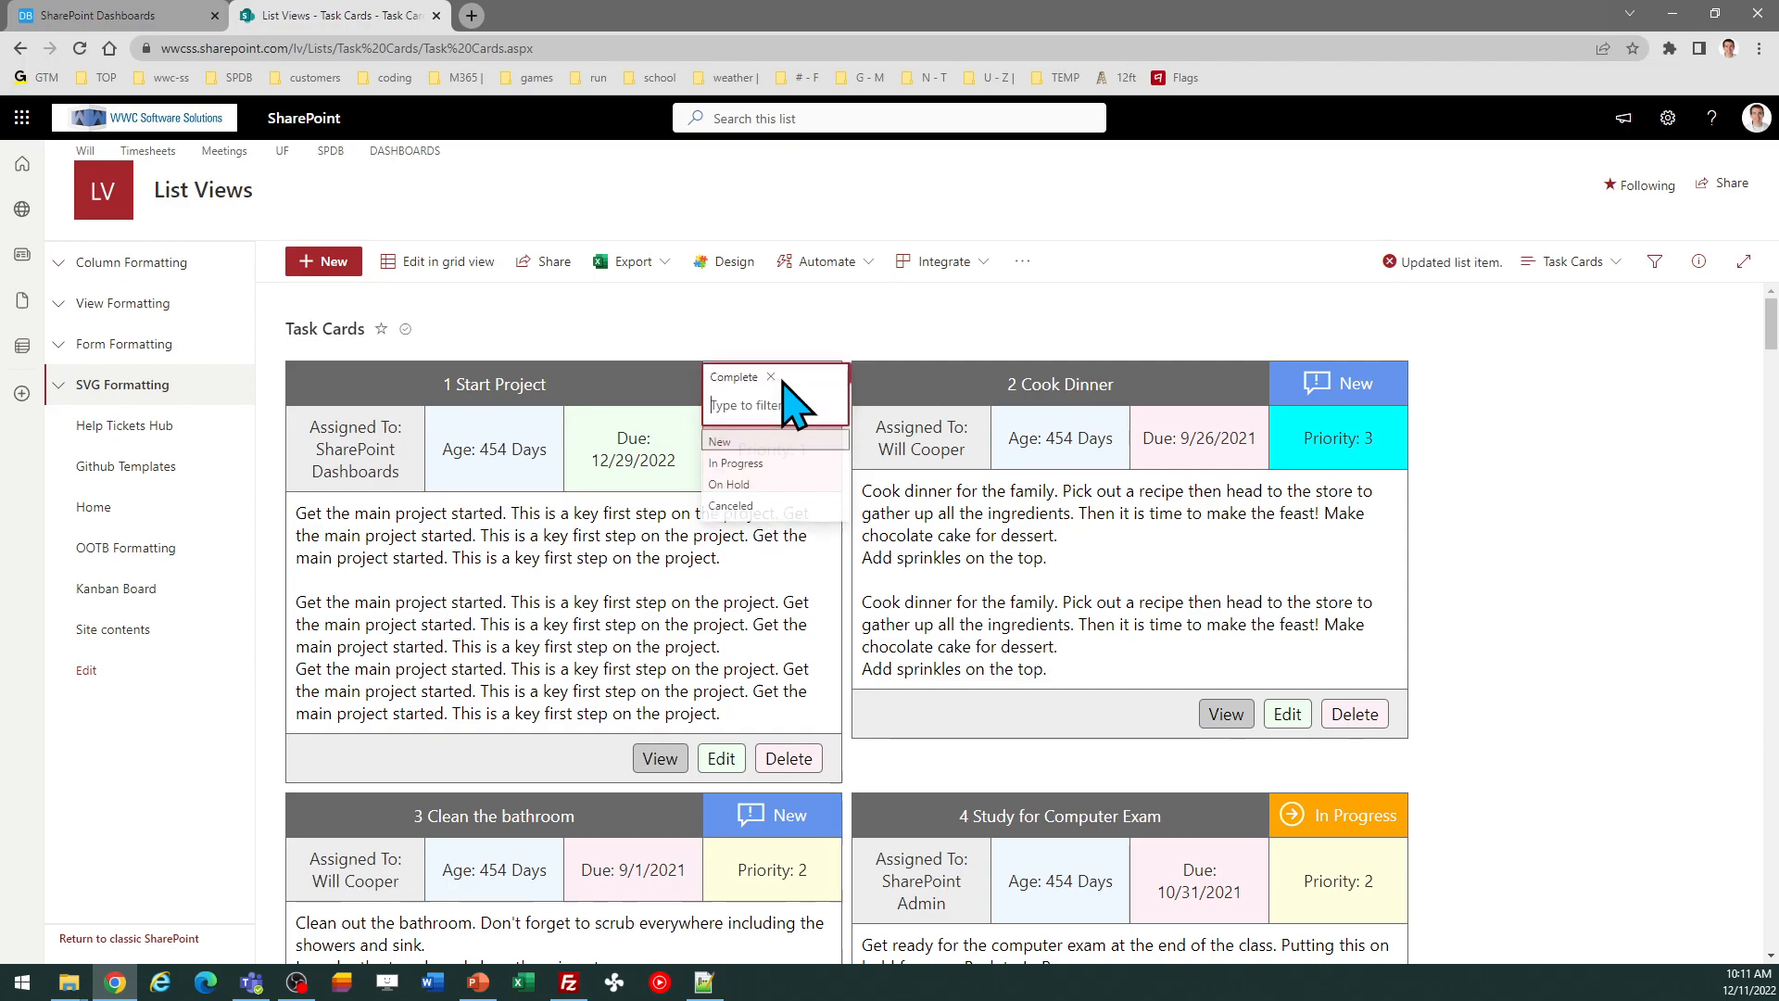
{"action": "left_click", "coordinate": [775, 464]}
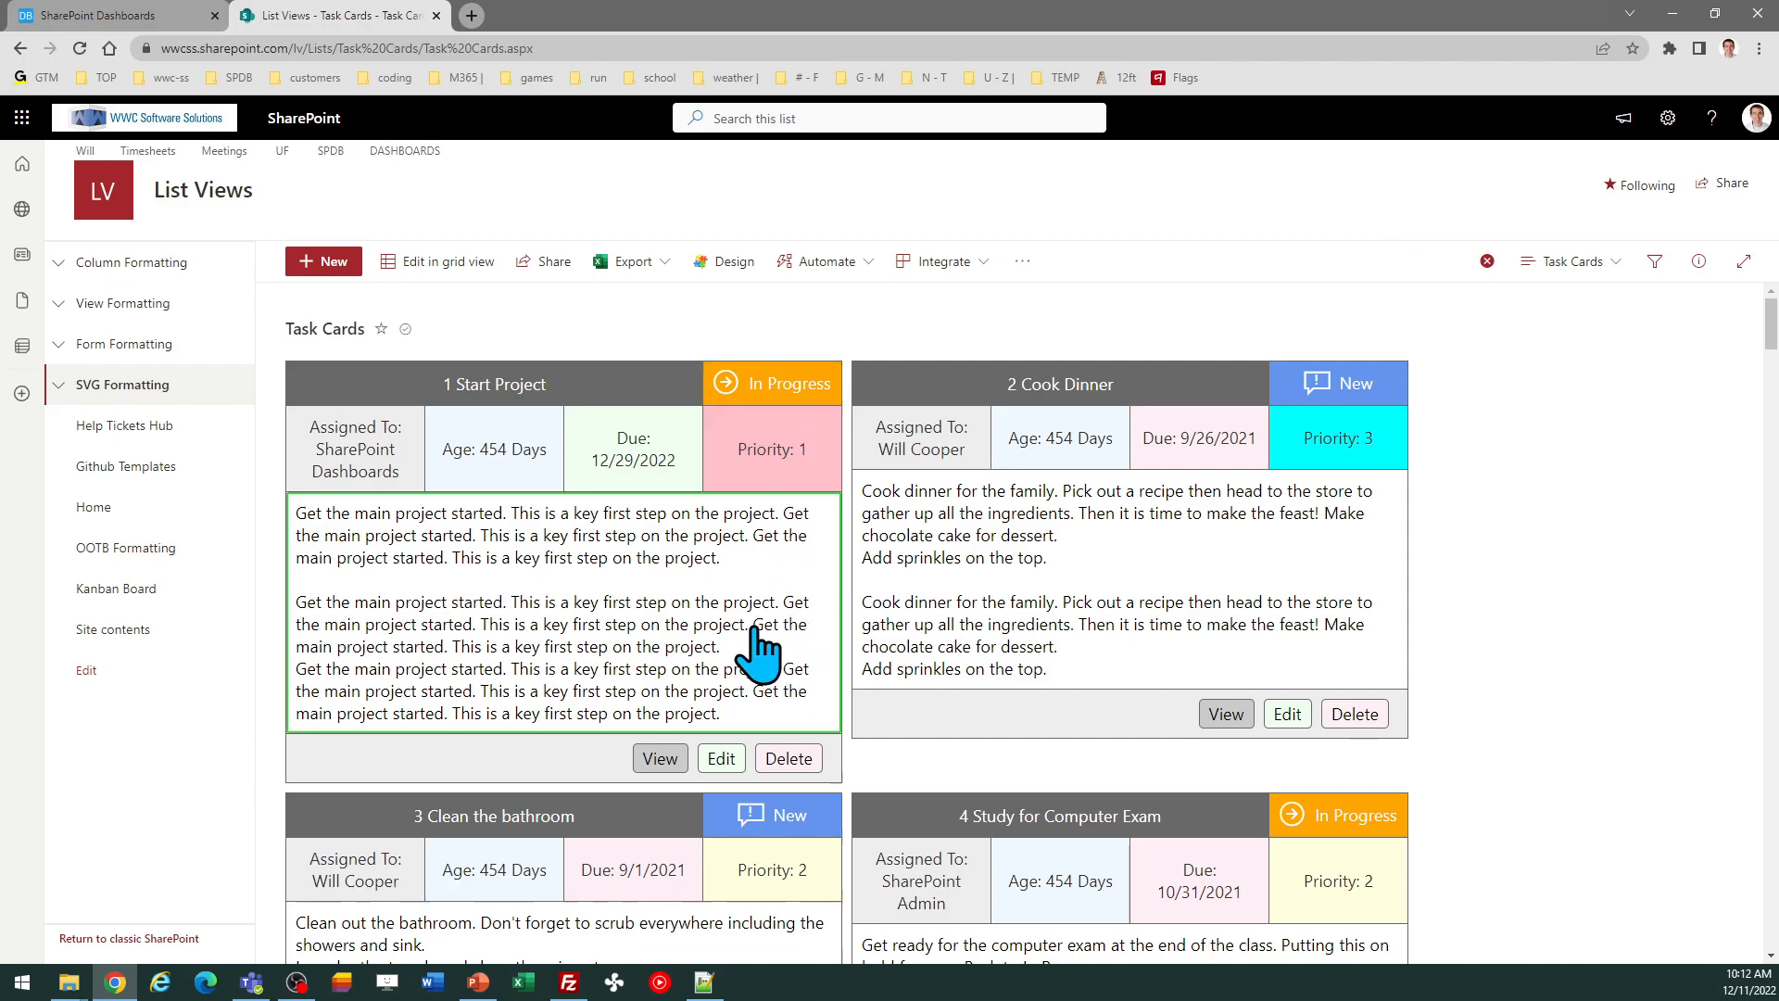
Rename the 1 Start Project card to "1 Start Project Work" by editing its title inline
{"action": "left_click", "coordinate": [705, 640]}
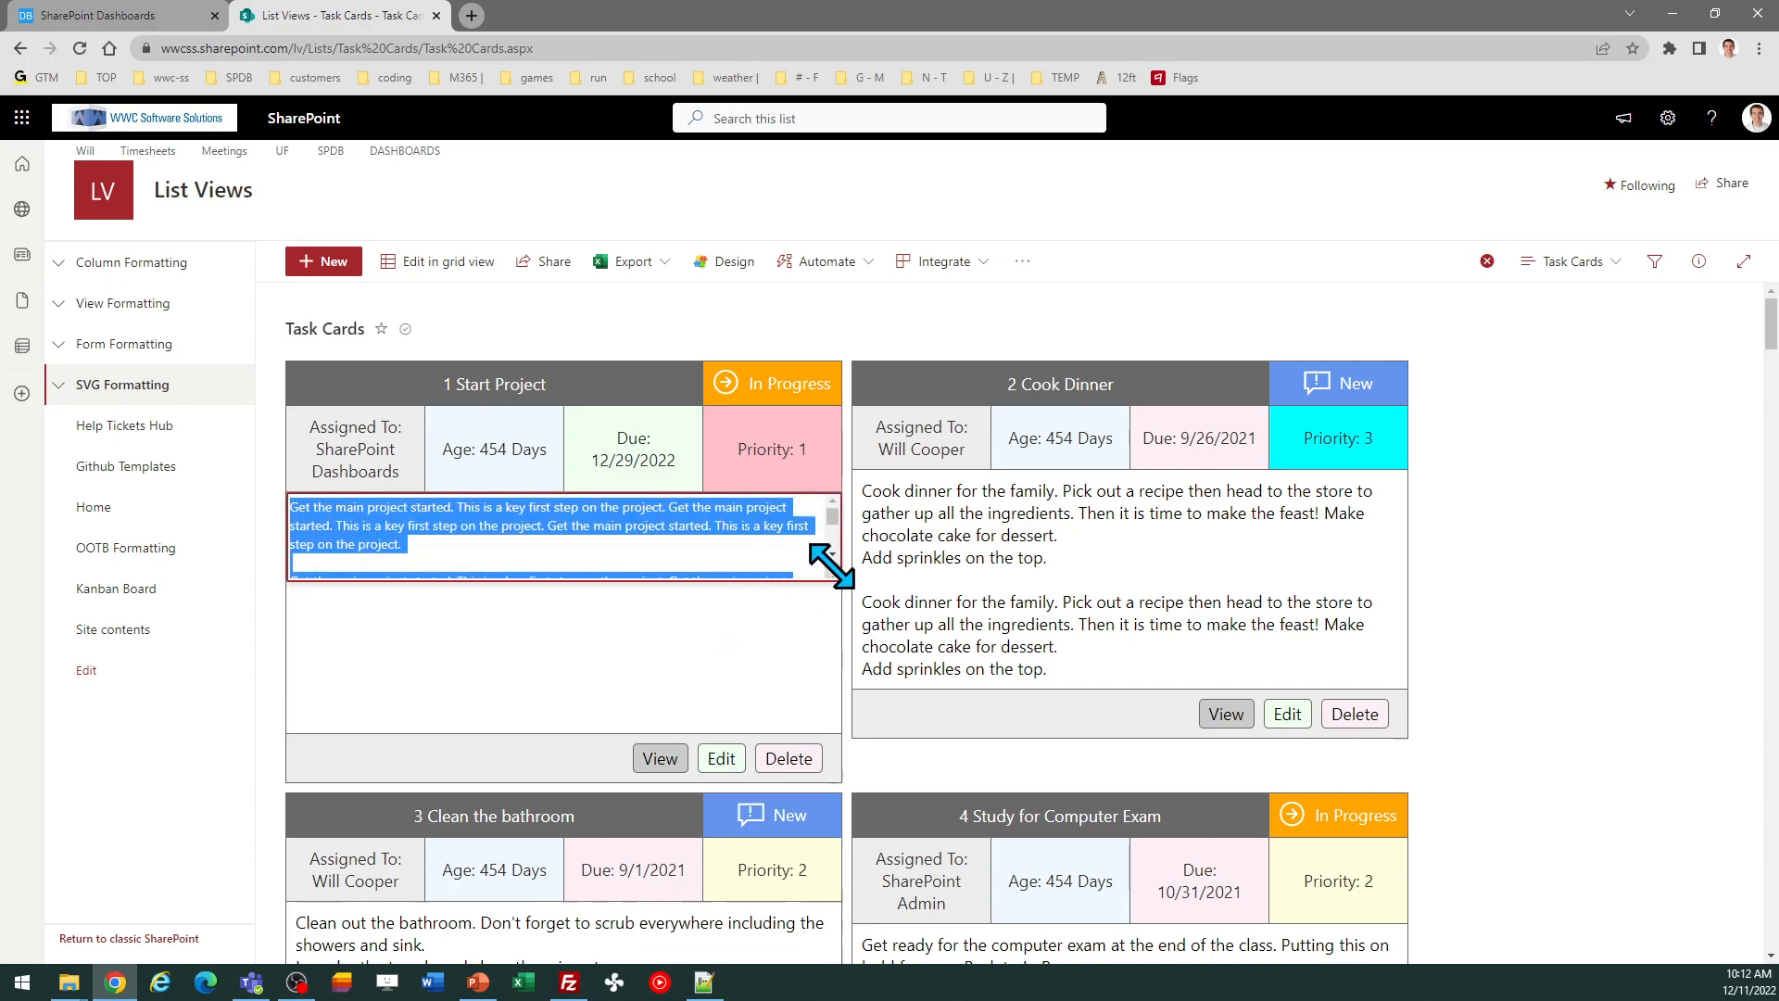
{"action": "left_click", "coordinate": [596, 382]}
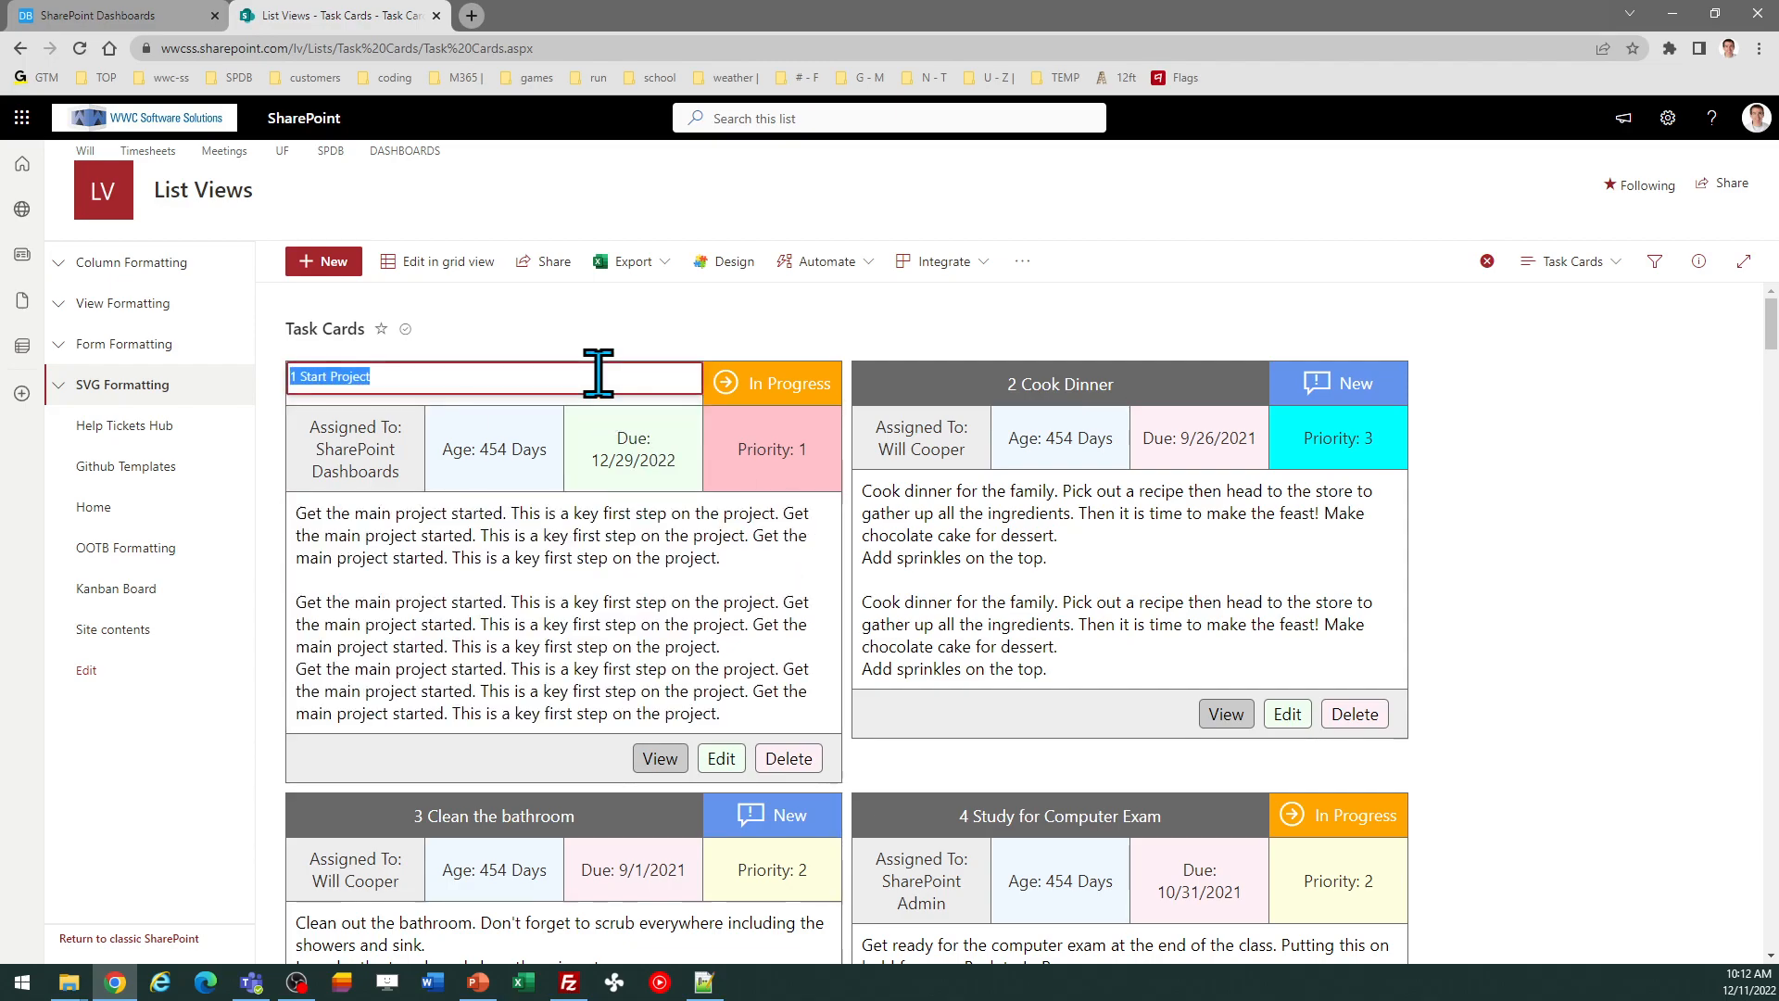
{"action": "left_click", "coordinate": [394, 380]}
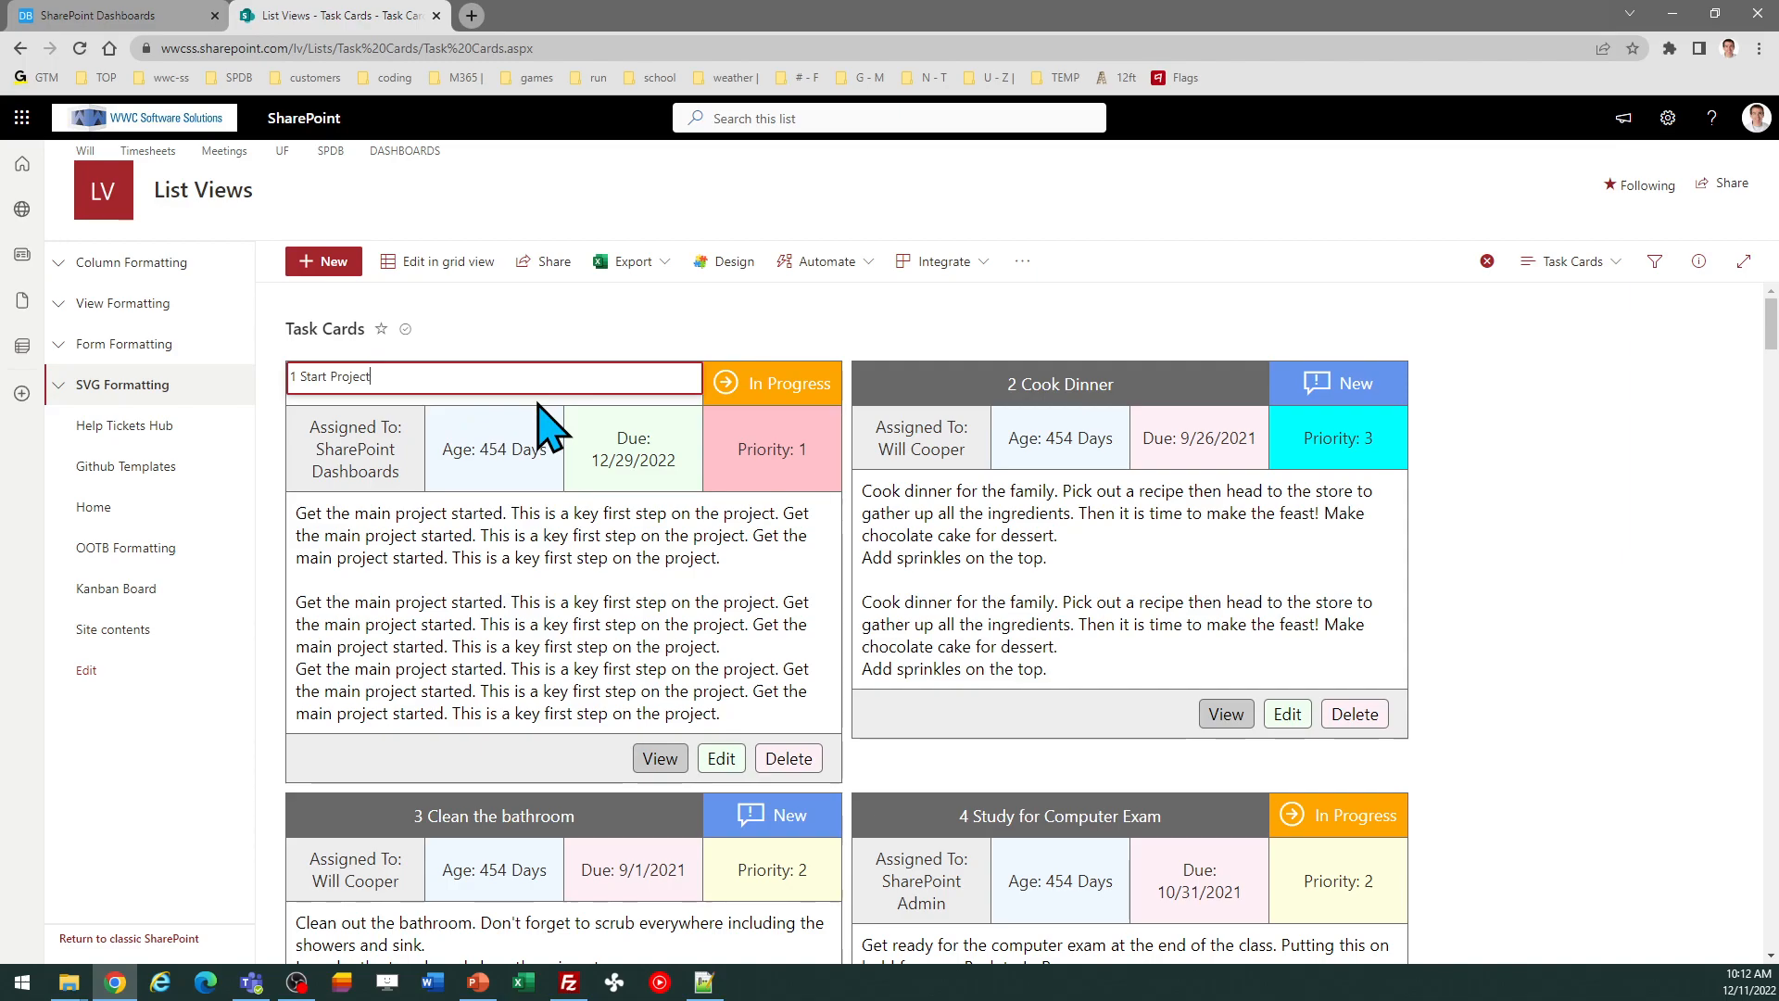
{"action": "type", "text": "Work"}
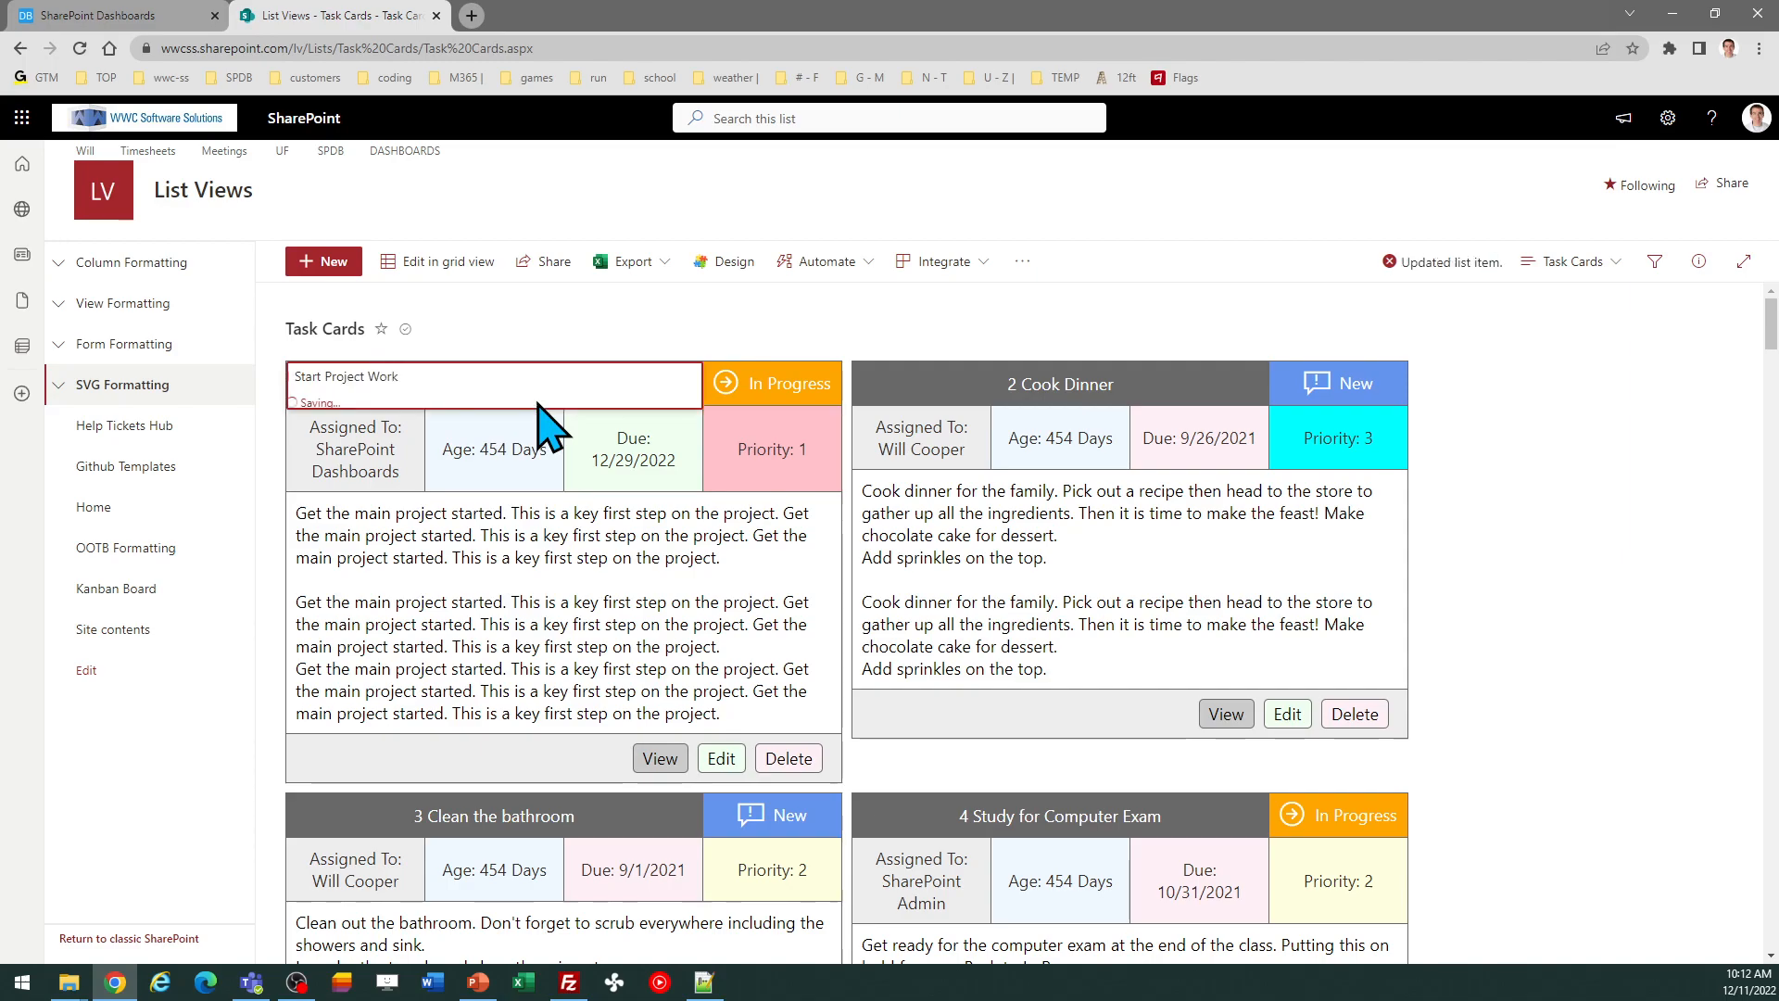
{"action": "key", "text": "Return"}
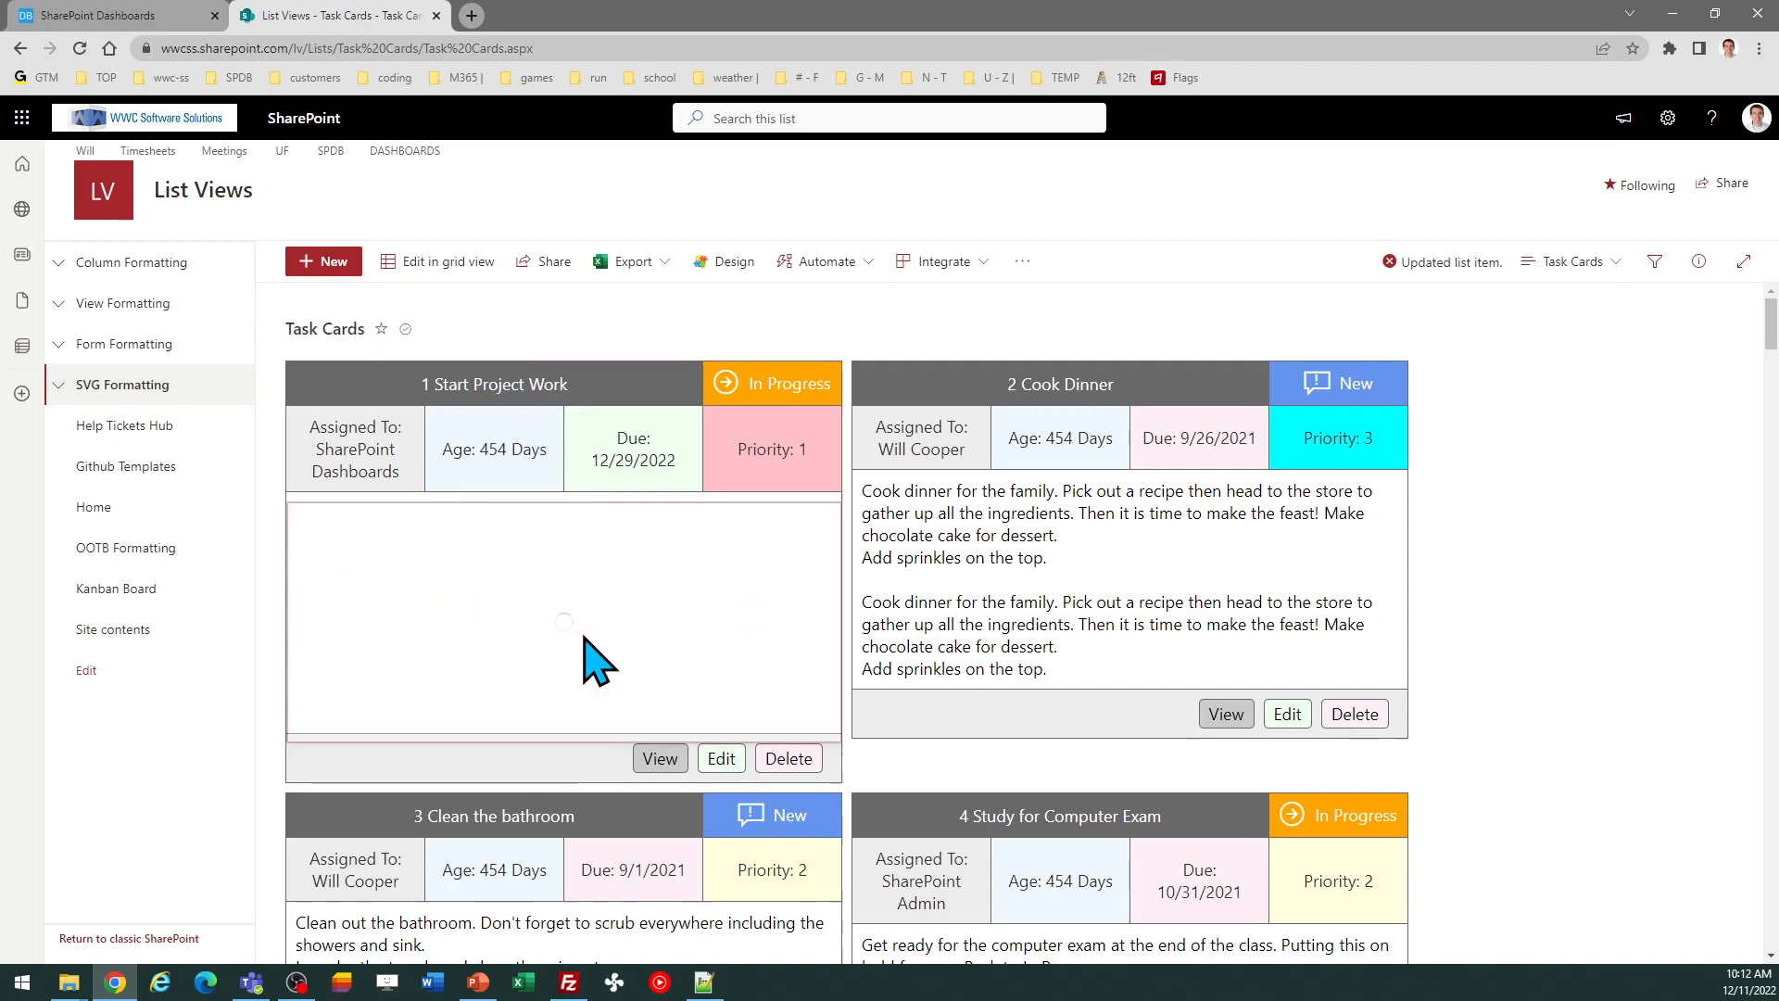
Enlarge the inline description editor of the 1 Start Project Work card, append "Update!" to the text and save it
{"action": "left_click", "coordinate": [588, 655]}
{"action": "left_click_drag", "start_coordinate": [834, 577], "coordinate": [834, 715]}
{"action": "left_click", "coordinate": [536, 691]}
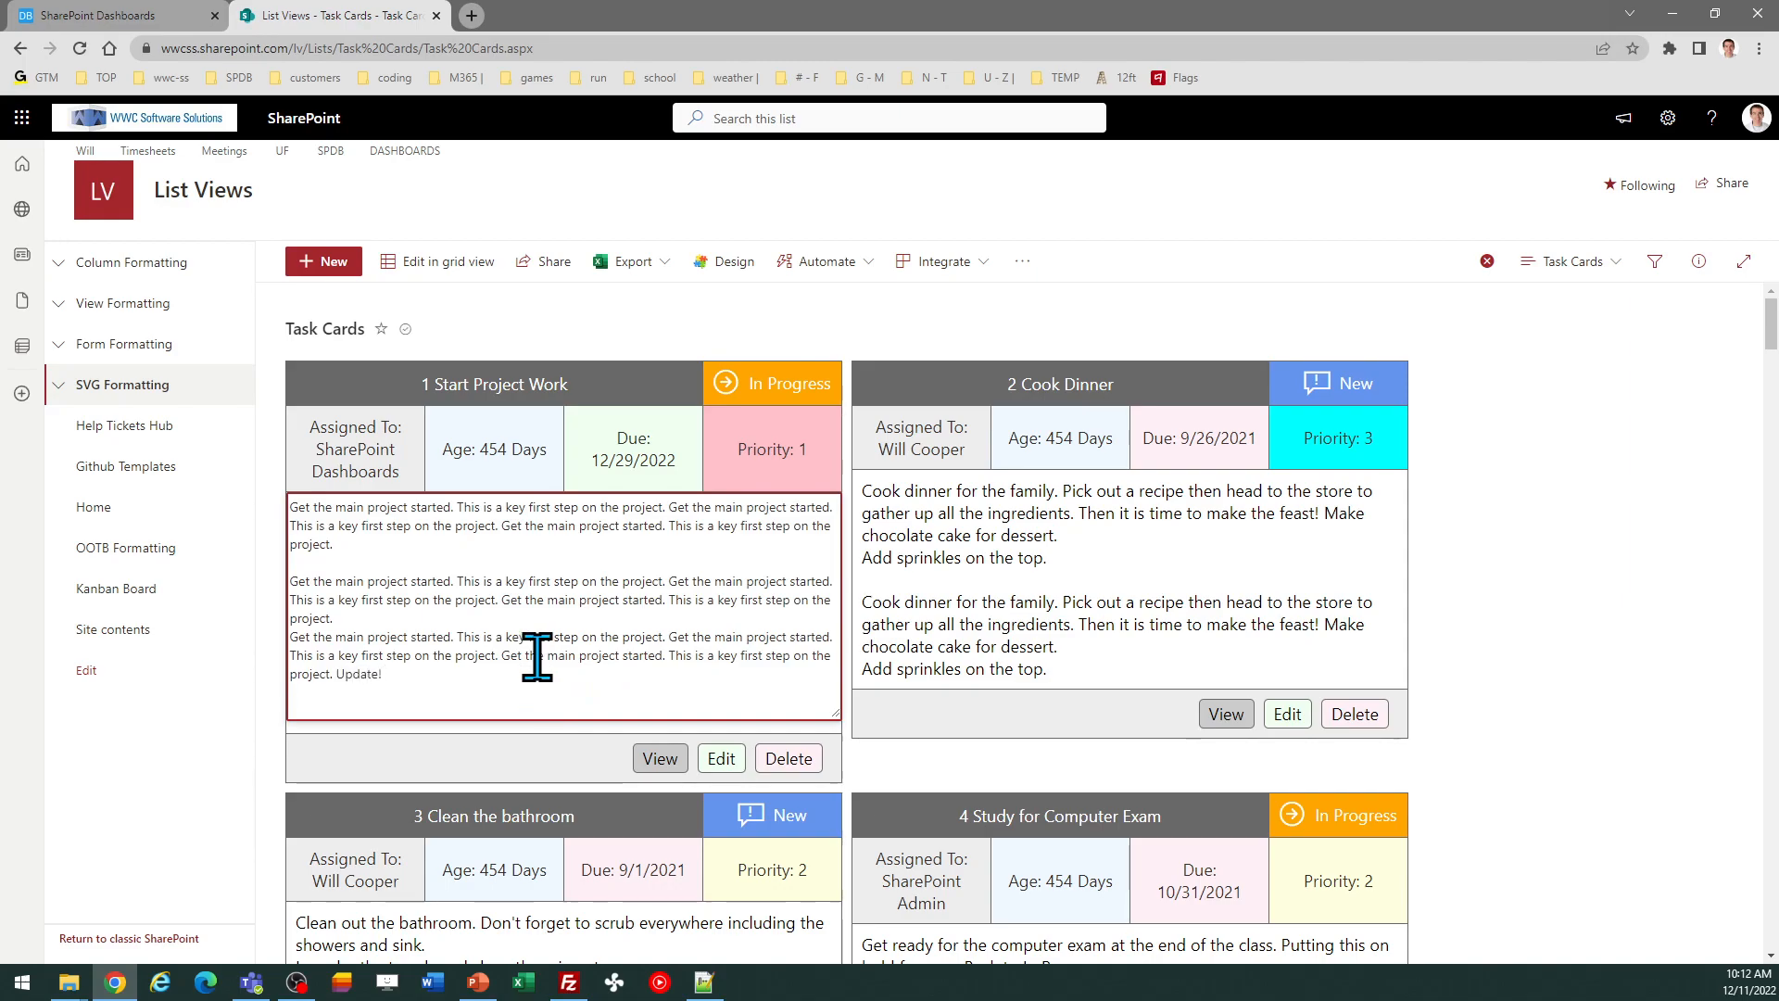
{"action": "left_click", "coordinate": [575, 335]}
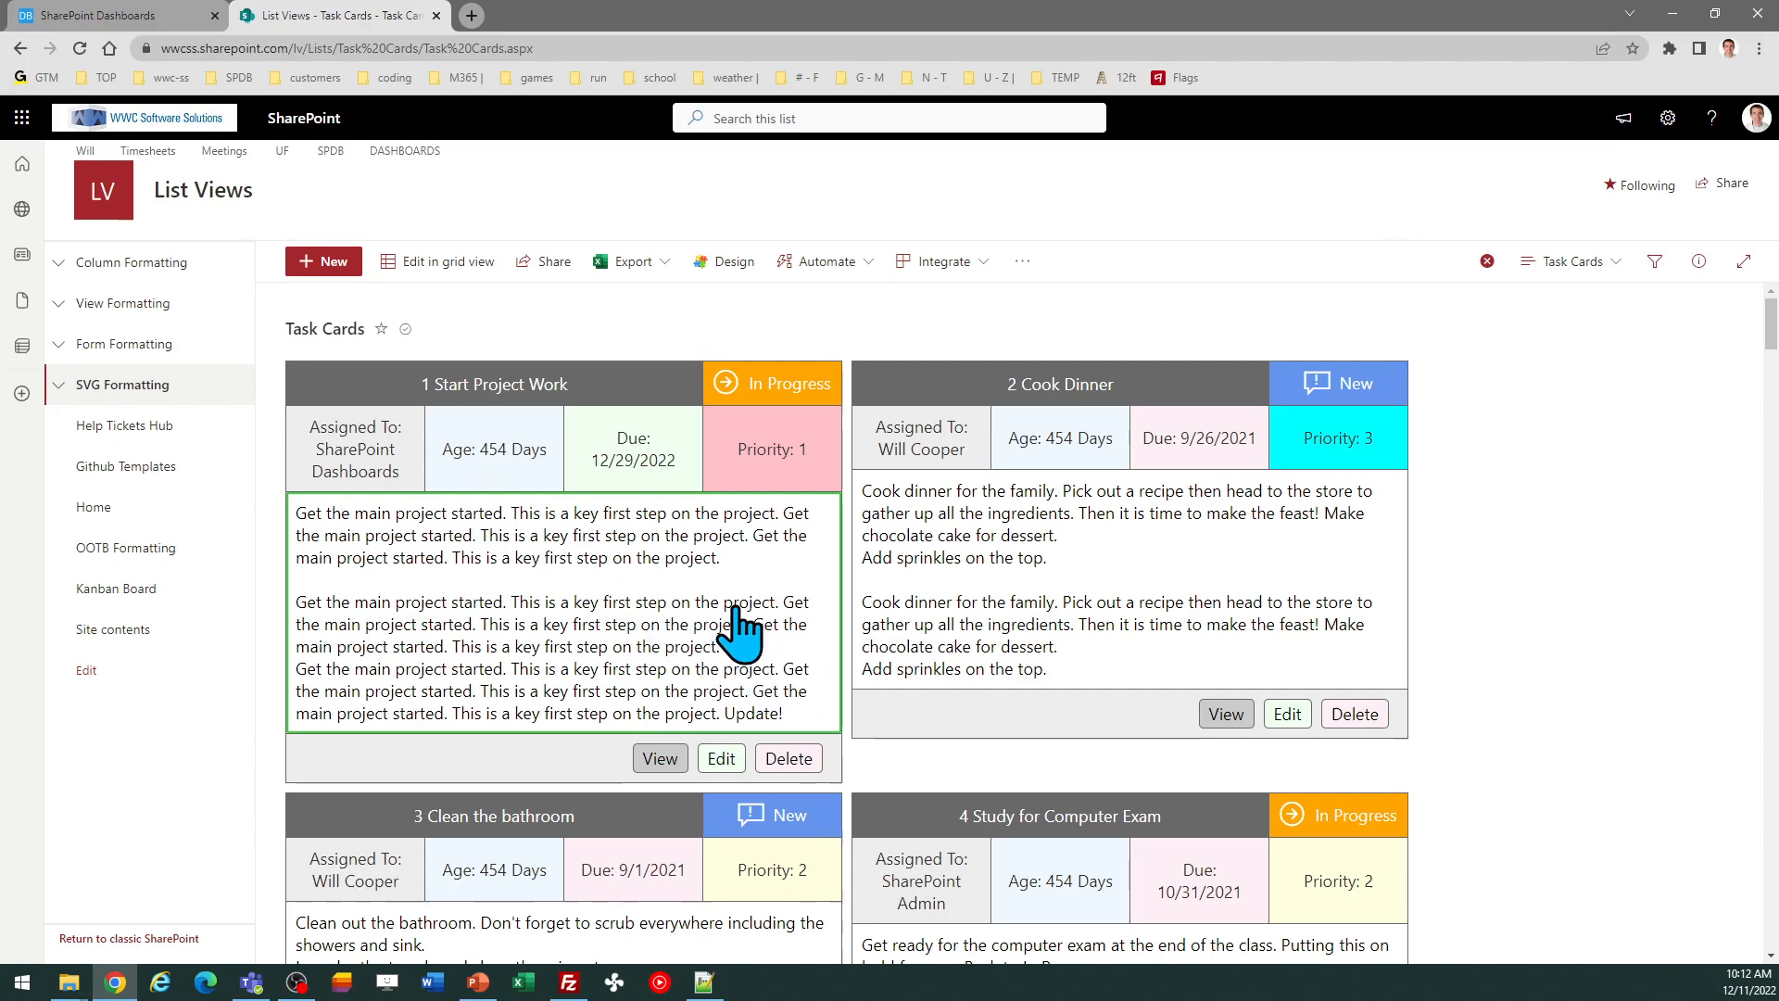
Look at the 1 Start Project Work card's full edit form, close it without changes, and check the list's view options
{"action": "left_click", "coordinate": [719, 759]}
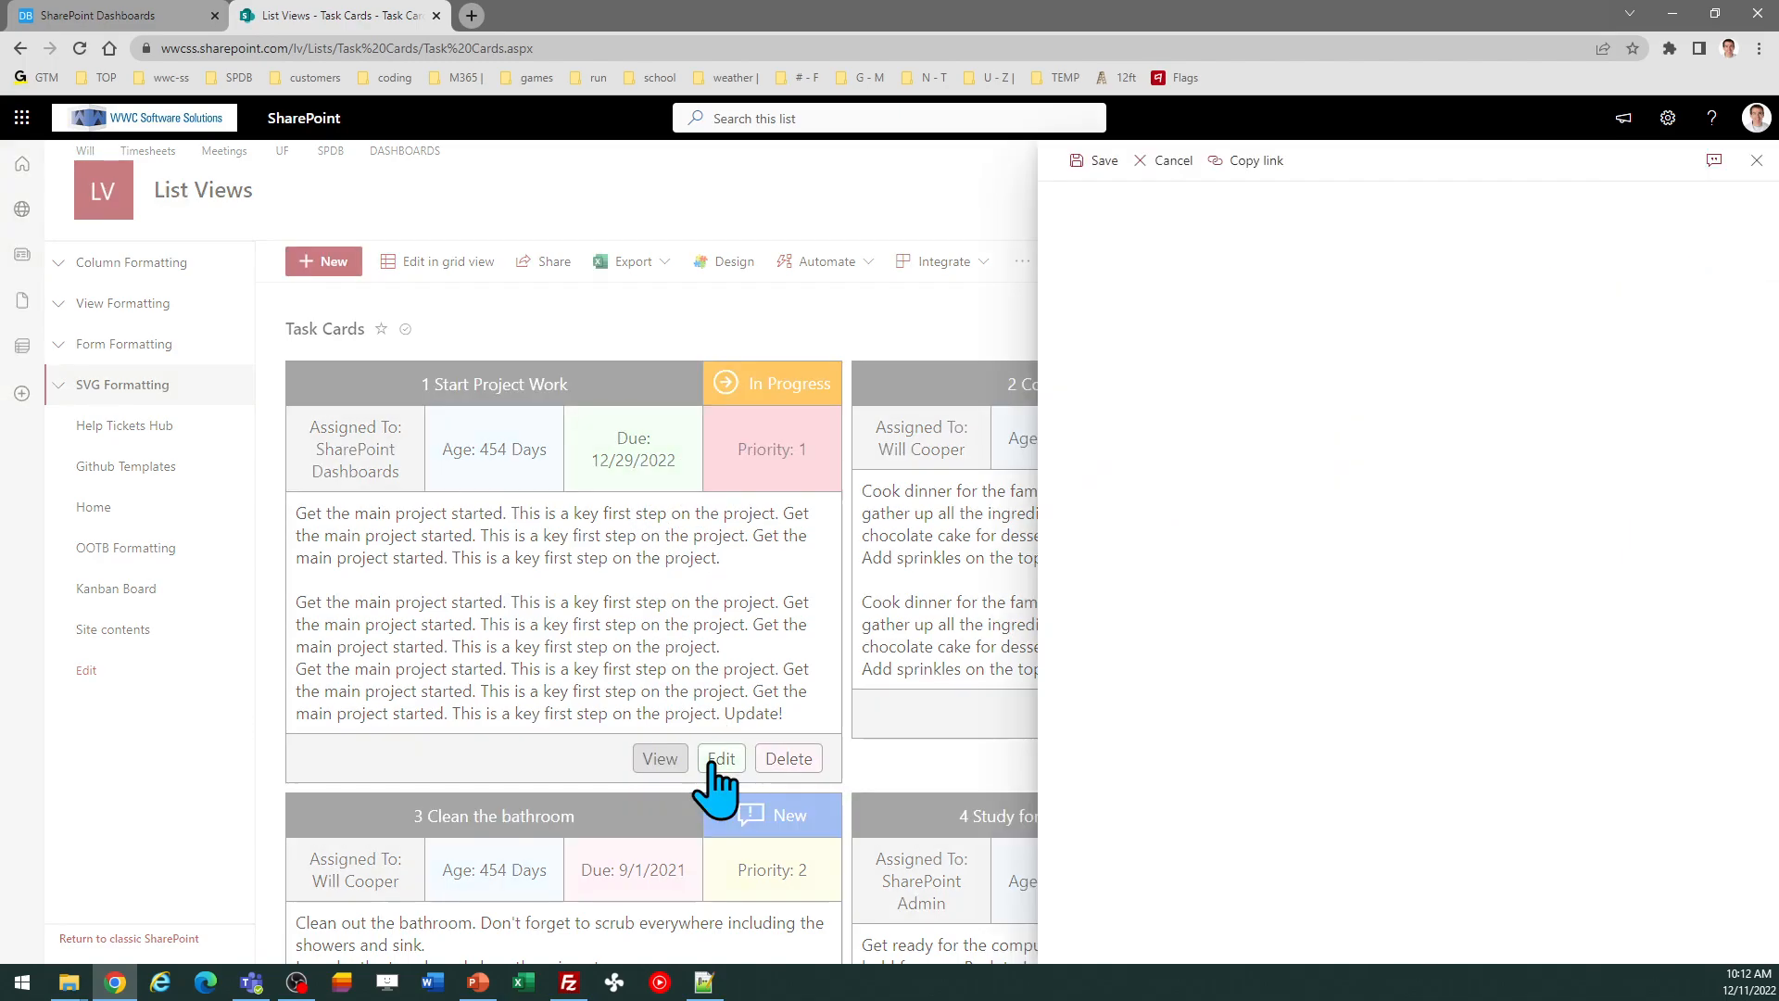
{"action": "left_click", "coordinate": [1756, 160]}
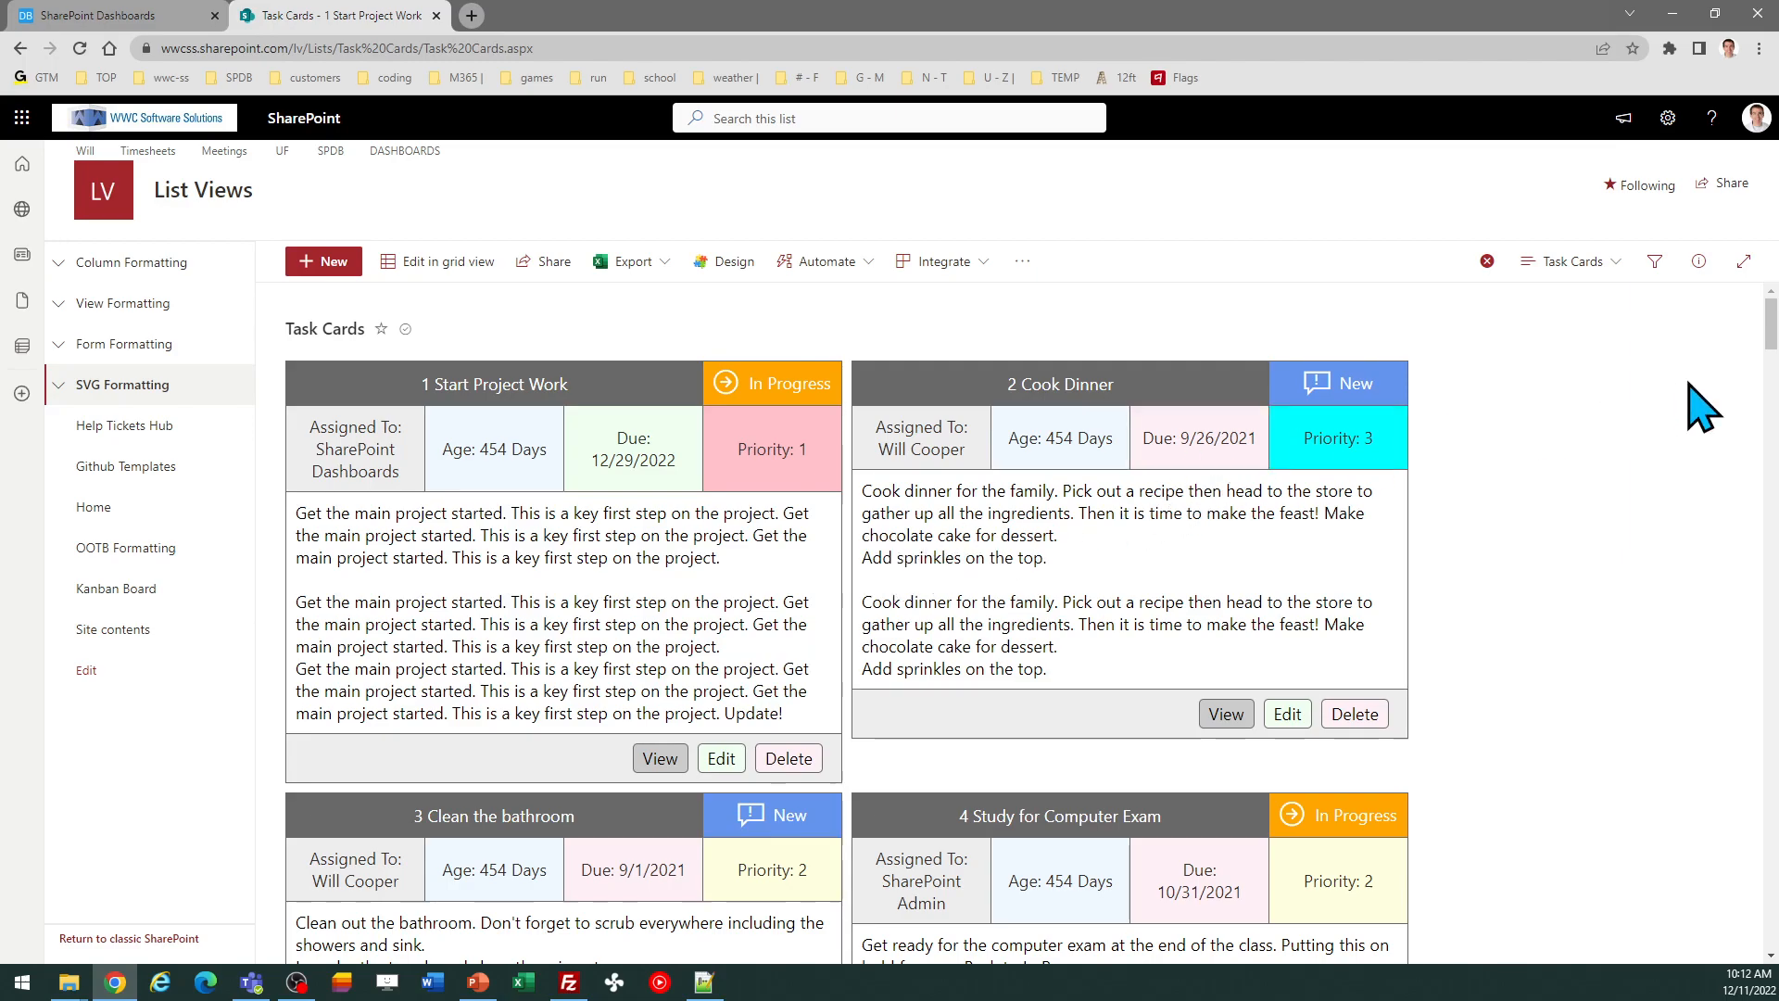
{"action": "left_click", "coordinate": [1610, 263]}
{"action": "left_click", "coordinate": [1612, 264]}
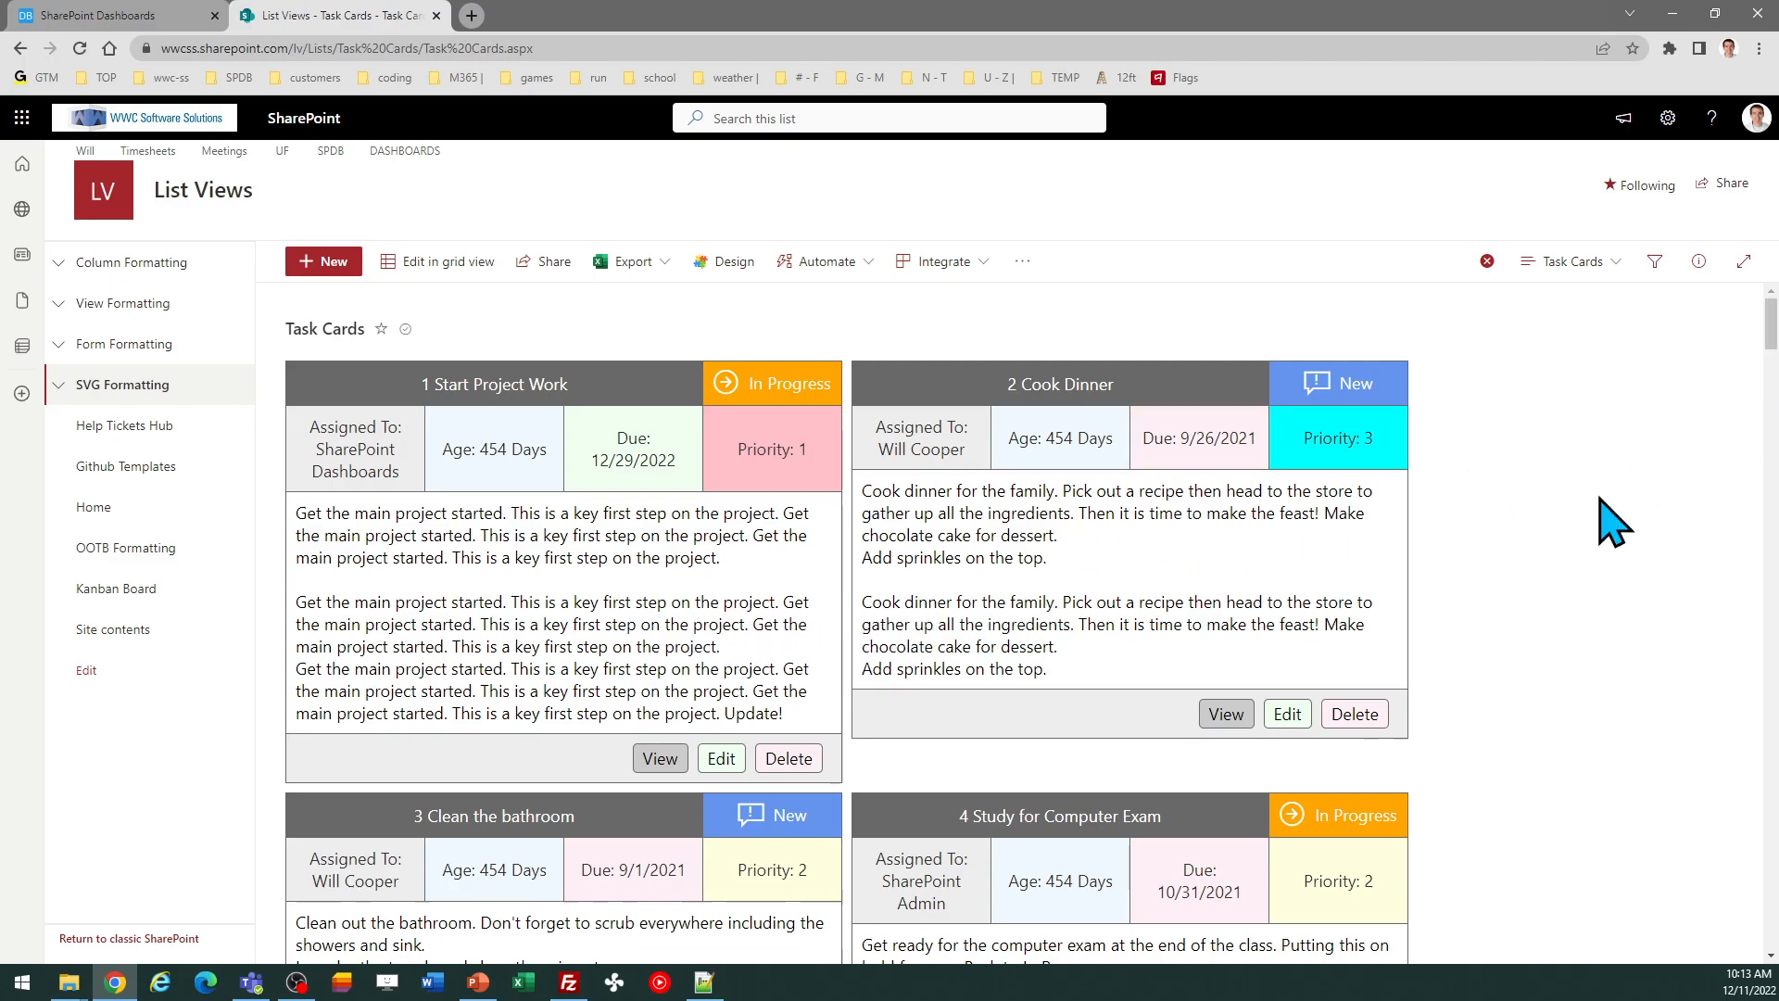
{"action": "mouse_move", "coordinate": [1773, 329]}
{"action": "left_mouse_down"}
{"action": "mouse_move", "coordinate": [1773, 370]}
{"action": "mouse_move", "coordinate": [1773, 325]}
{"action": "left_mouse_up"}
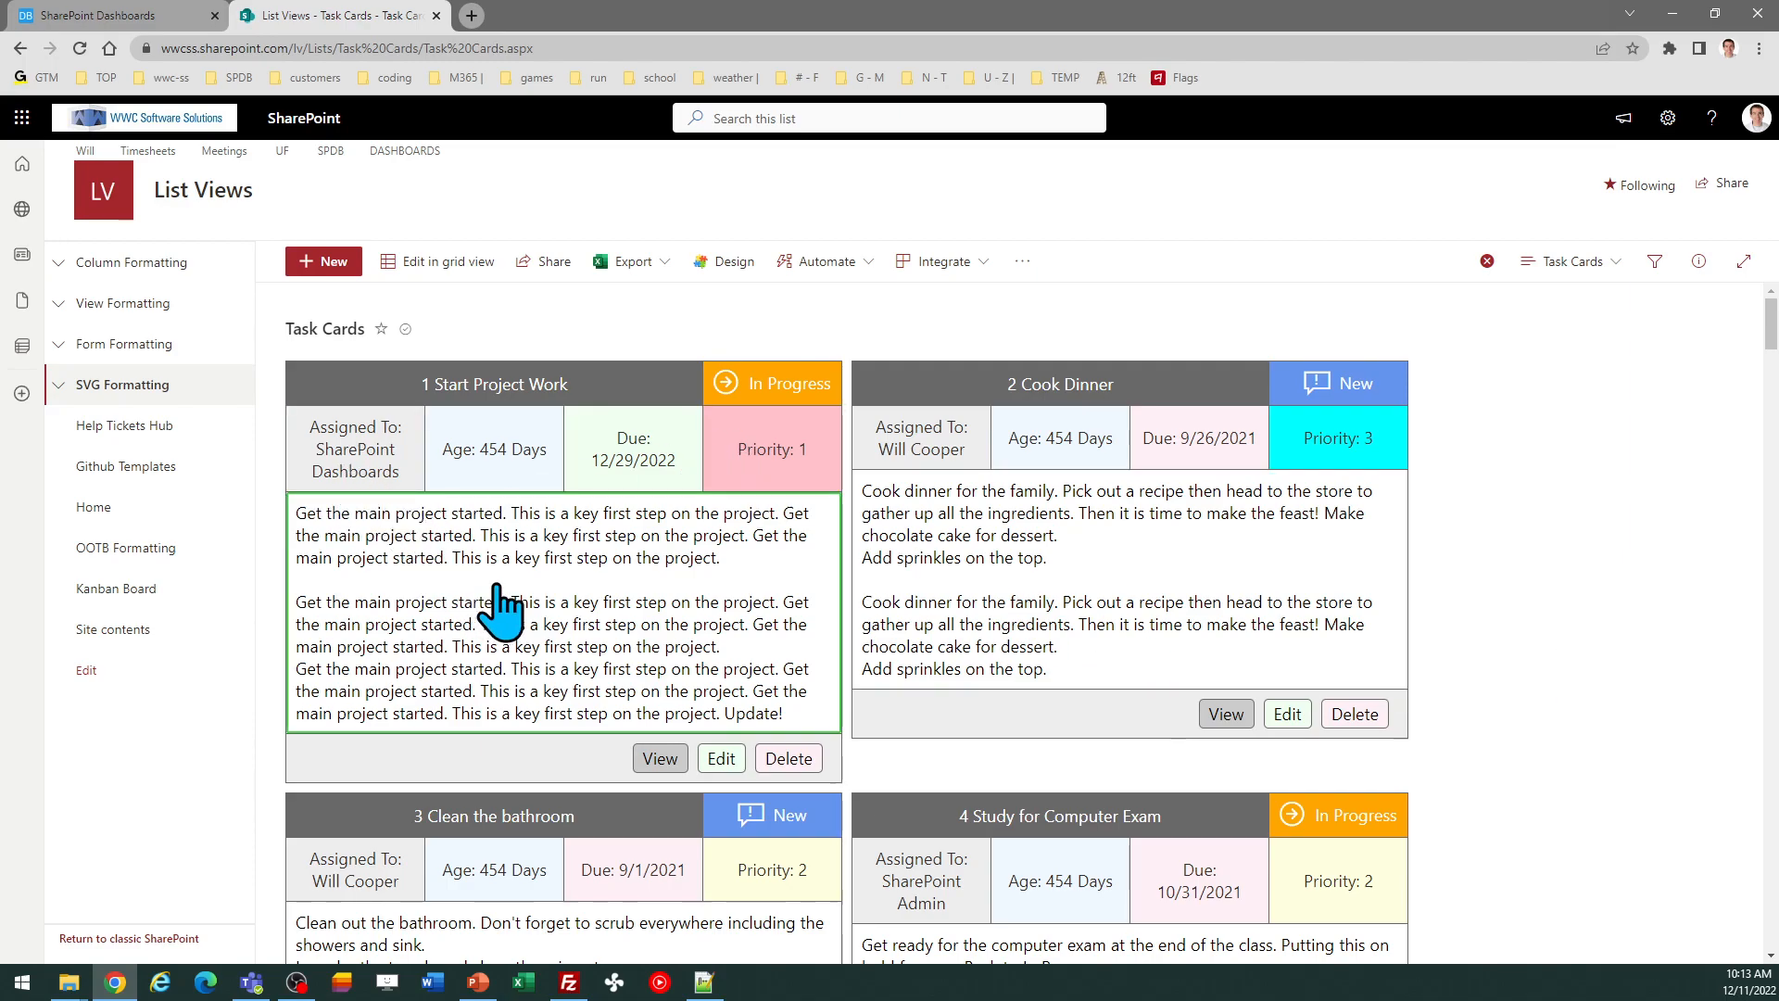
Switch back to the SharePoint Dashboard Maker Pro page showing the Task Cards template
{"action": "left_click", "coordinate": [130, 17]}
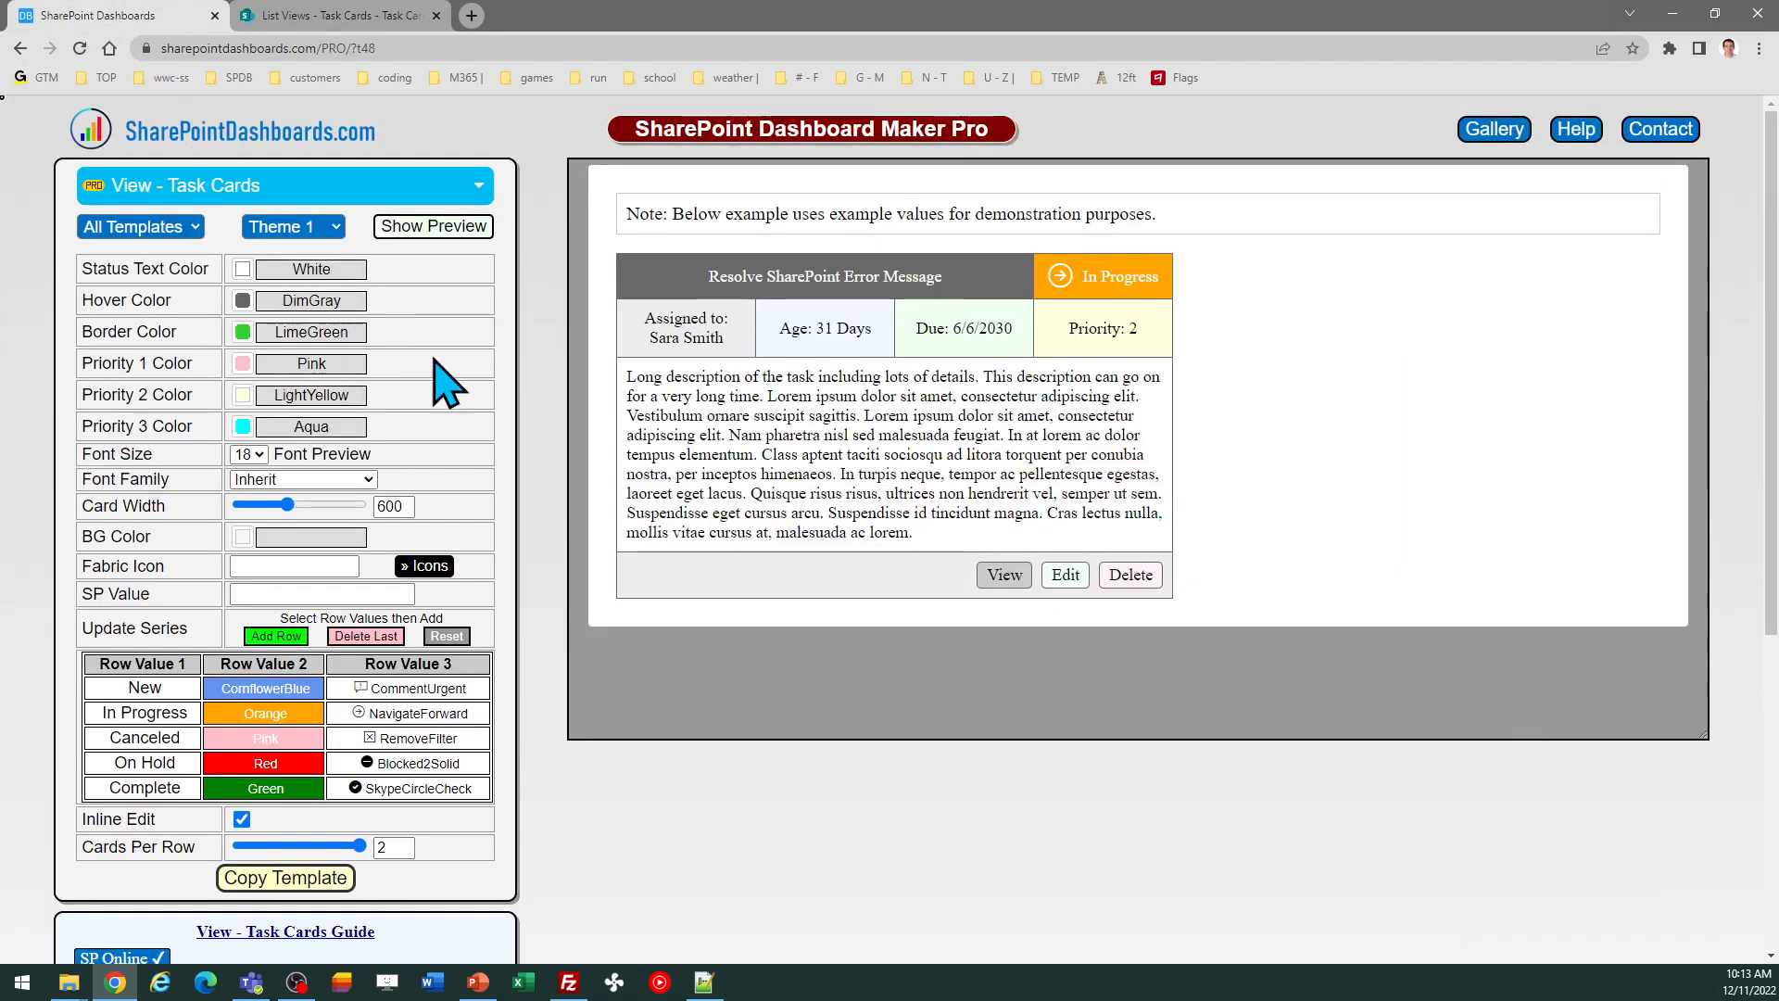